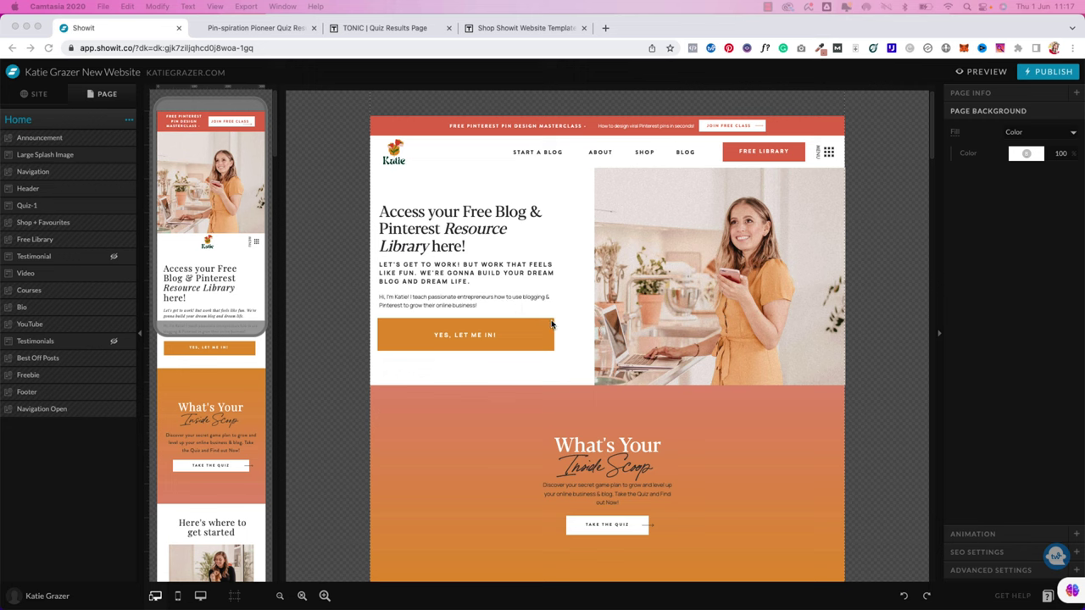
# Move the header title up to X 25, Y 72
pyautogui.click(591, 255)
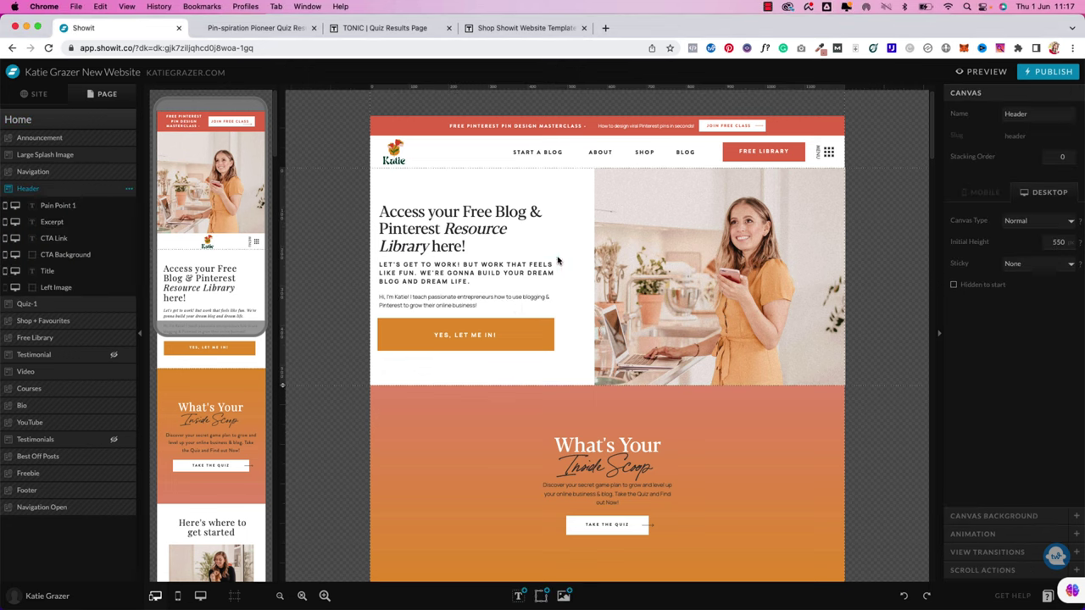
pyautogui.click(454, 212)
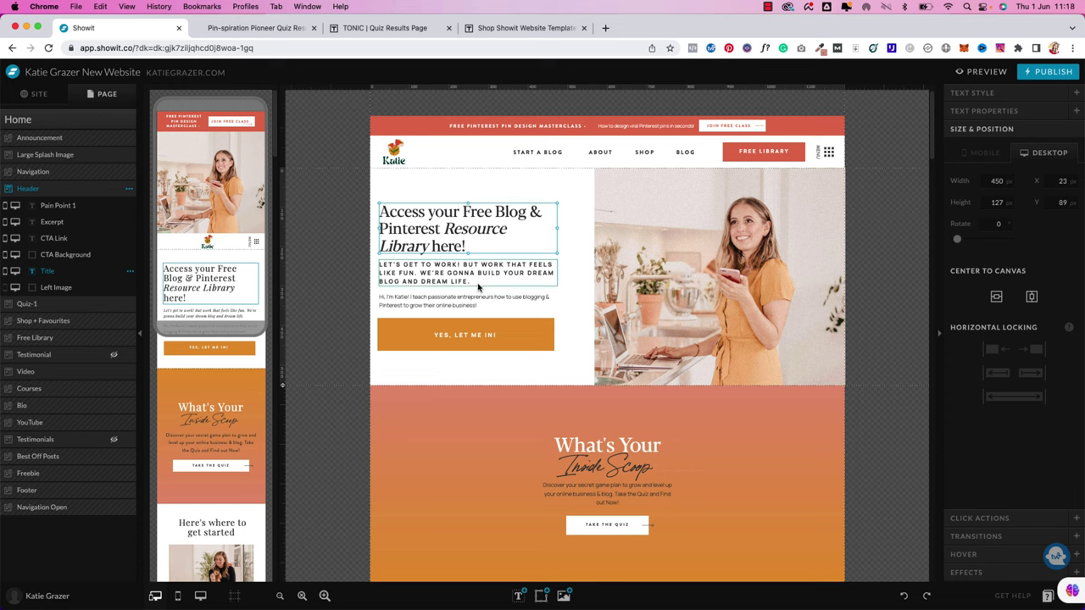
pyautogui.moveTo(451, 225)
pyautogui.mouseDown()
pyautogui.moveTo(593, 288)
pyautogui.moveTo(497, 195)
pyautogui.moveTo(467, 222)
pyautogui.moveTo(452, 217)
pyautogui.mouseUp()
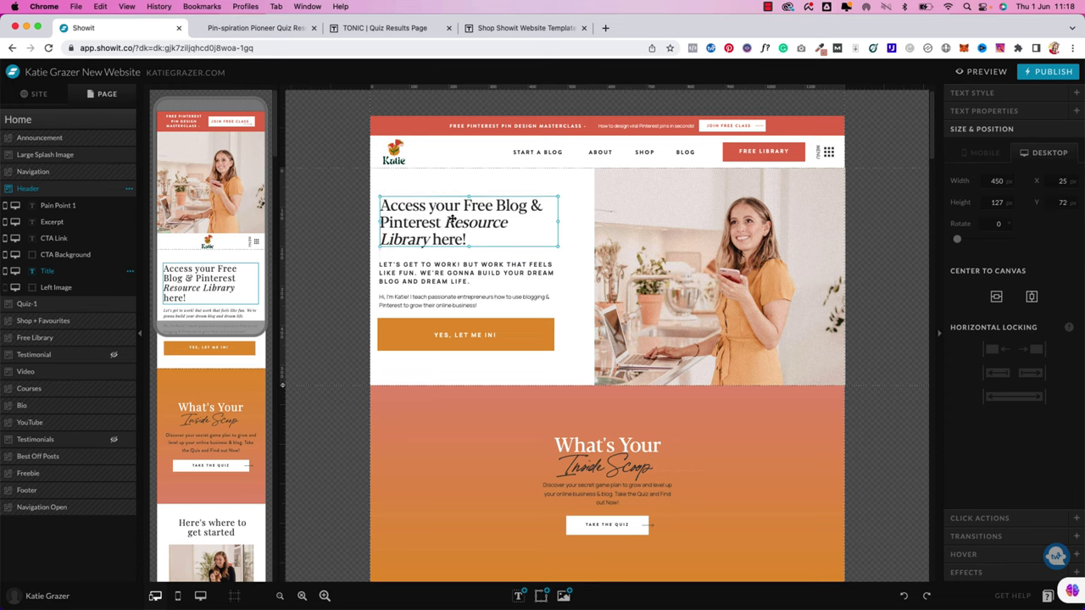
# Open the link settings for the word "Resource" in the header title and close them without saving
pyautogui.doubleClick(451, 222)
pyautogui.doubleClick(475, 222)
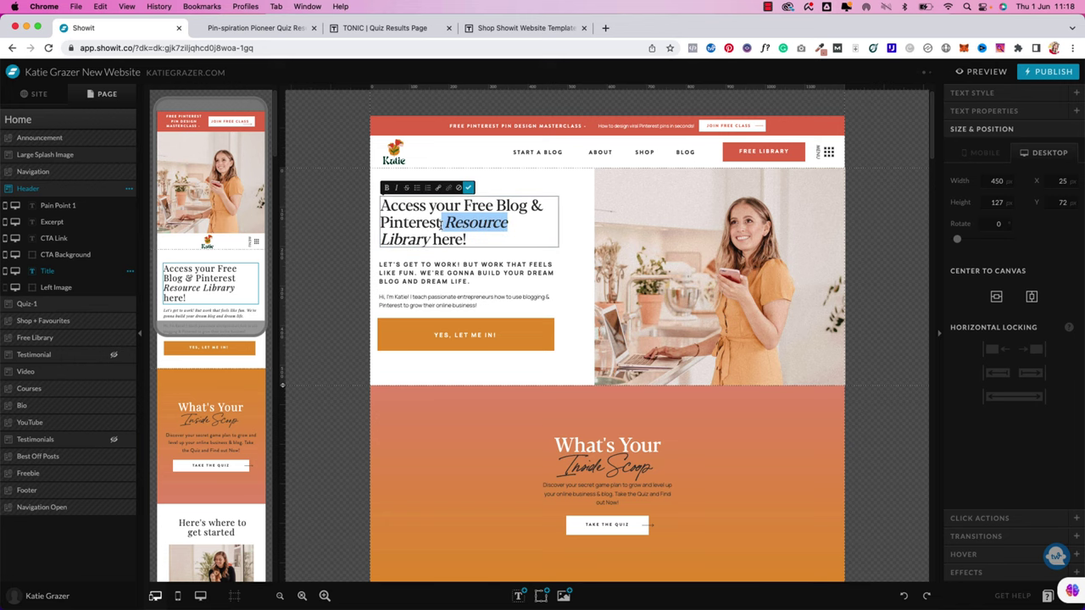
pyautogui.click(440, 187)
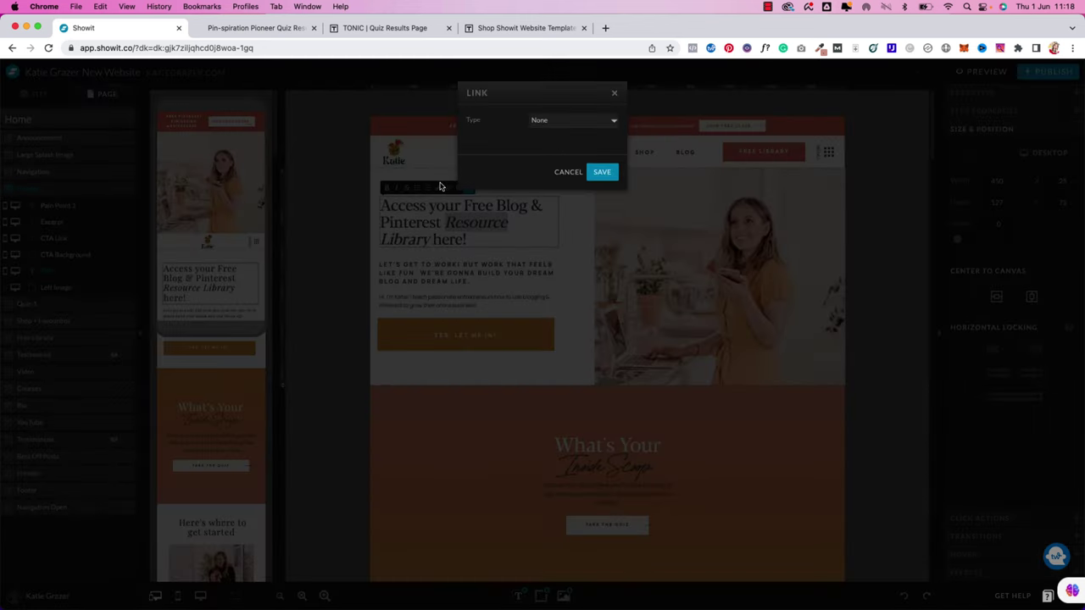
pyautogui.press('Escape')
# Resize the header's orange button background to 445 by 92 px and undo the resize
pyautogui.click(536, 321)
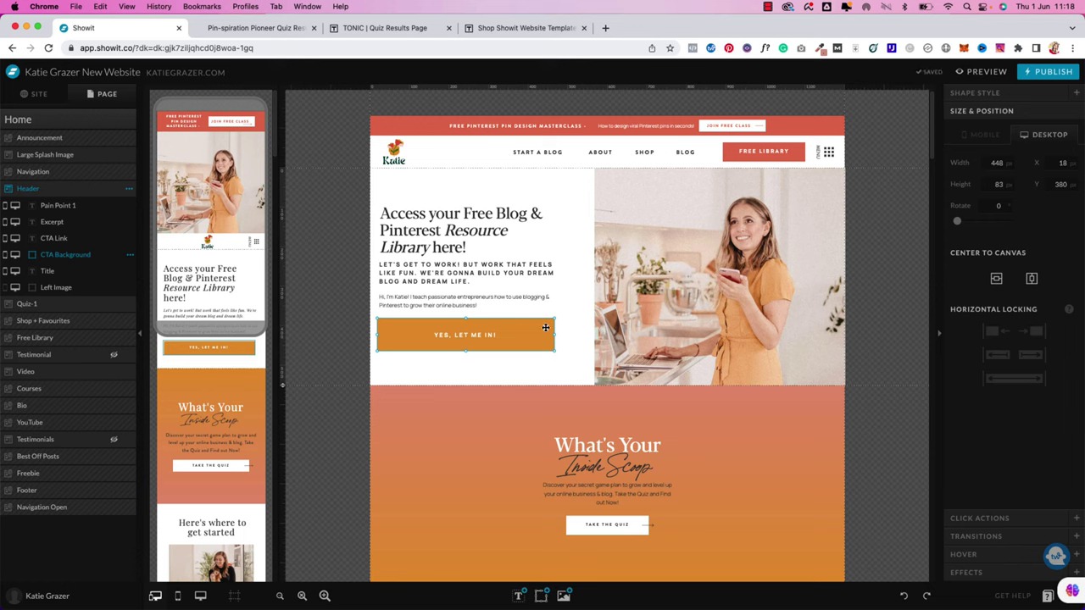
pyautogui.moveTo(555, 335)
pyautogui.mouseDown()
pyautogui.moveTo(443, 339)
pyautogui.moveTo(576, 341)
pyautogui.moveTo(555, 342)
pyautogui.mouseUp()
pyautogui.moveTo(466, 352)
pyautogui.mouseDown()
pyautogui.moveTo(469, 390)
pyautogui.moveTo(466, 355)
pyautogui.mouseUp()
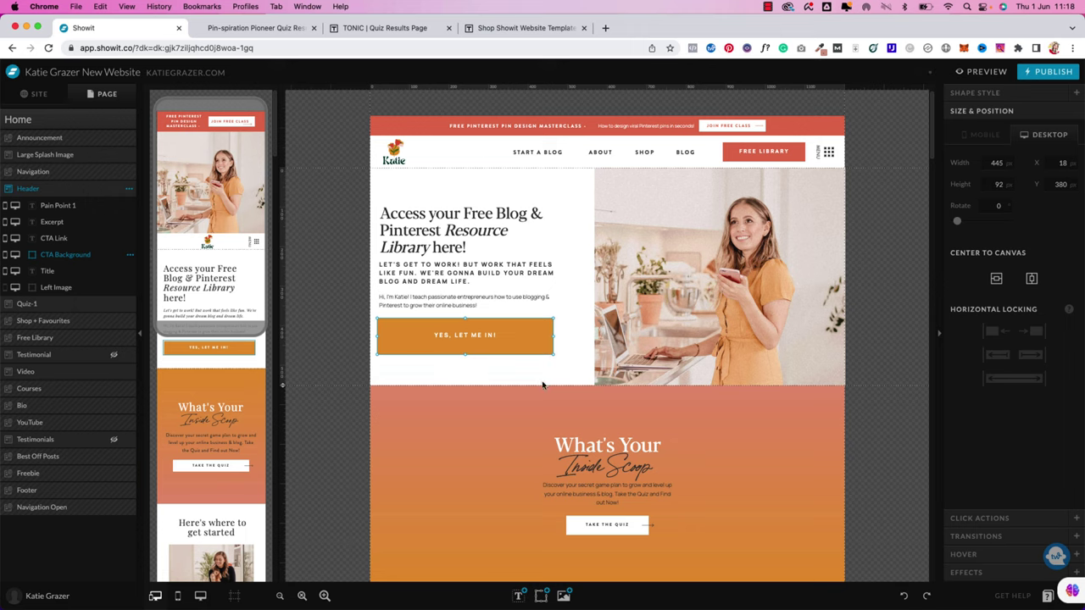
pyautogui.click(903, 596)
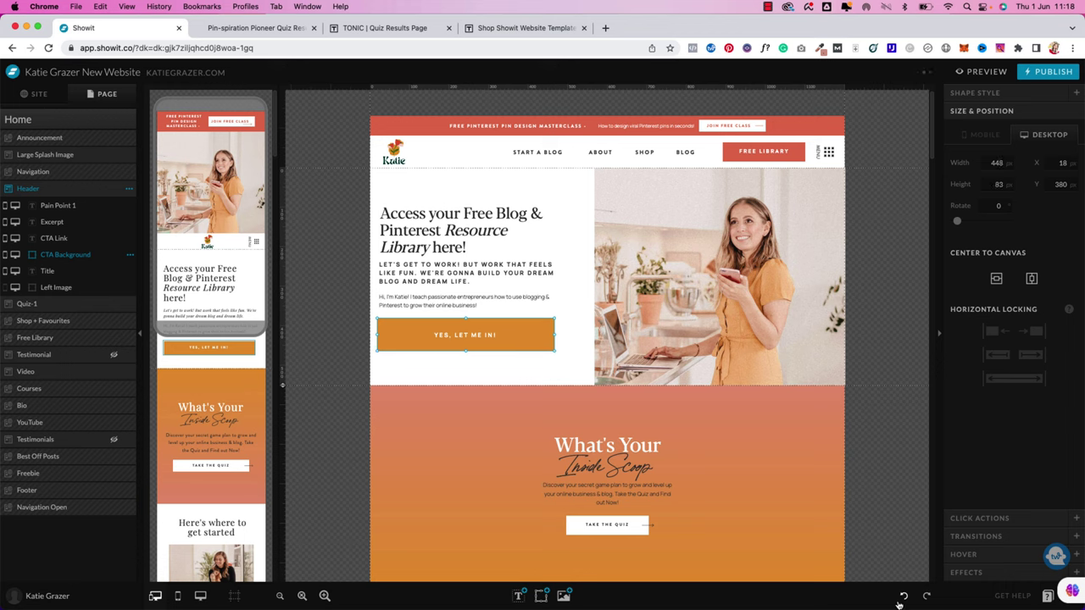
# Select the intro paragraph text in the header and look through the fonts available for it
pyautogui.doubleClick(494, 304)
pyautogui.tripleClick(494, 303)
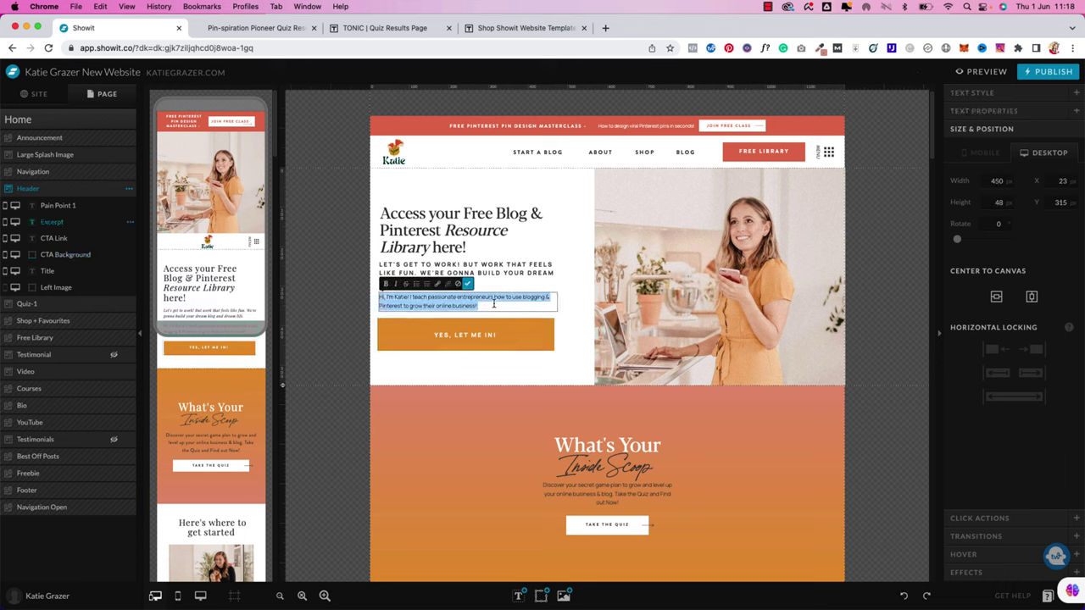
pyautogui.click(985, 94)
pyautogui.click(1019, 188)
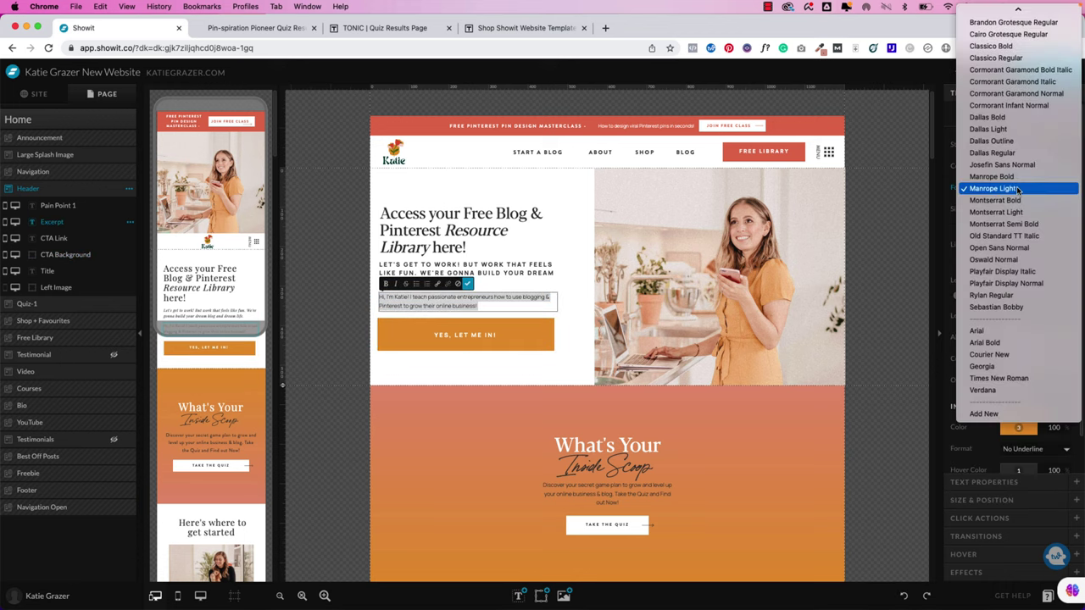
pyautogui.click(632, 258)
# Swap the header photo for the "Off the Beaten Path" travel pin image and undo the swap
pyautogui.moveTo(633, 257); pyautogui.dragTo(687, 304)
pyautogui.doubleClick(687, 303)
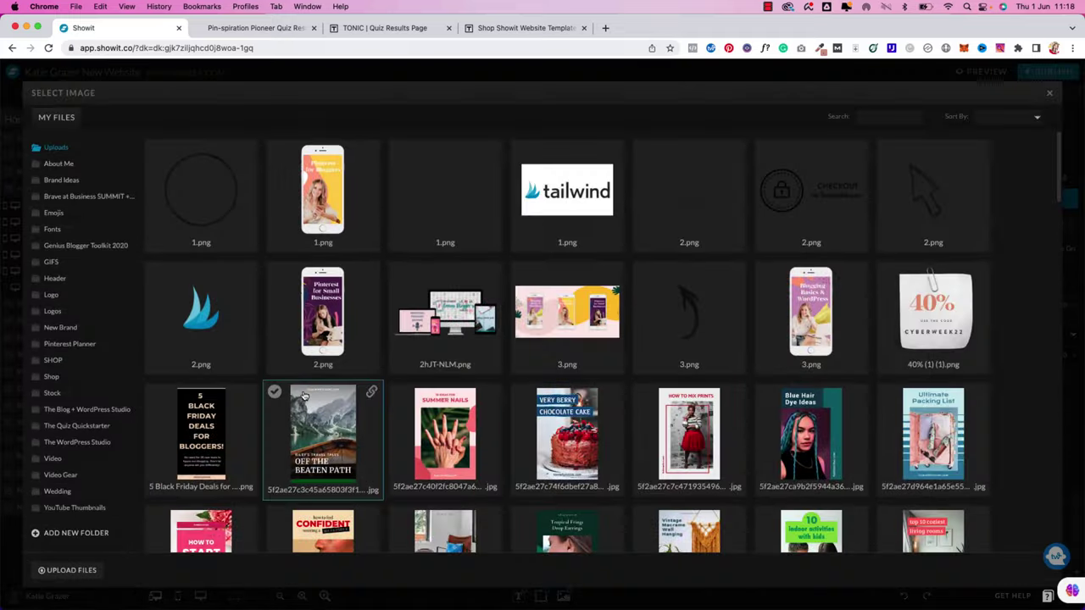
pyautogui.click(311, 435)
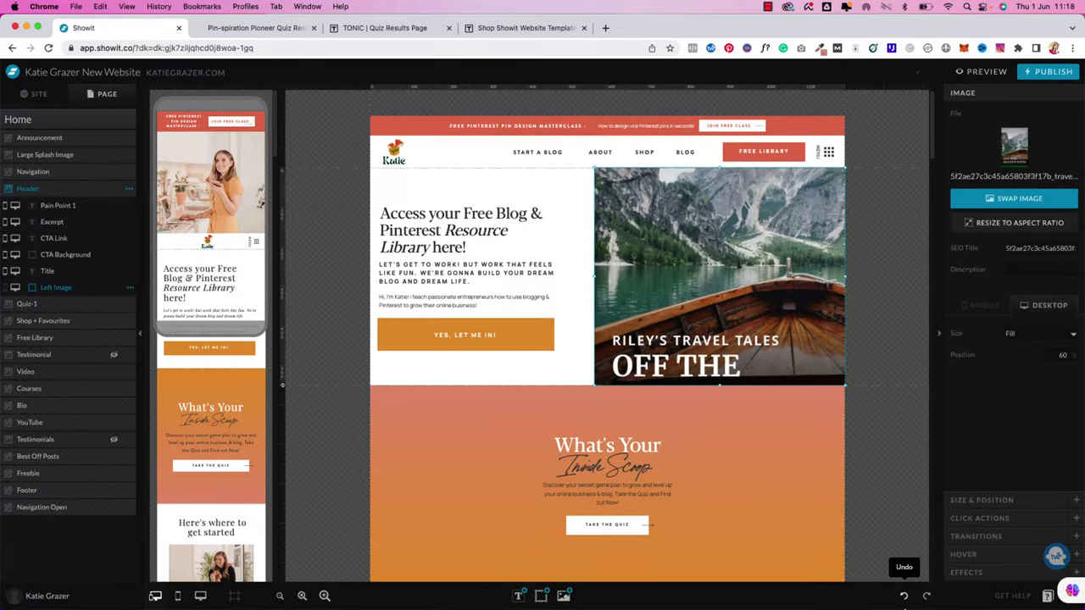
pyautogui.press('super+z')
# Swap the header photo for ezgif-1-c348d928ba.gif from the Video folder and undo the swap
pyautogui.doubleClick(766, 217)
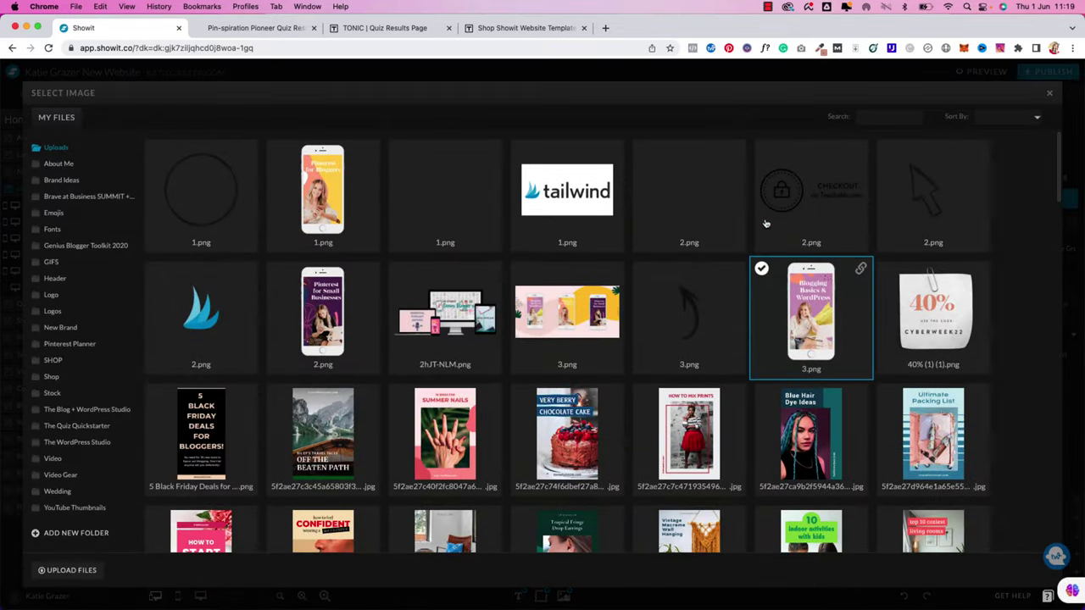
pyautogui.click(53, 459)
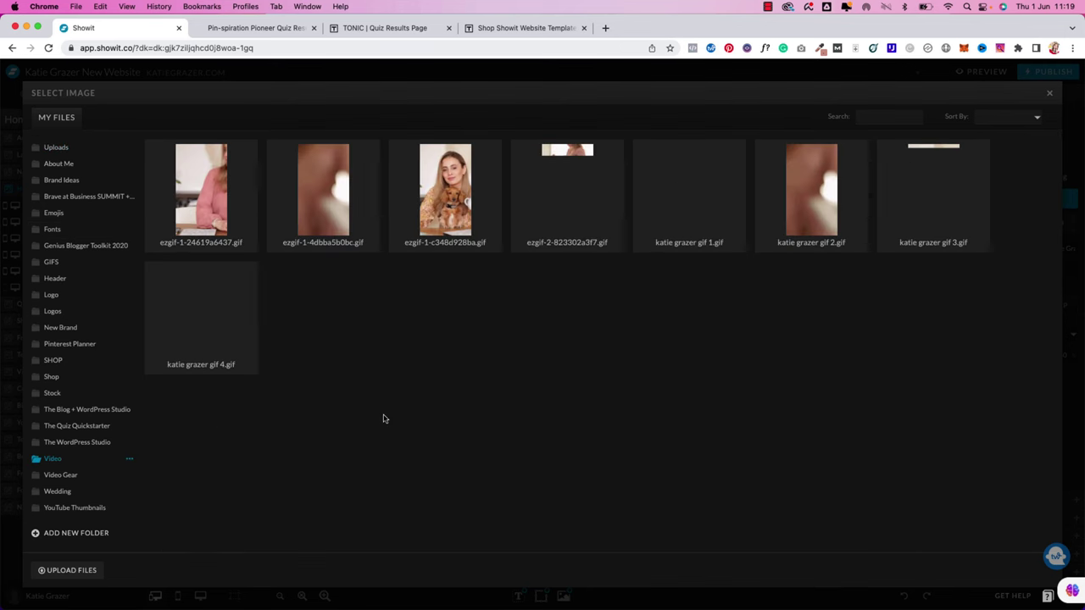
pyautogui.click(481, 192)
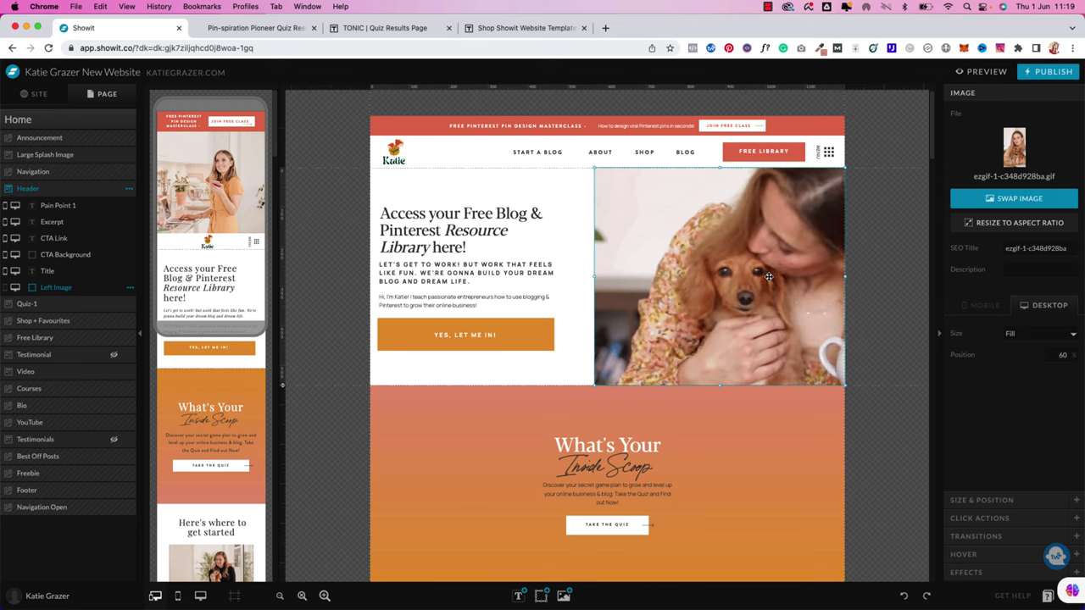
pyautogui.click(902, 595)
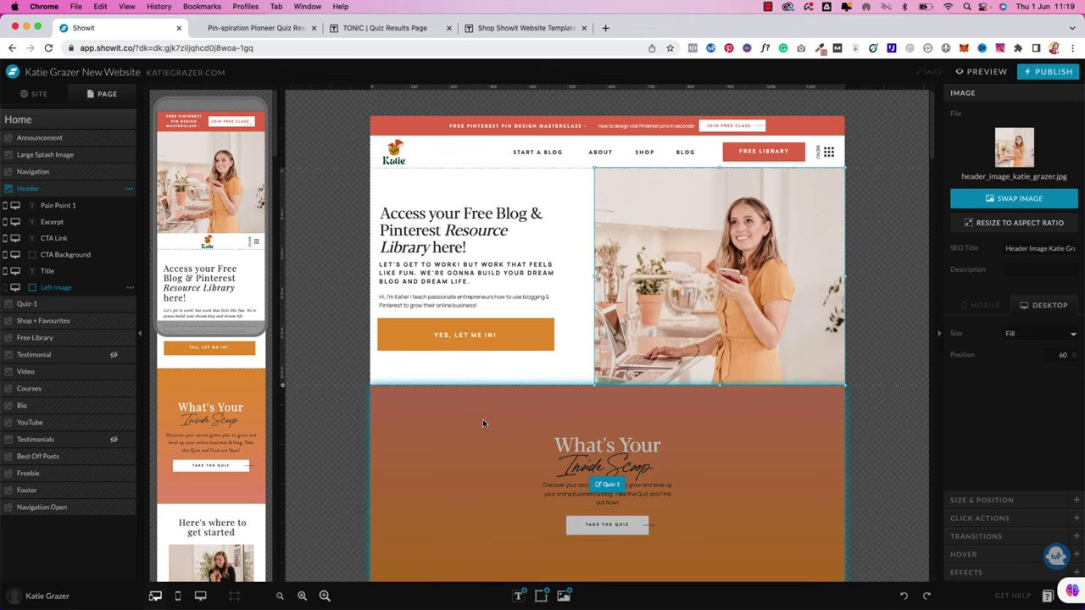
# Select the header's button background and zoom in on both the desktop and the mobile layouts
pyautogui.click(537, 344)
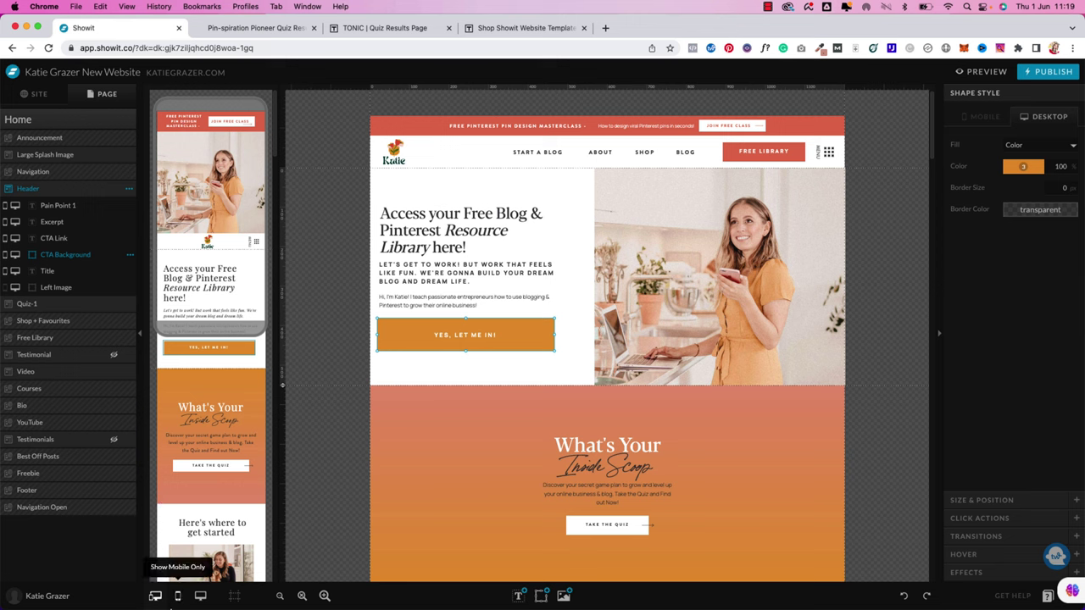
pyautogui.click(325, 596)
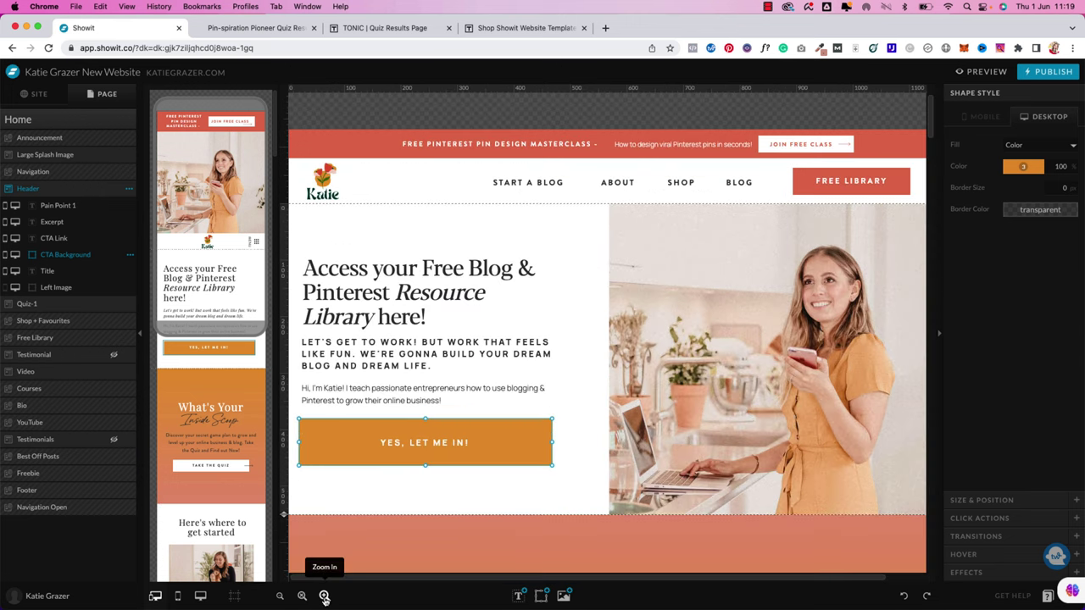
pyautogui.click(346, 554)
pyautogui.click(324, 596)
pyautogui.click(324, 596)
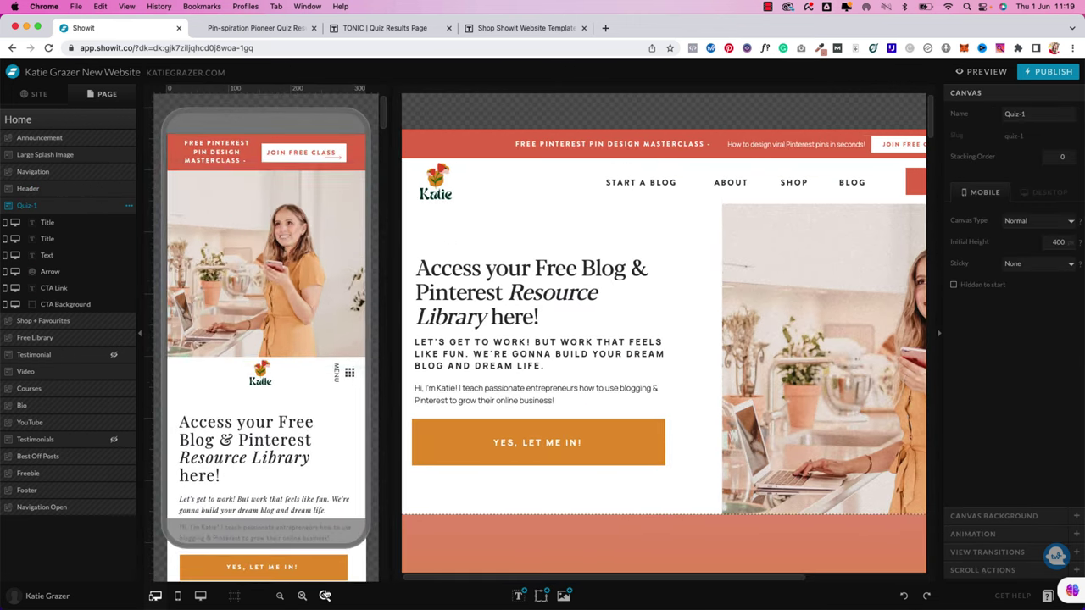
# Compare the mobile-only and desktop-only views of the page and return to the combined view
pyautogui.click(177, 596)
pyautogui.click(200, 596)
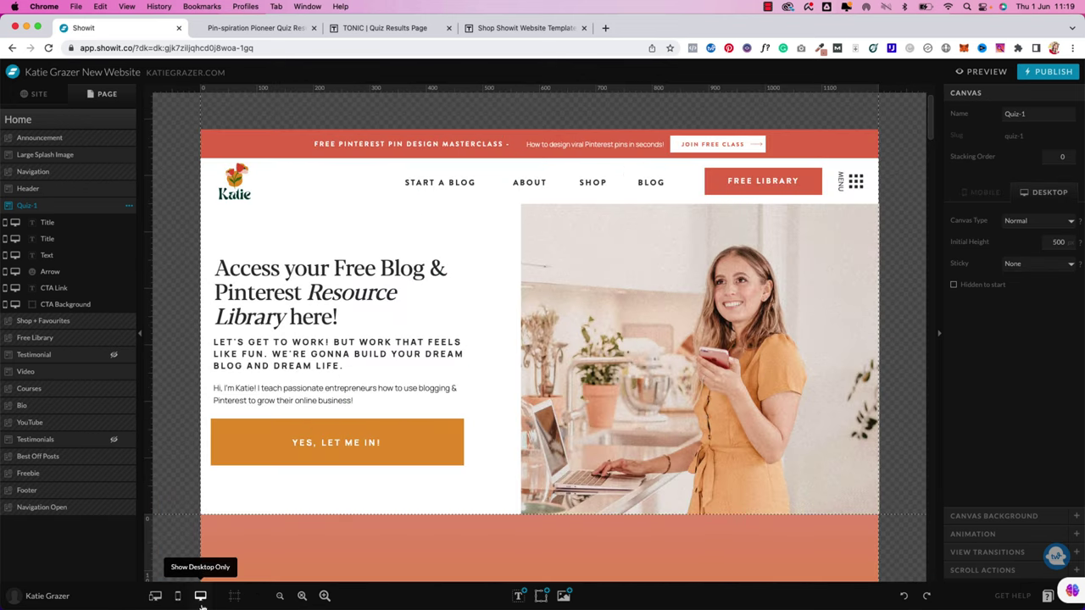
pyautogui.click(177, 596)
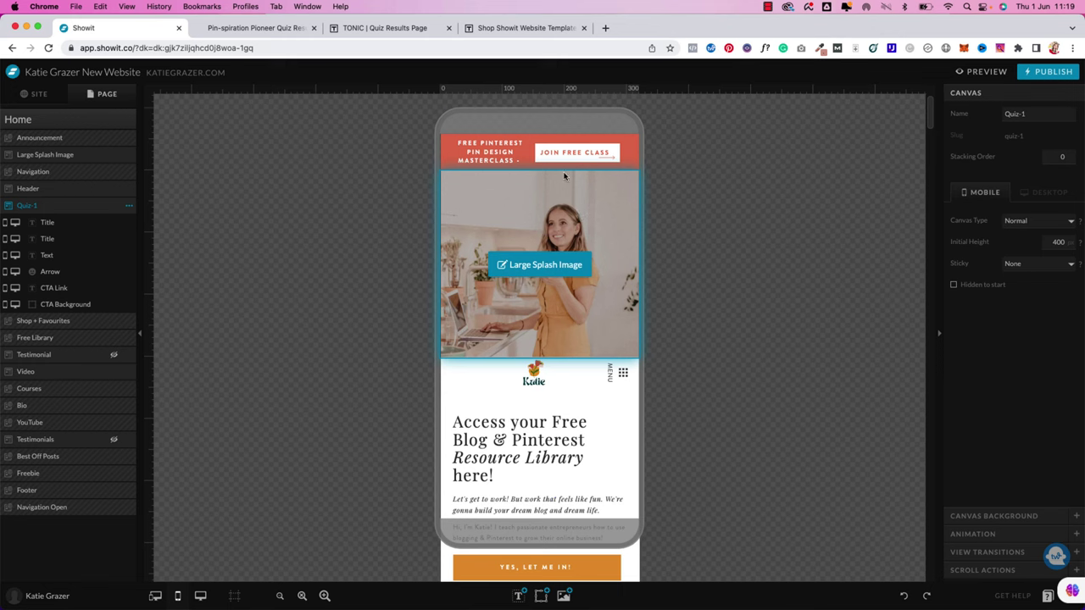
pyautogui.scroll(-2, 542, 254)
pyautogui.click(155, 595)
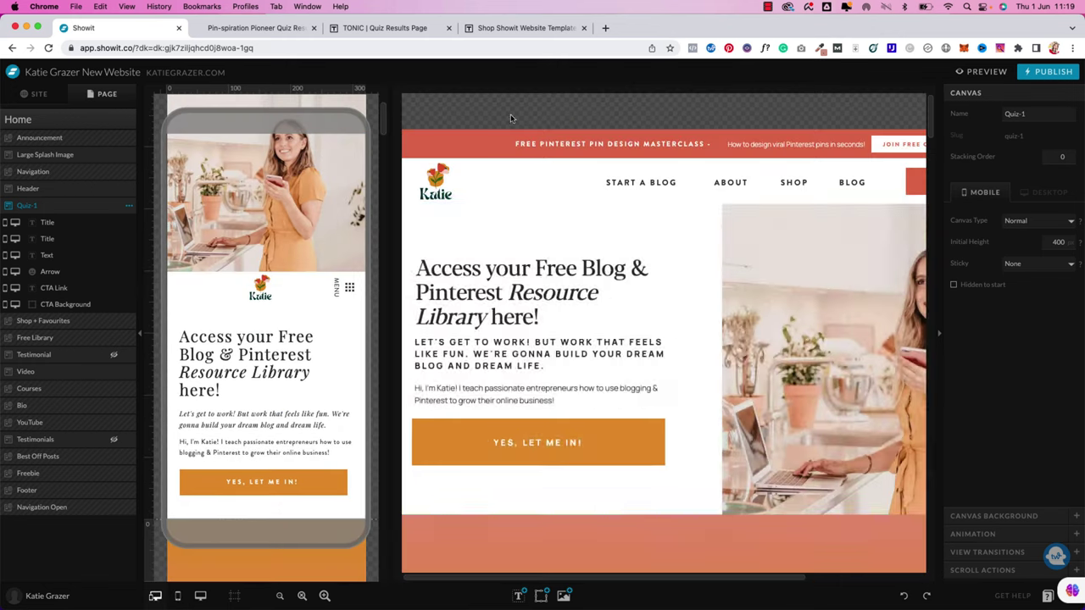
# Reset the canvas zoom and review the mobile layout from the header down to the courses section
pyautogui.click(301, 596)
pyautogui.click(552, 446)
pyautogui.click(155, 596)
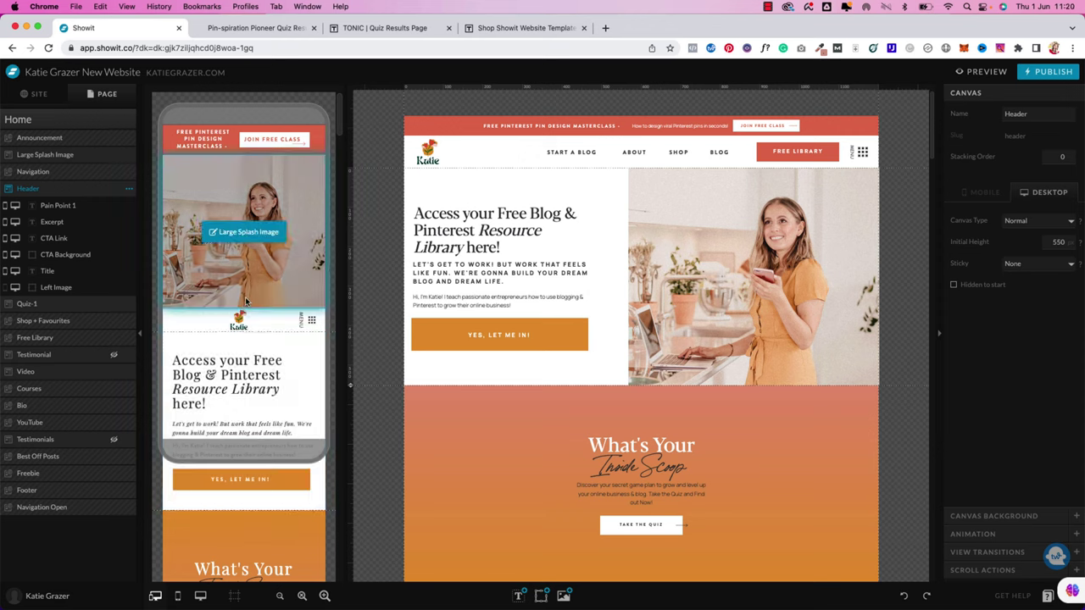
pyautogui.scroll(-5, 242, 314)
pyautogui.scroll(-4, 243, 305)
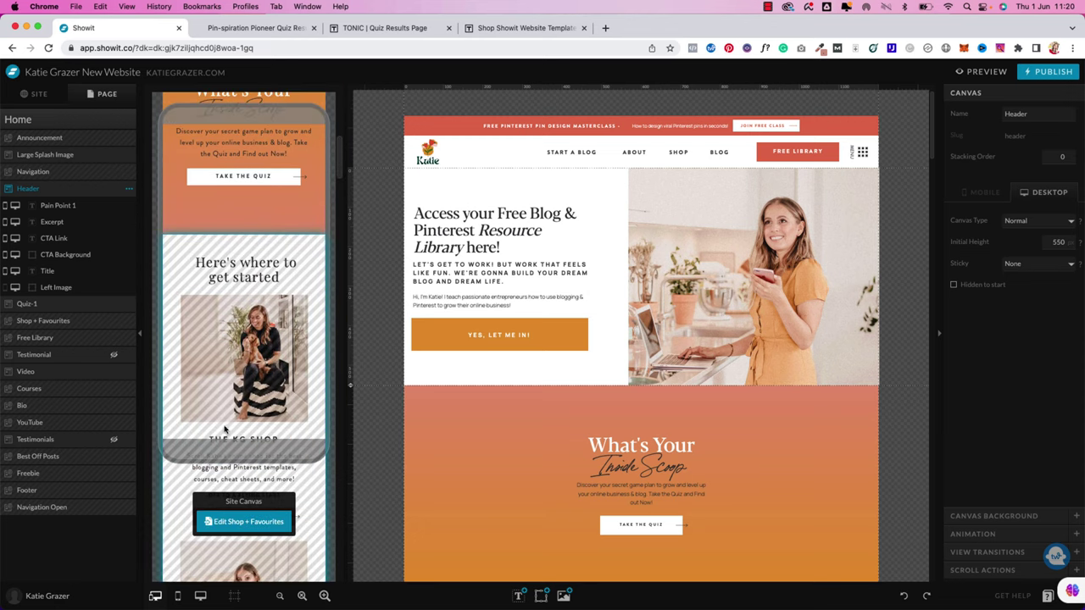
pyautogui.scroll(-15, 236, 320)
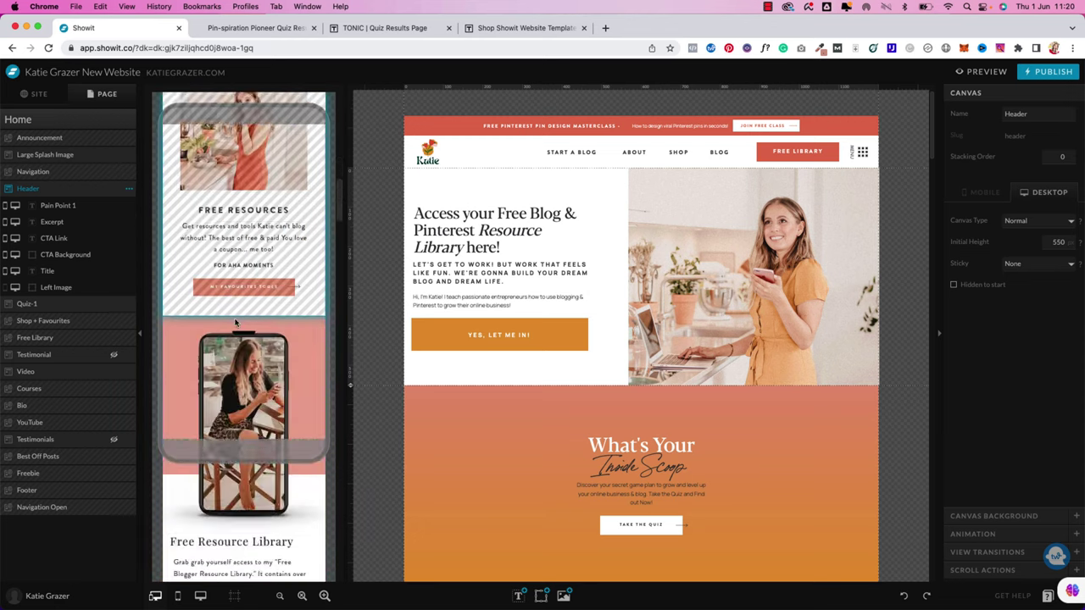
pyautogui.click(912, 169)
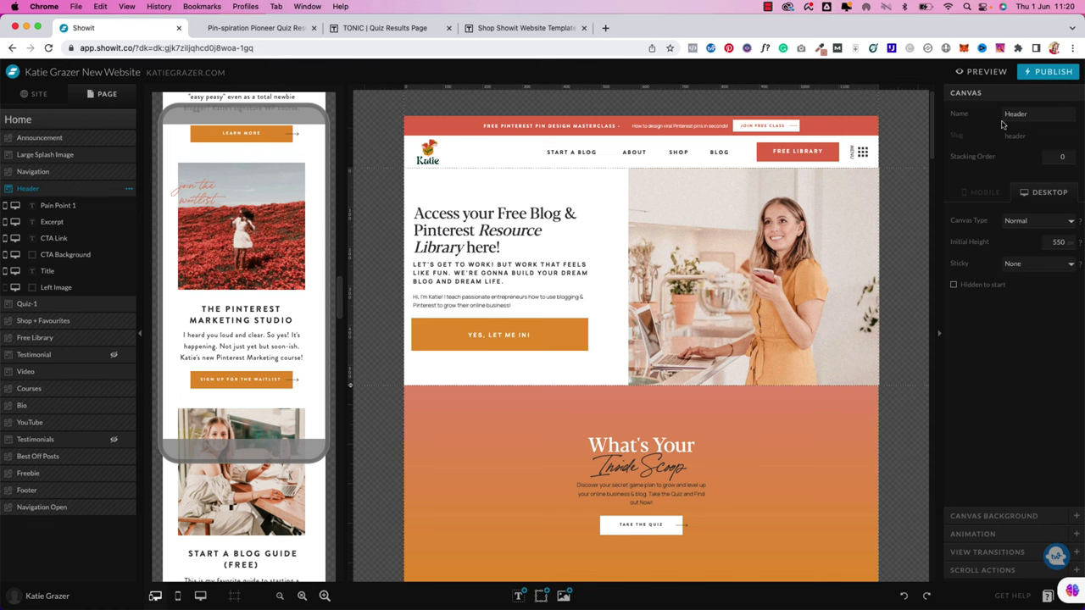
# Swap the header photo for the dog GIF ending in "gif 3.gif" and check the site preview in a separate window
pyautogui.doubleClick(805, 291)
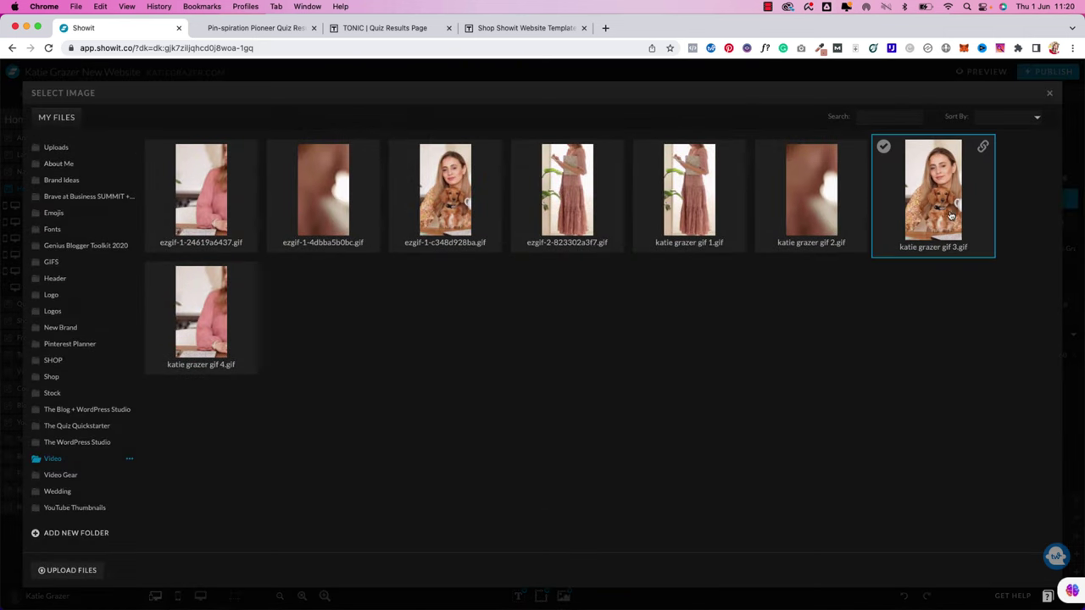
pyautogui.click(951, 216)
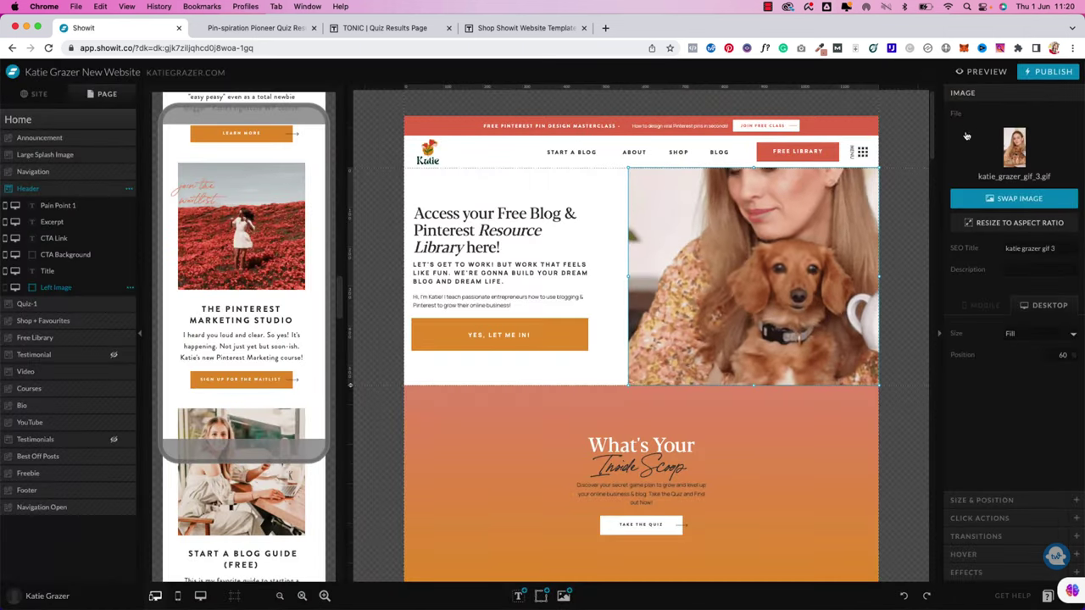
pyautogui.click(981, 72)
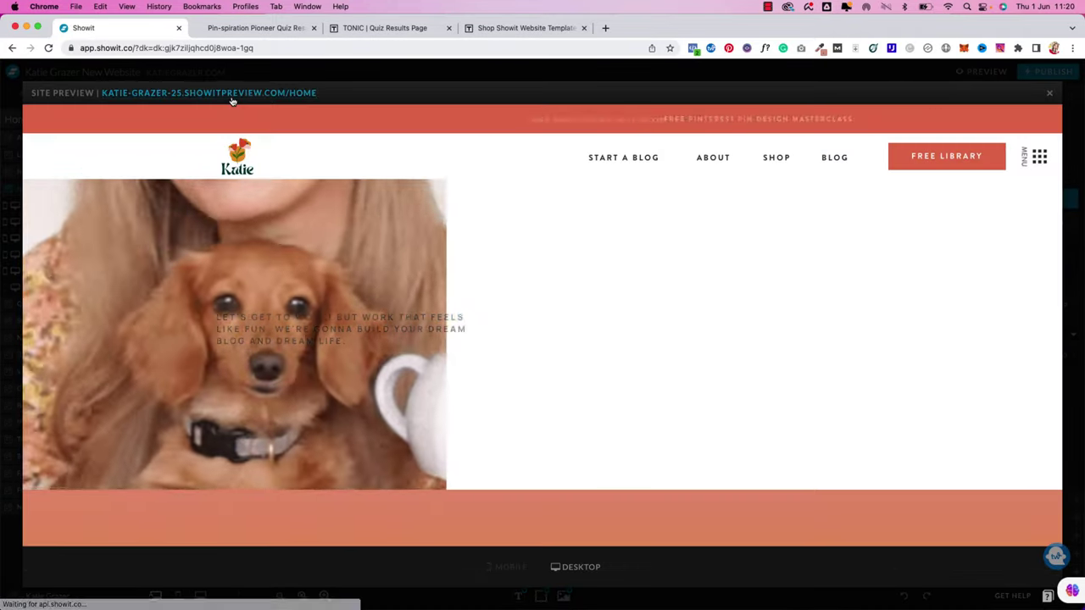
pyautogui.click(230, 96)
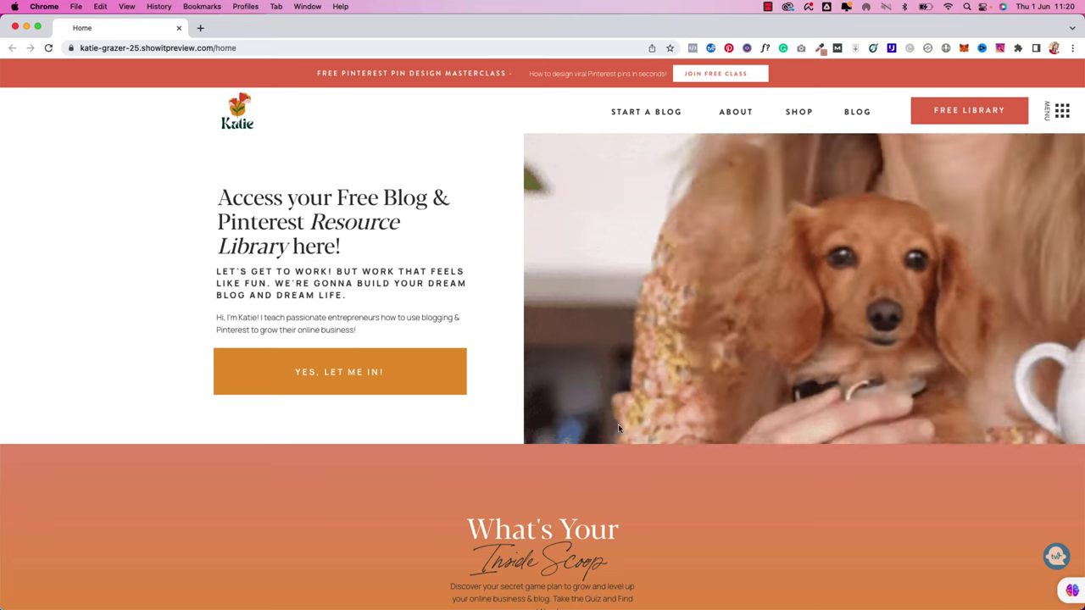
pyautogui.moveTo(763, 28); pyautogui.dragTo(677, 31)
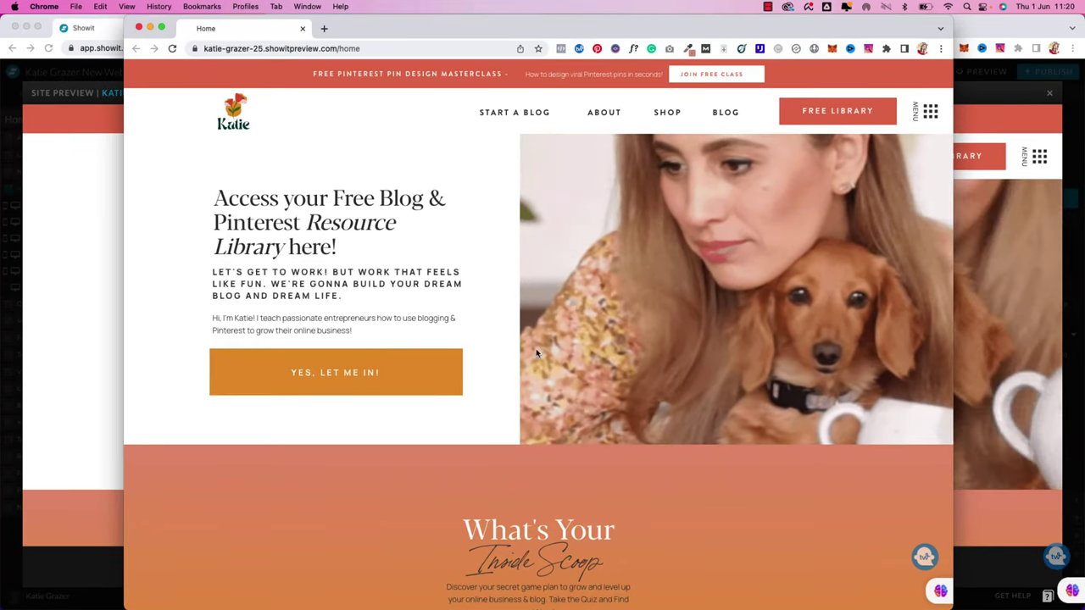
pyautogui.click(139, 29)
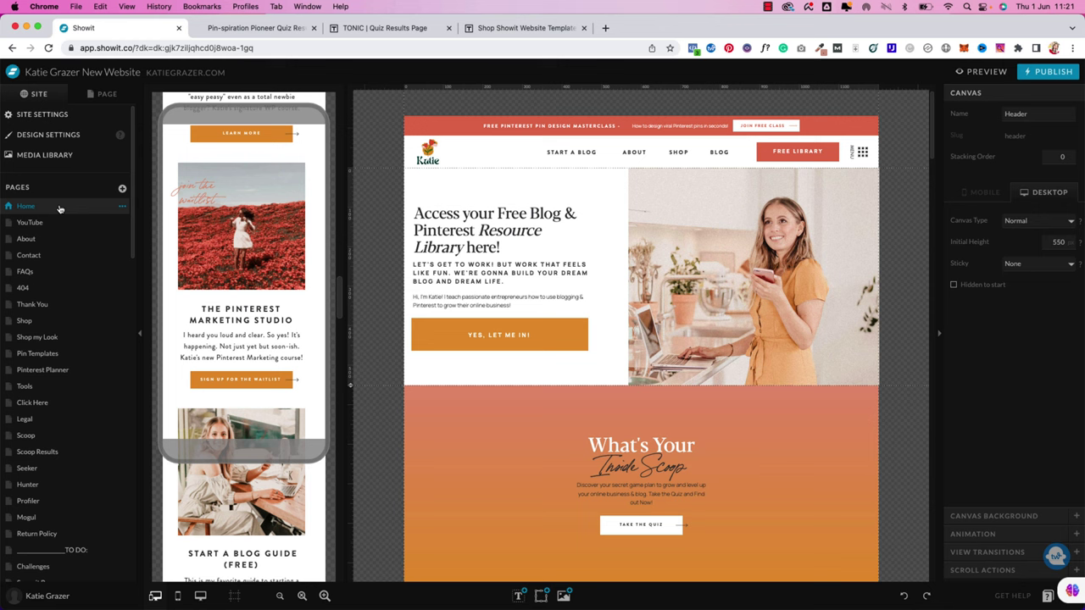
# Open the About page and review its desktop layout down to the company section
pyautogui.click(55, 241)
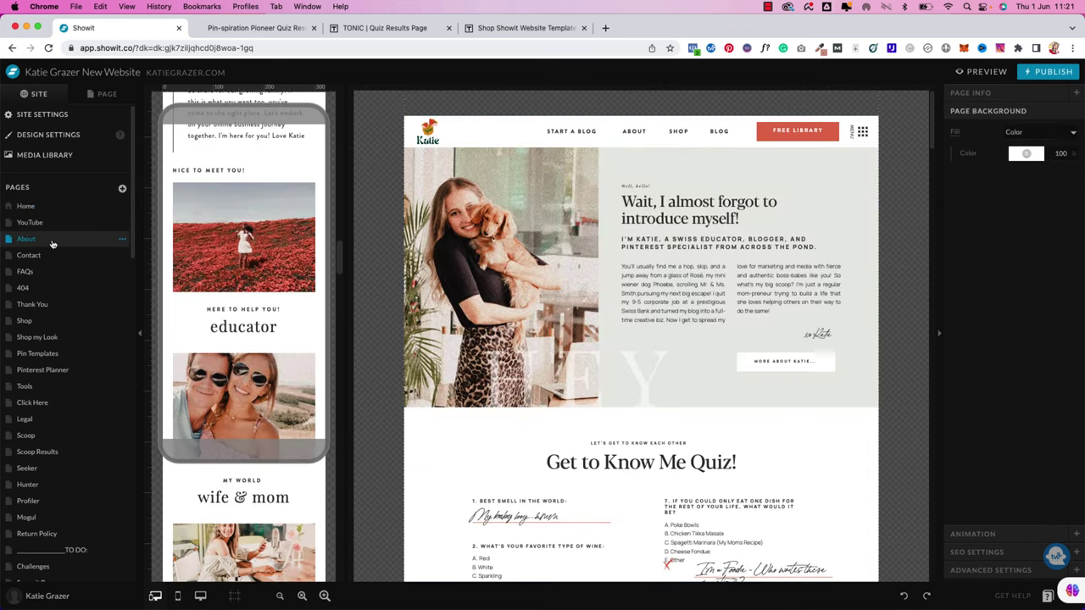
pyautogui.scroll(-8, 547, 260)
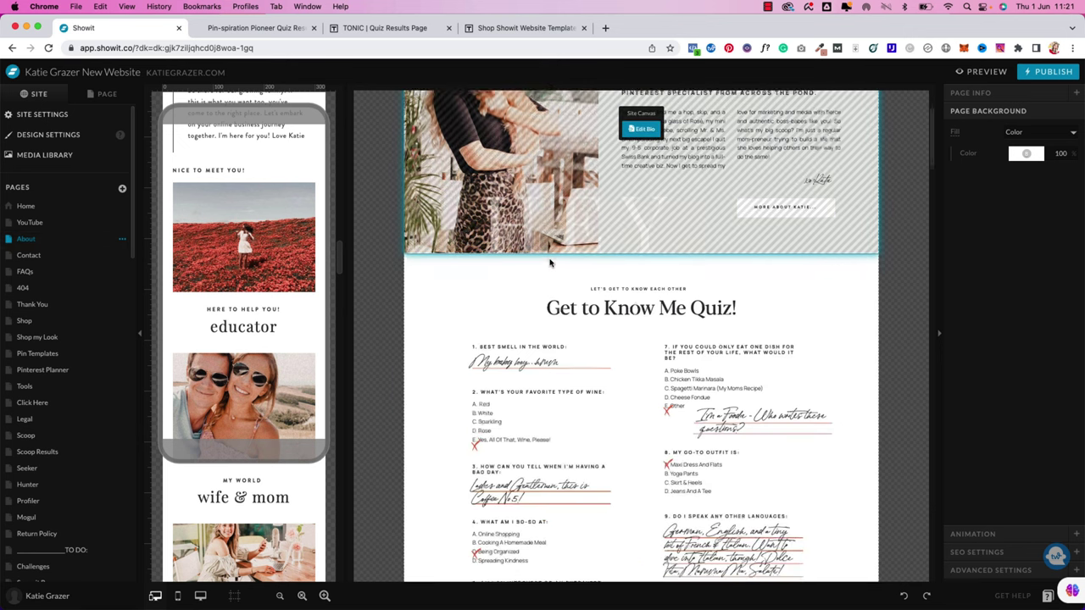
pyautogui.scroll(-12, 877, 331)
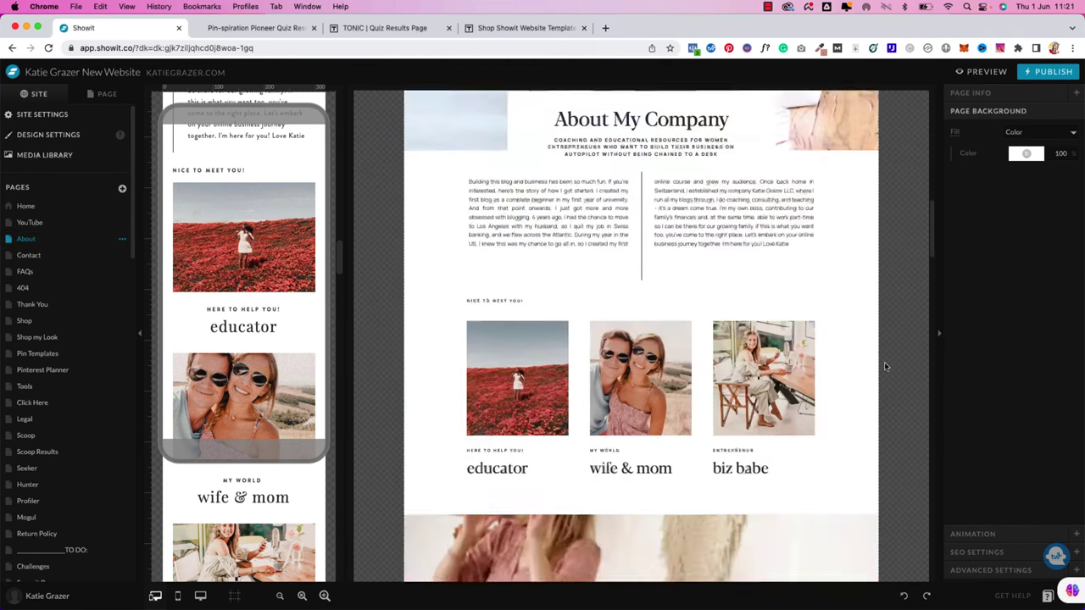
# Review the rest of the About page, and open the Contact page to examine it down to the Pinterest masterclass section
pyautogui.scroll(-10, 884, 366)
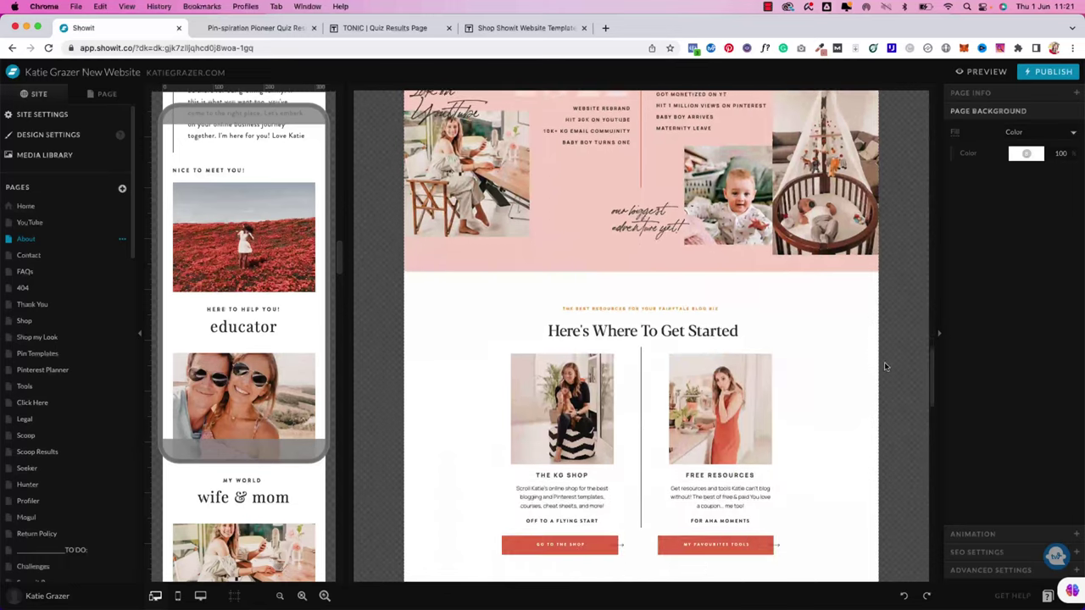
pyautogui.click(28, 255)
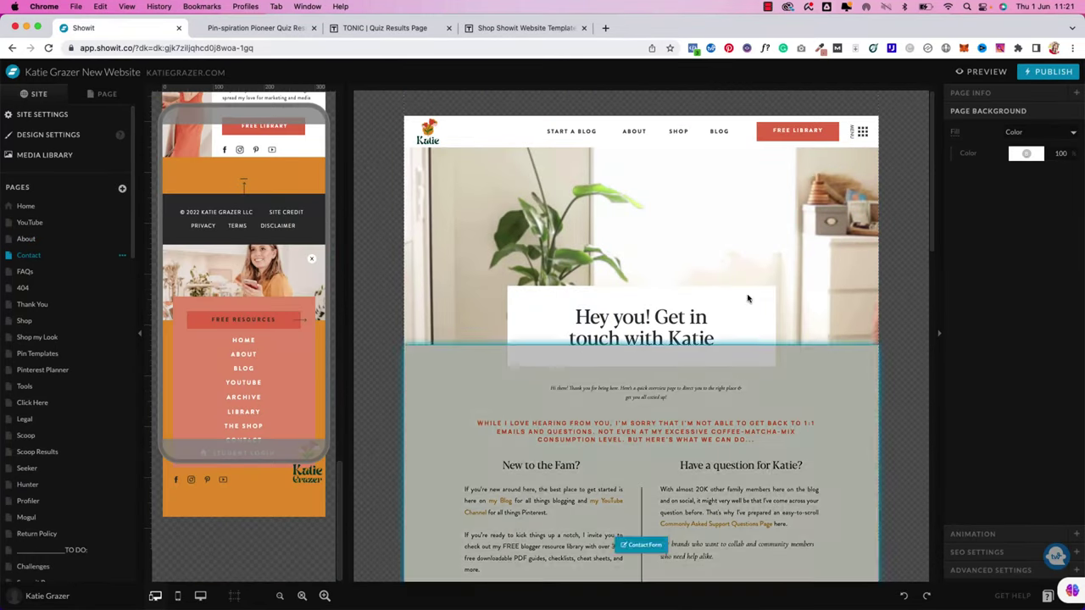
pyautogui.scroll(-8, 819, 291)
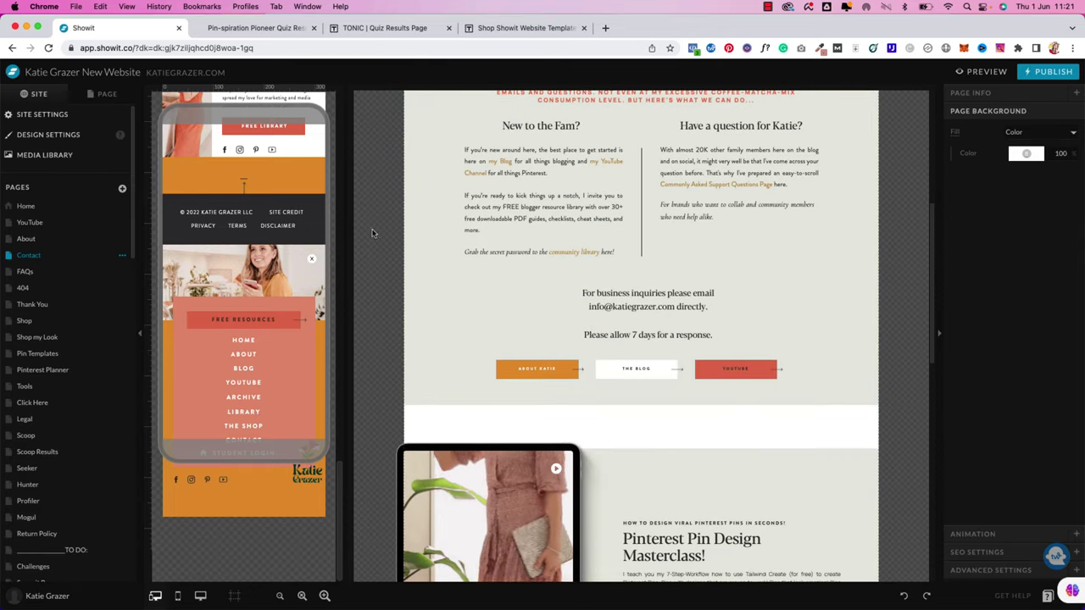
# Add a blank page to the site and extend its desktop canvas to a height of about 848 px
pyautogui.click(122, 191)
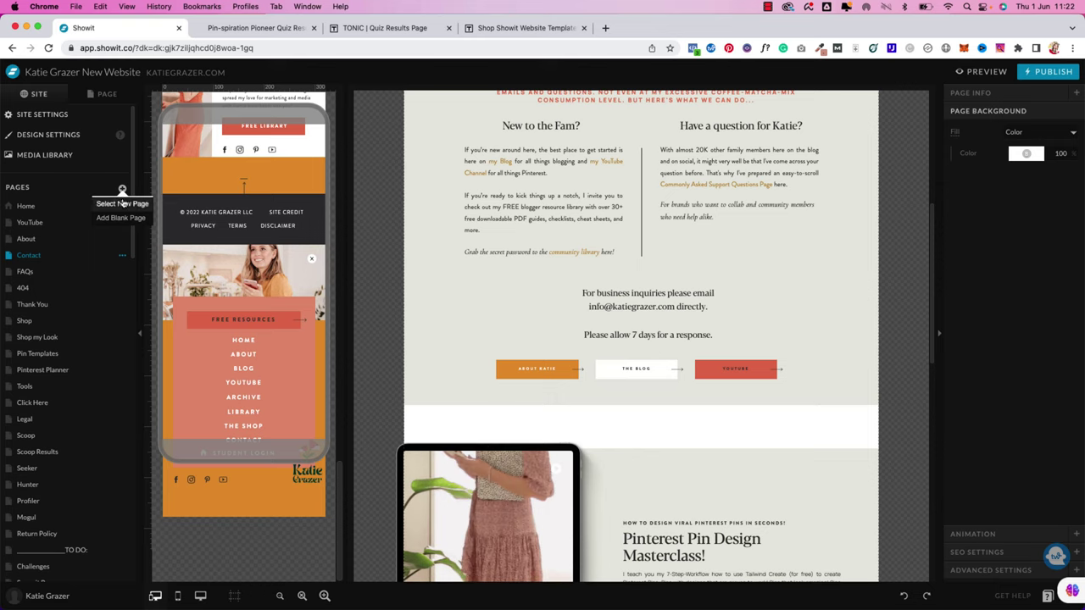
pyautogui.click(121, 218)
pyautogui.click(590, 223)
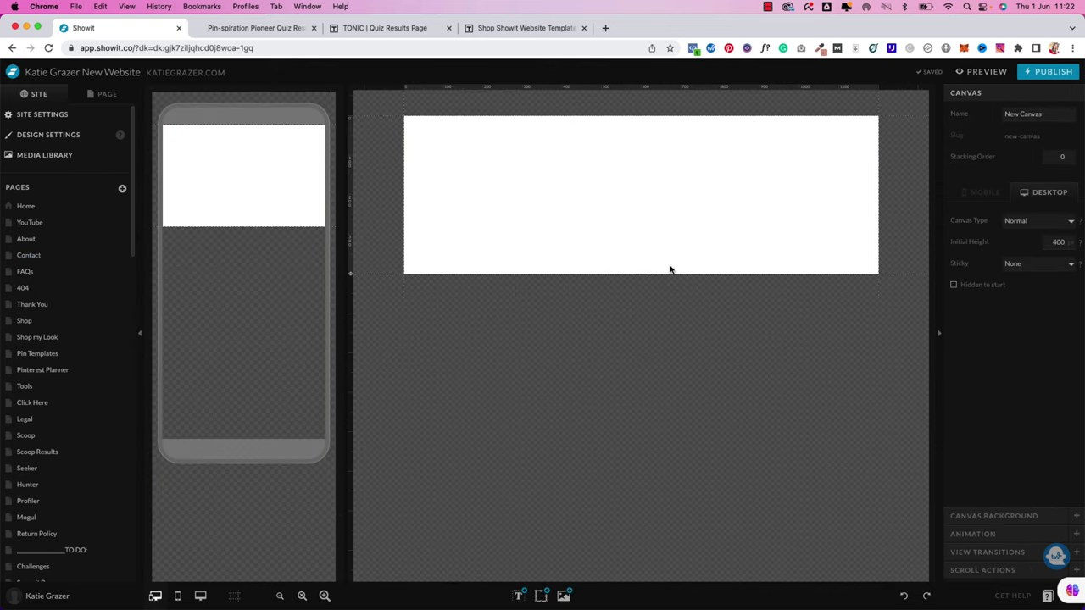
pyautogui.moveTo(350, 274); pyautogui.dragTo(350, 451)
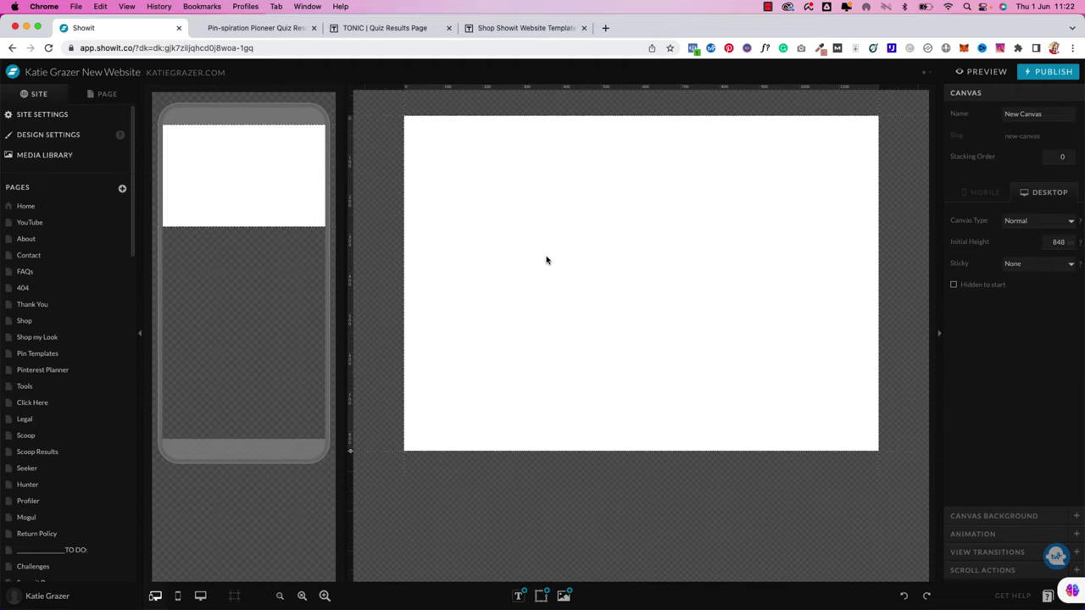
pyautogui.click(594, 252)
pyautogui.click(107, 95)
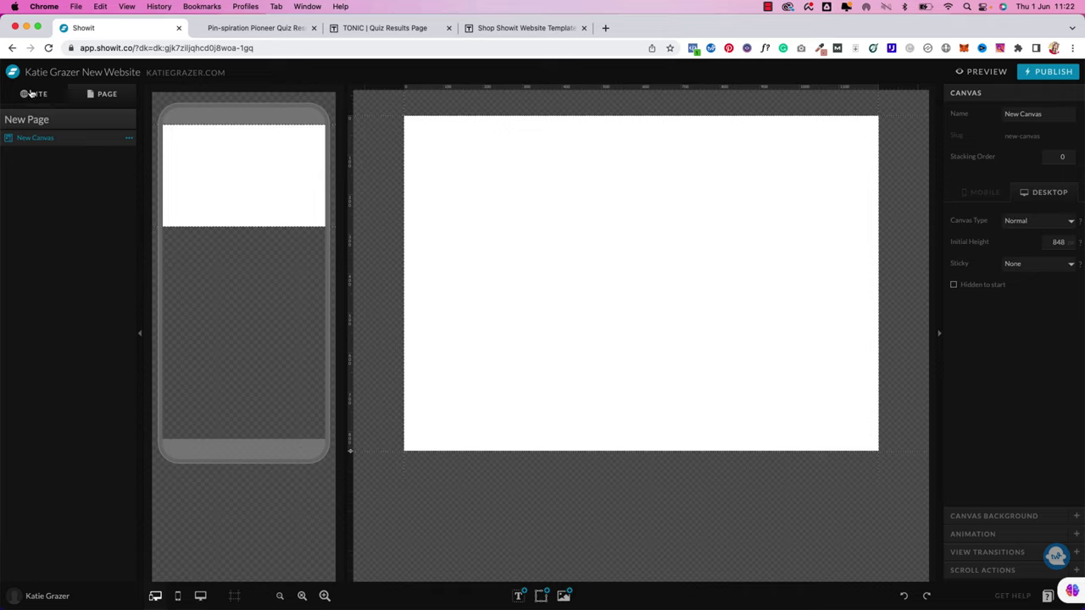
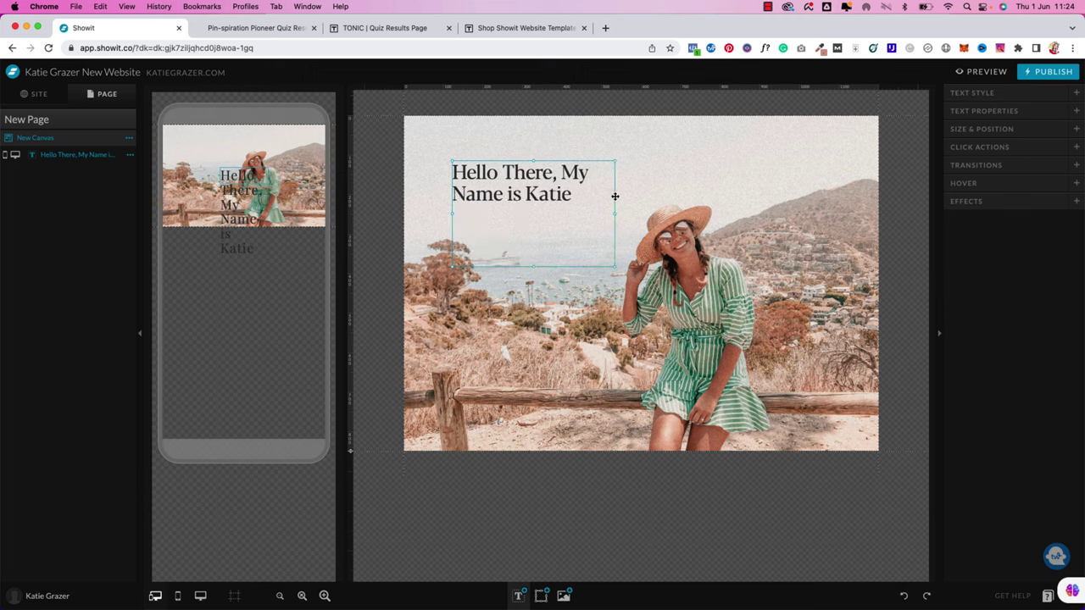
# Heighten the mobile canvas and place the greeting title in its upper-left area, widened to wrap over three lines
pyautogui.click(561, 330)
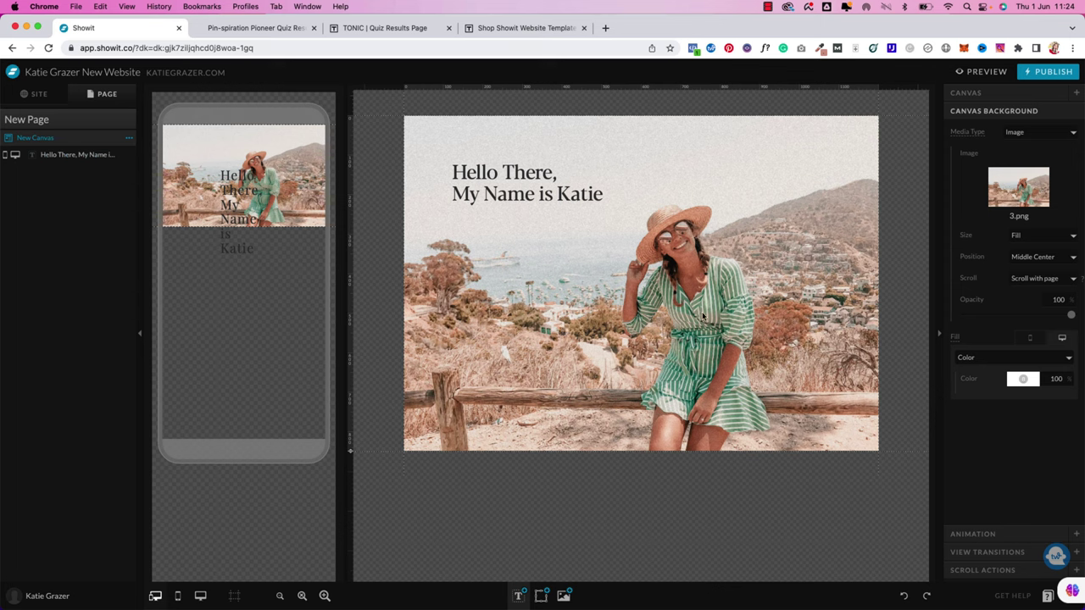
pyautogui.moveTo(147, 226); pyautogui.dragTo(147, 281)
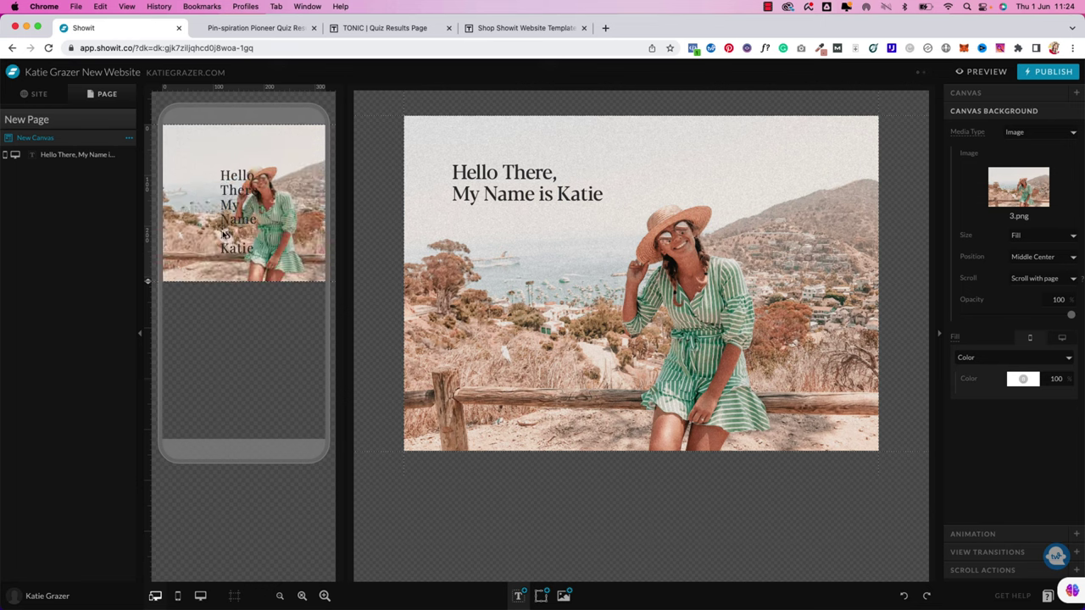
pyautogui.click(239, 181)
pyautogui.moveTo(239, 180); pyautogui.dragTo(216, 163)
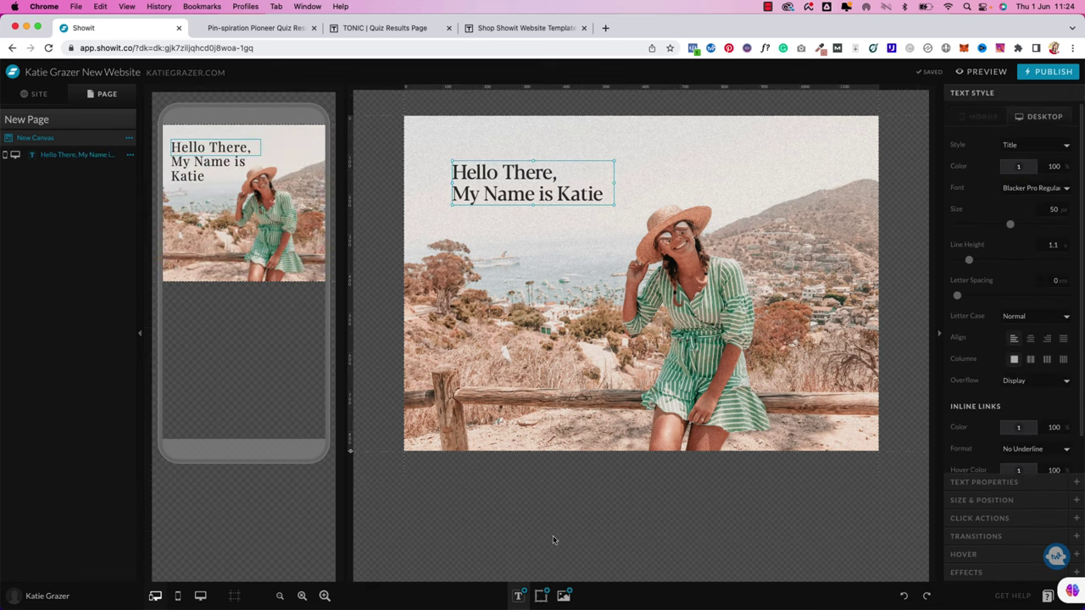
# Add a paragraph text box below the greeting title on the desktop canvas and fill it with repeated "Paragraph" text
pyautogui.moveTo(516, 591)
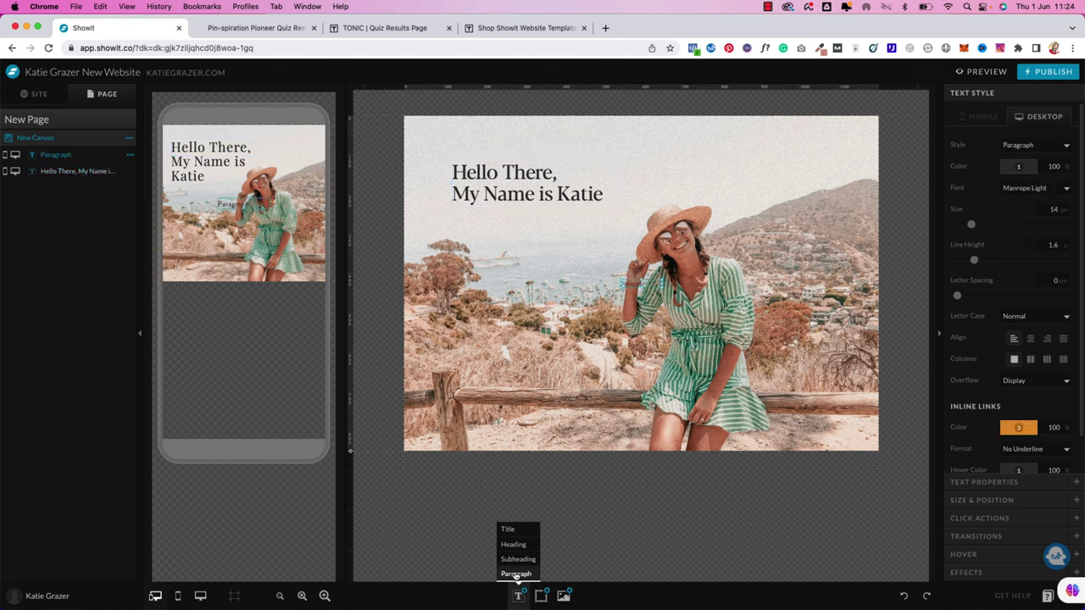
pyautogui.moveTo(516, 574); pyautogui.dragTo(598, 260)
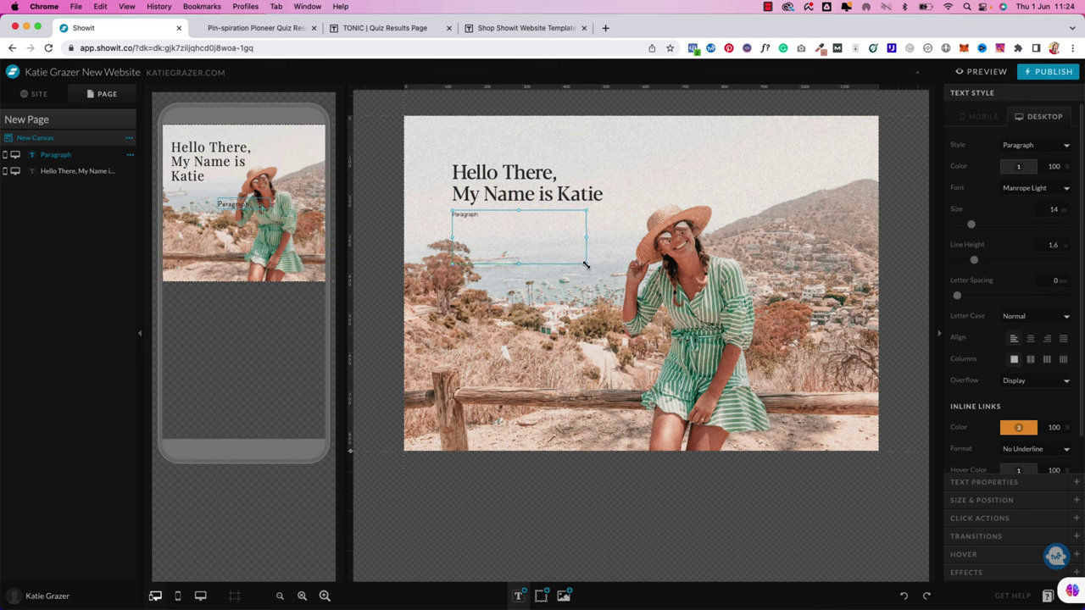
pyautogui.doubleClick(585, 250)
# Place the paragraph under the title on the mobile canvas, widen its box and break its text into shorter lines
pyautogui.click(196, 203)
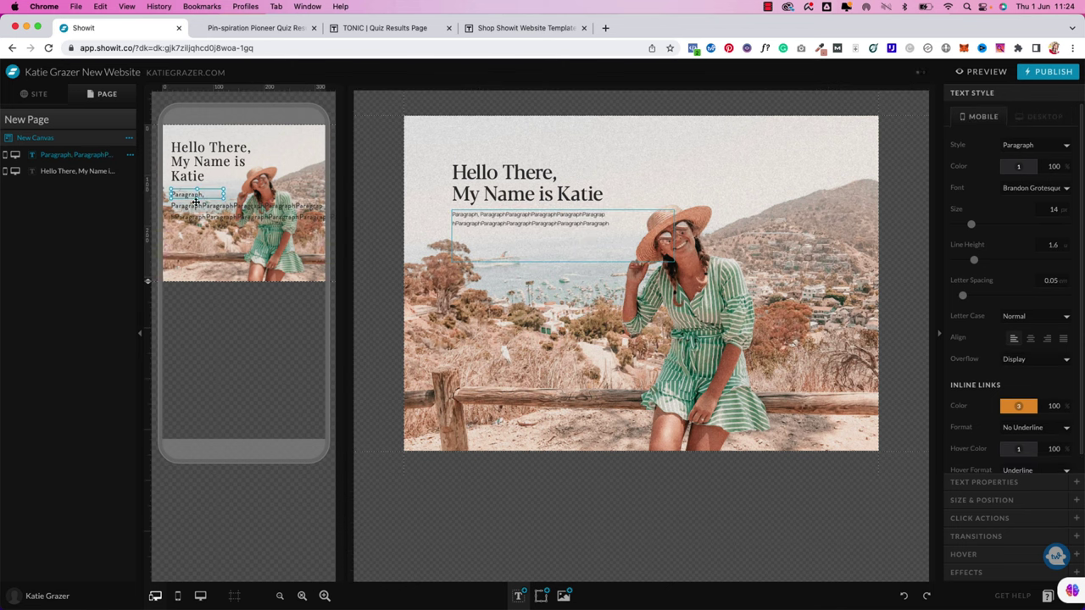
pyautogui.moveTo(197, 200); pyautogui.dragTo(314, 214)
pyautogui.doubleClick(261, 204)
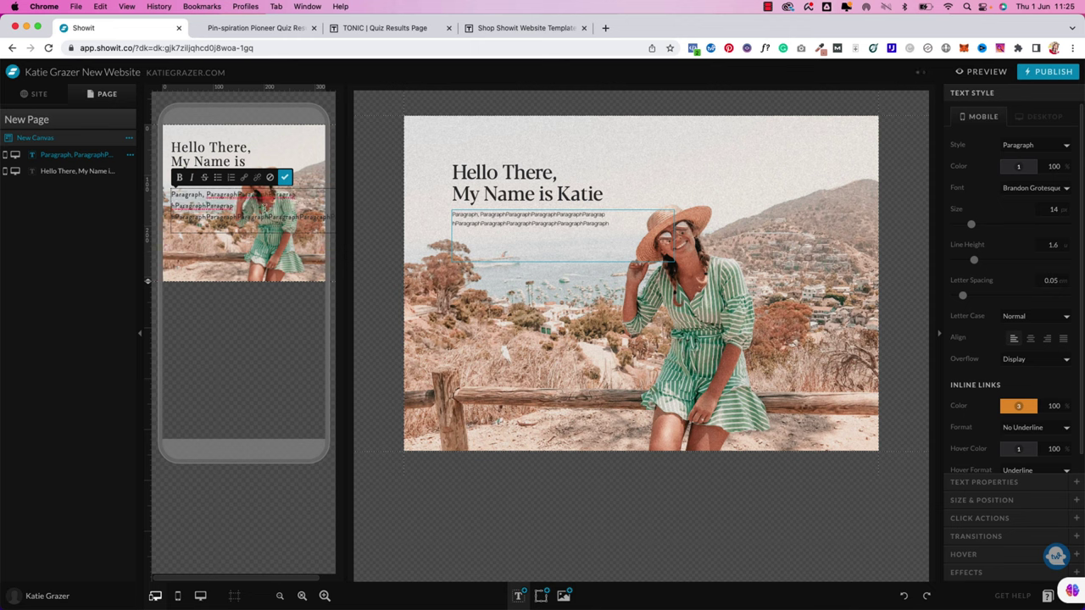
pyautogui.click(285, 177)
pyautogui.moveTo(204, 211); pyautogui.dragTo(209, 212)
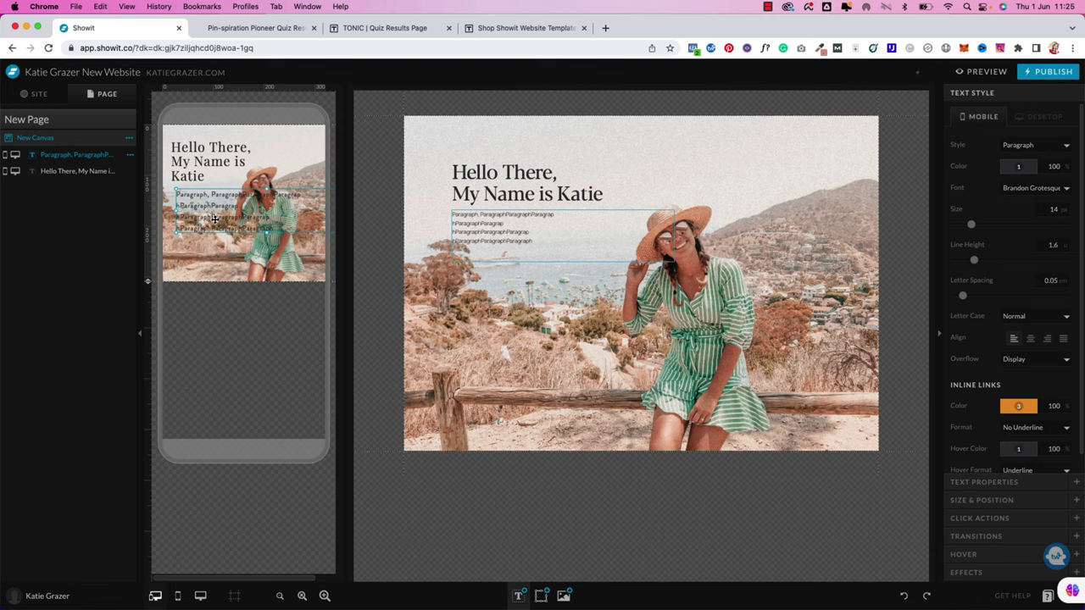
pyautogui.moveTo(215, 219); pyautogui.dragTo(213, 220)
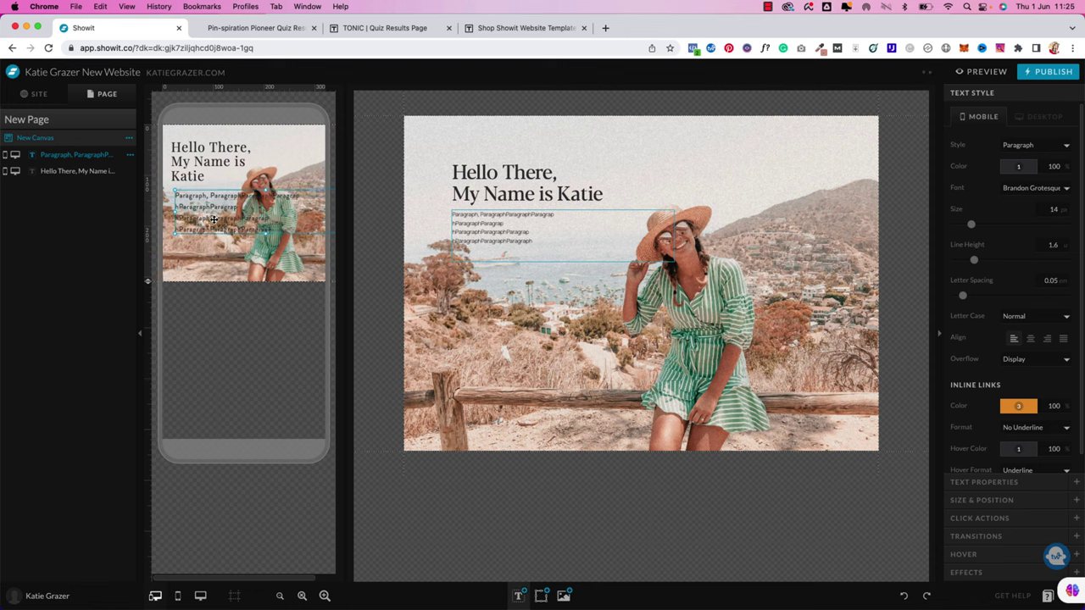
# Hide the paragraph on mobile and select its desktop version
pyautogui.click(5, 156)
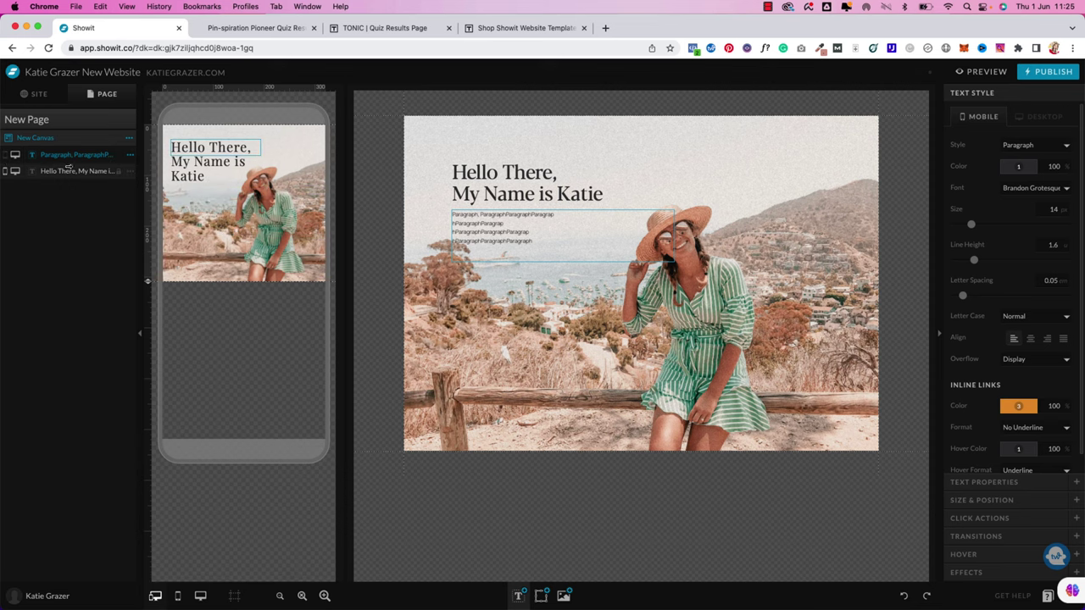
pyautogui.click(387, 230)
pyautogui.click(522, 233)
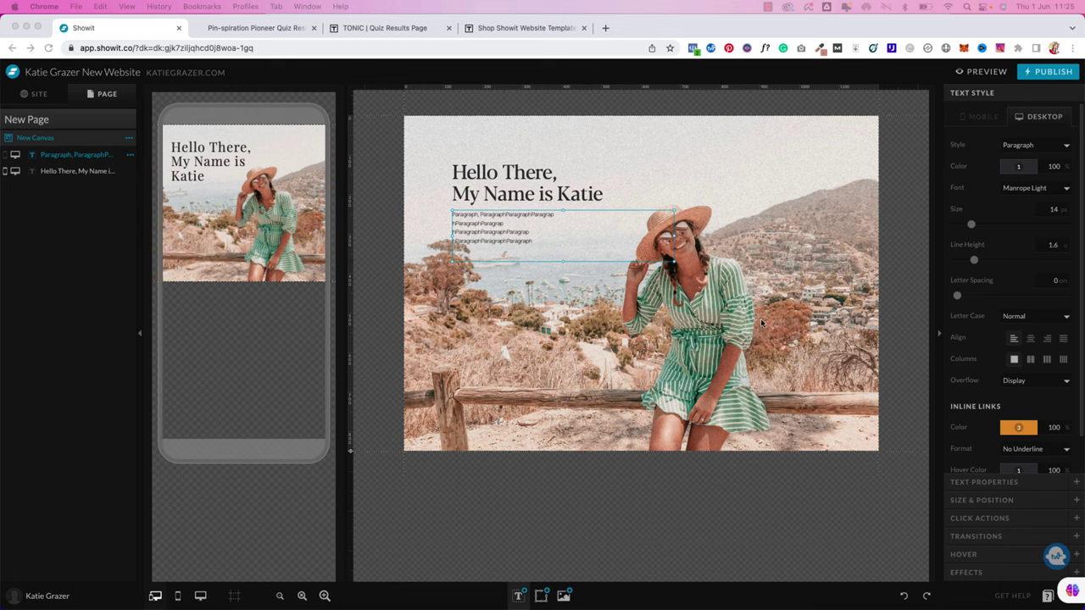
# Open the Home page, find its Bio section and copy the Bio canvas
pyautogui.click(38, 95)
pyautogui.click(38, 207)
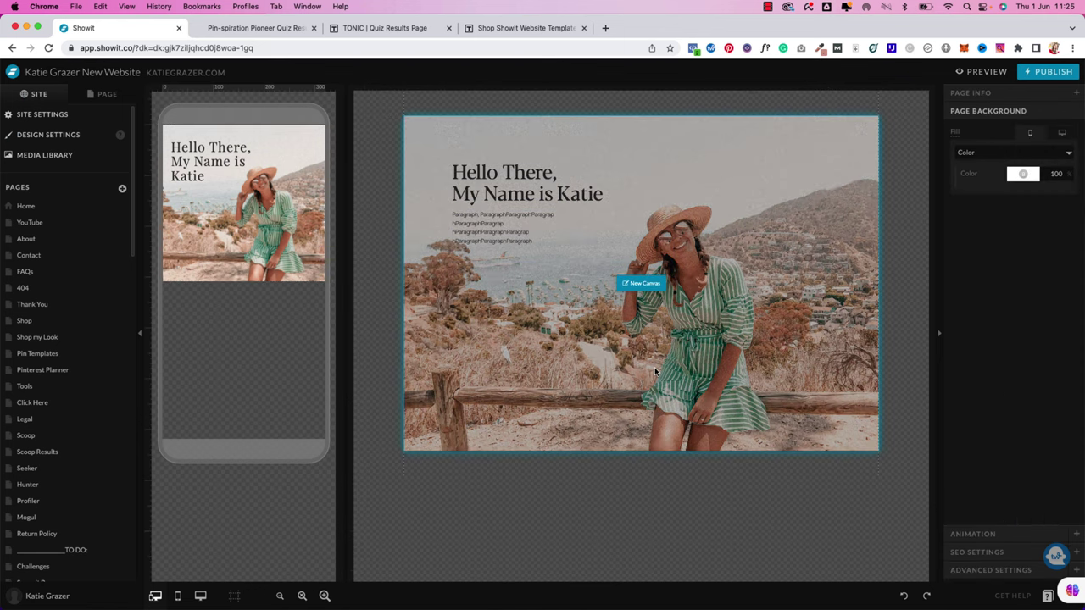
pyautogui.scroll(-5, 654, 371)
pyautogui.scroll(-10, 654, 372)
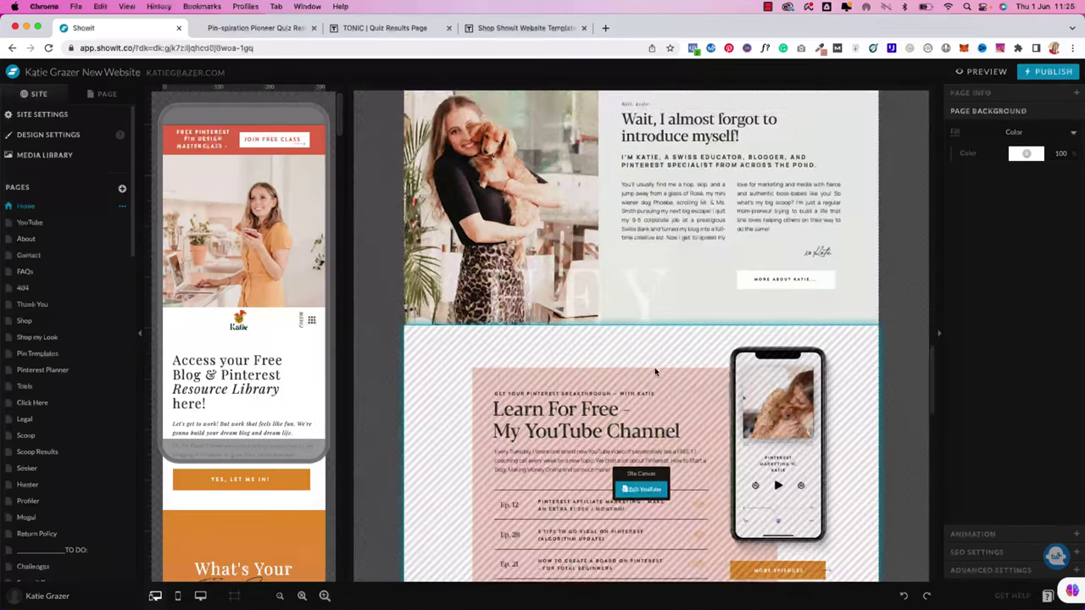
pyautogui.scroll(2, 655, 371)
pyautogui.click(742, 392)
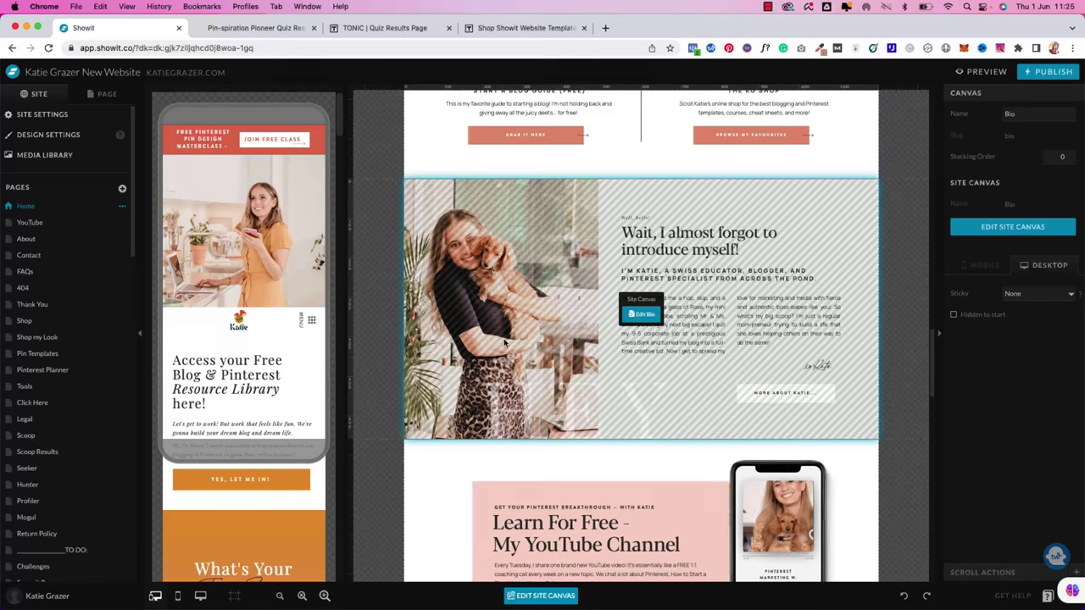
pyautogui.click(101, 93)
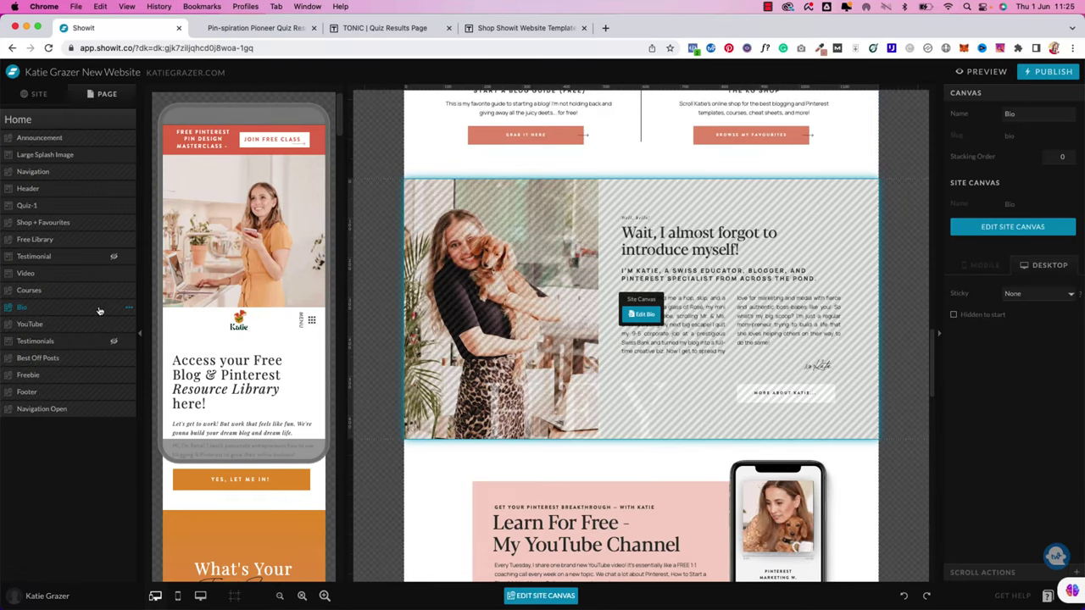
pyautogui.click(128, 310)
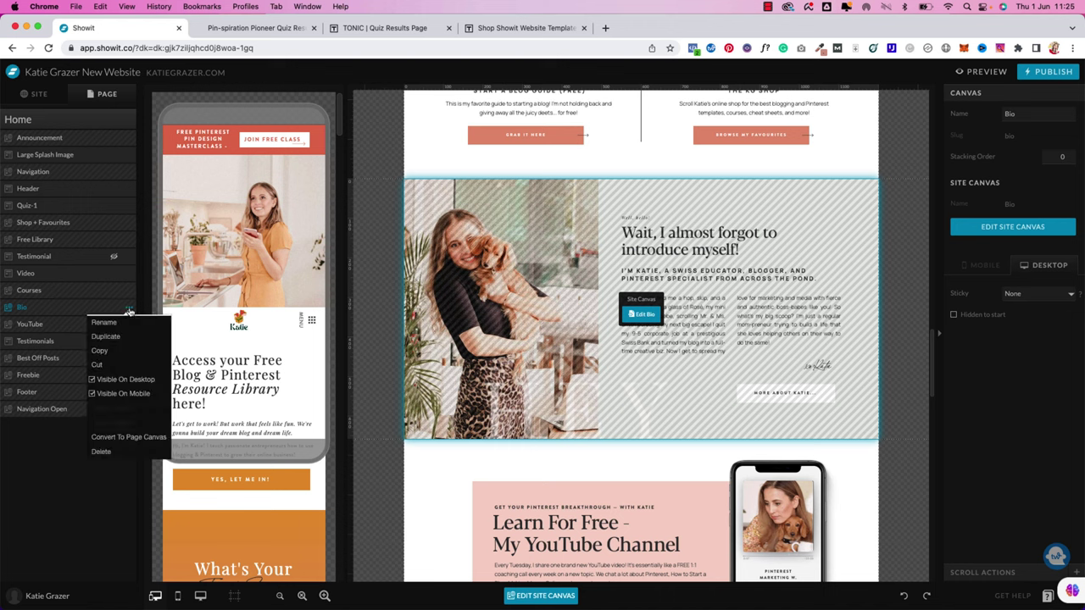
pyautogui.click(100, 350)
# Return to New Page, paste the Bio canvas below the existing canvas and check the layout
pyautogui.click(36, 93)
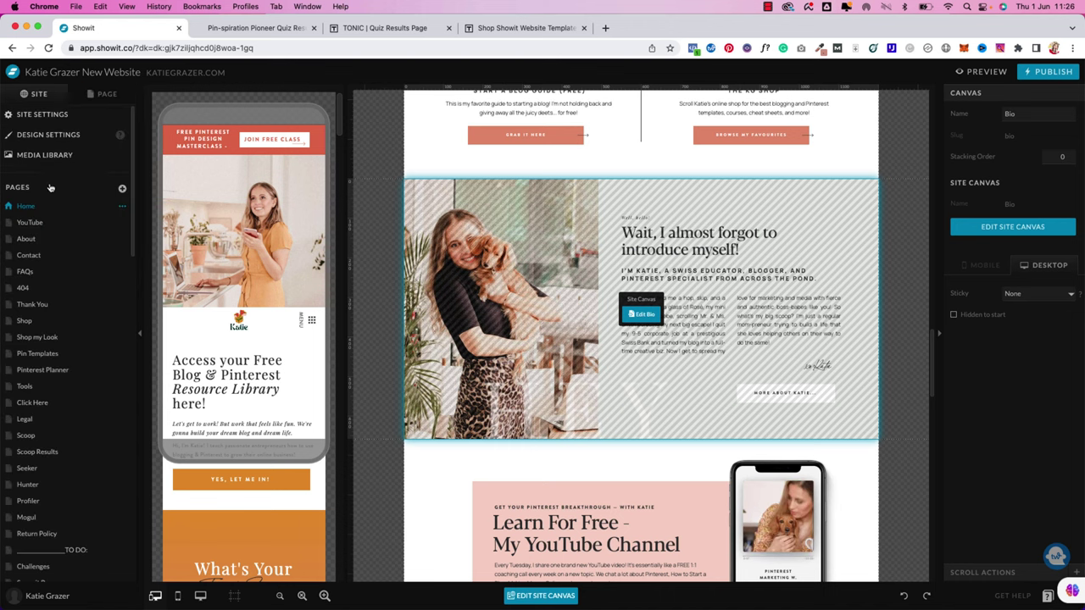
pyautogui.scroll(-10, 49, 333)
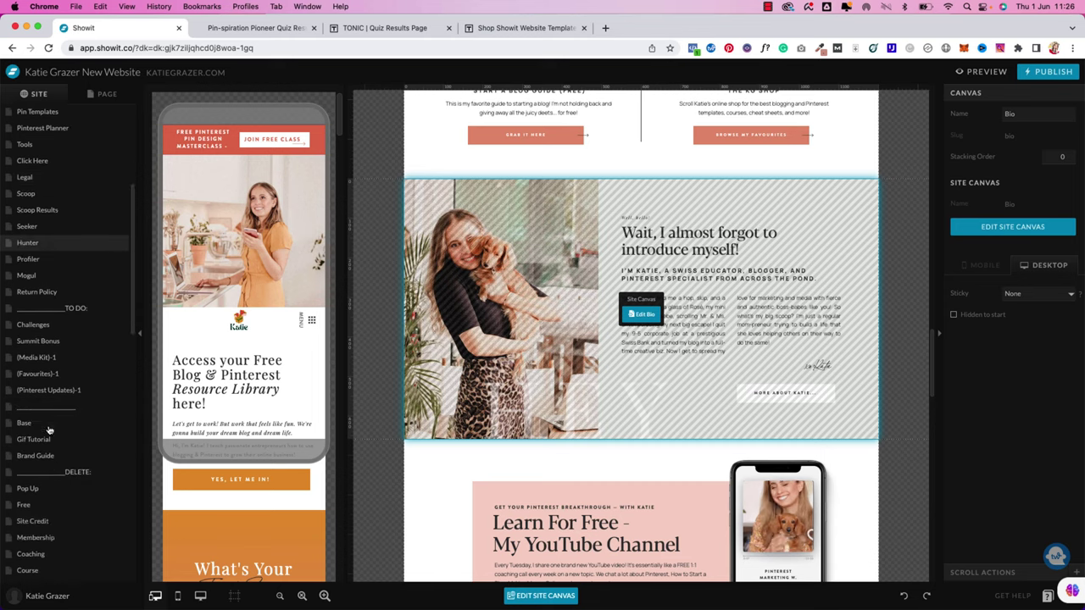
pyautogui.click(34, 468)
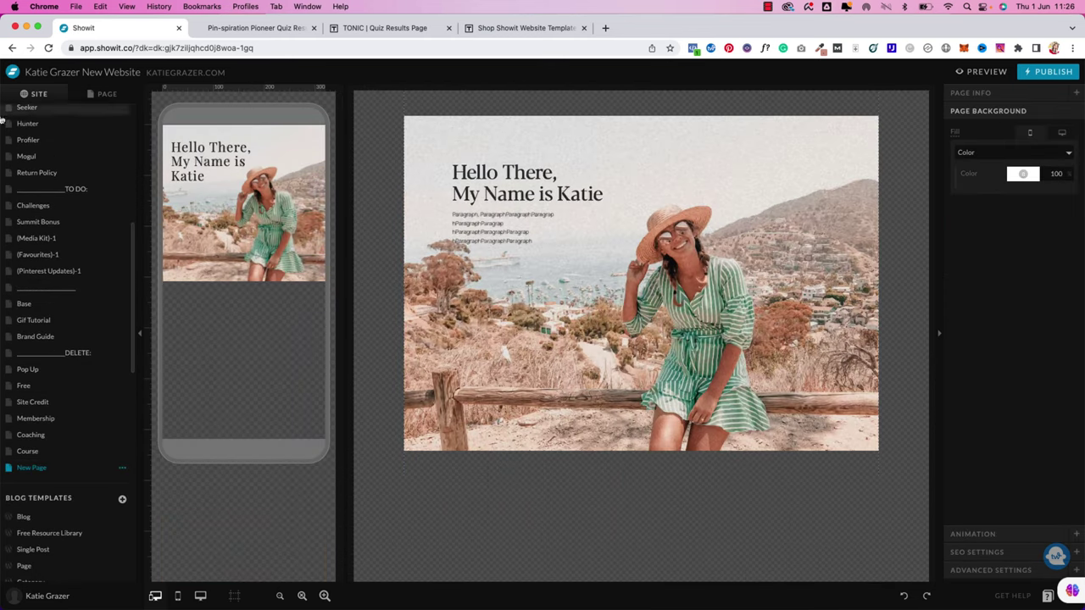
pyautogui.click(97, 95)
pyautogui.click(129, 119)
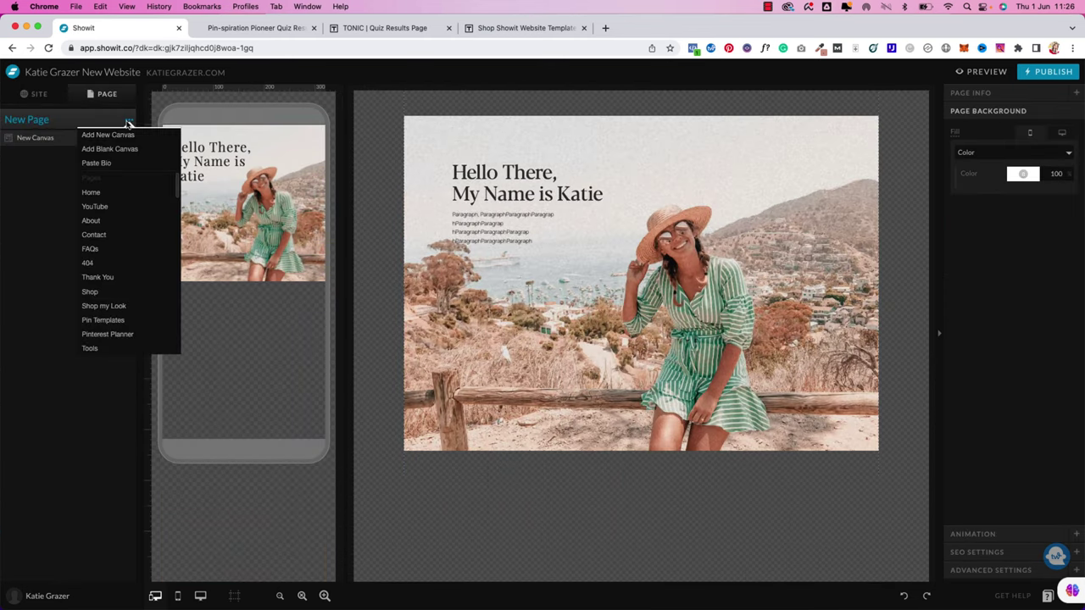
pyautogui.click(118, 160)
pyautogui.scroll(-5, 678, 339)
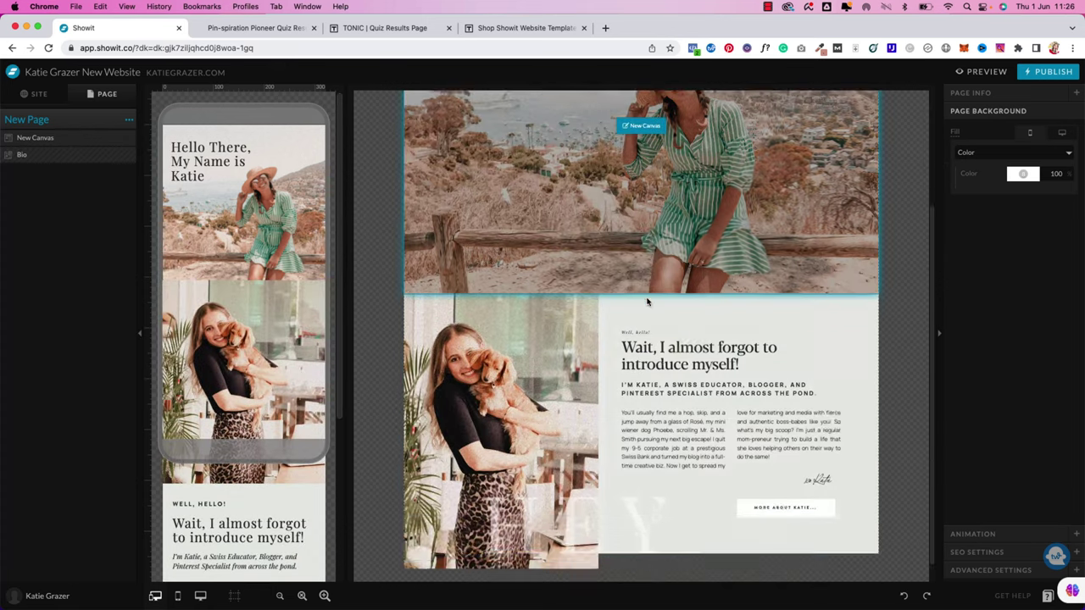
pyautogui.scroll(5, 694, 551)
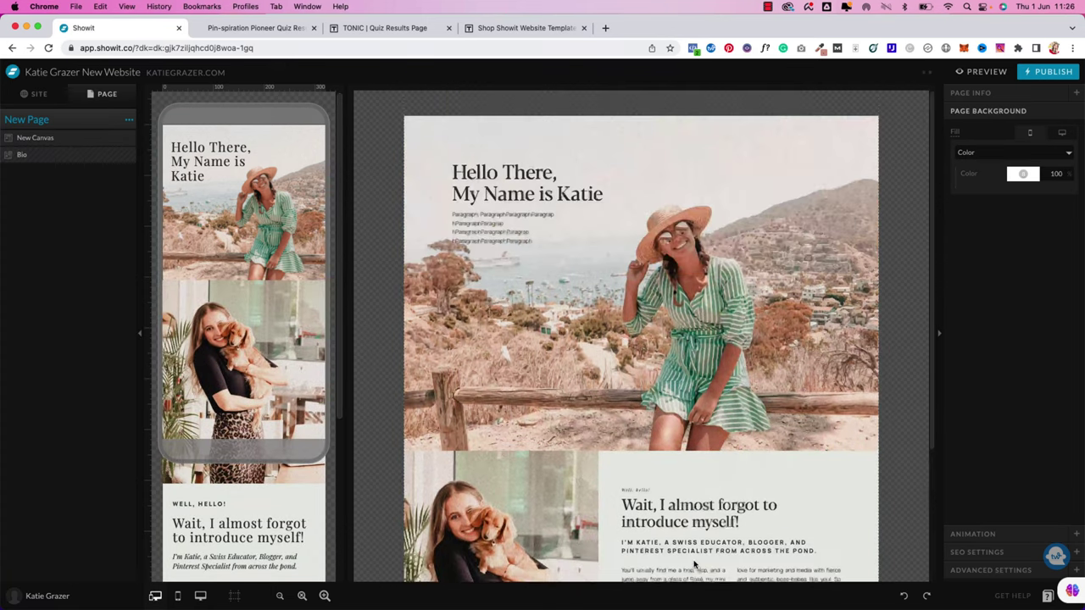
pyautogui.scroll(-4, 647, 299)
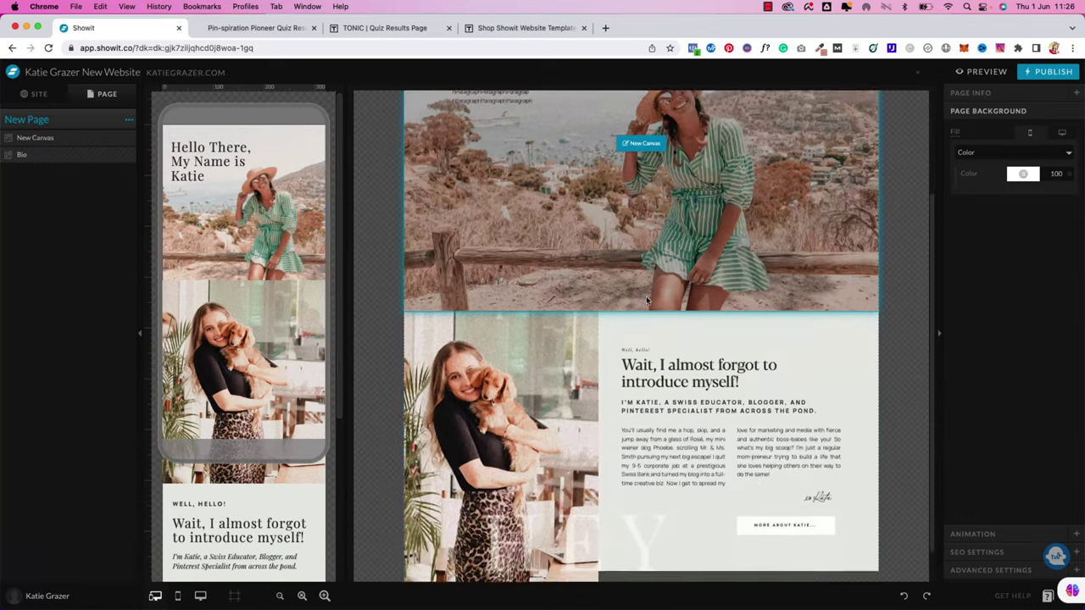
# Open the pasted Bio site canvas, inspect its title and text elements, and return to review the whole page
pyautogui.click(649, 428)
pyautogui.doubleClick(649, 428)
pyautogui.click(753, 190)
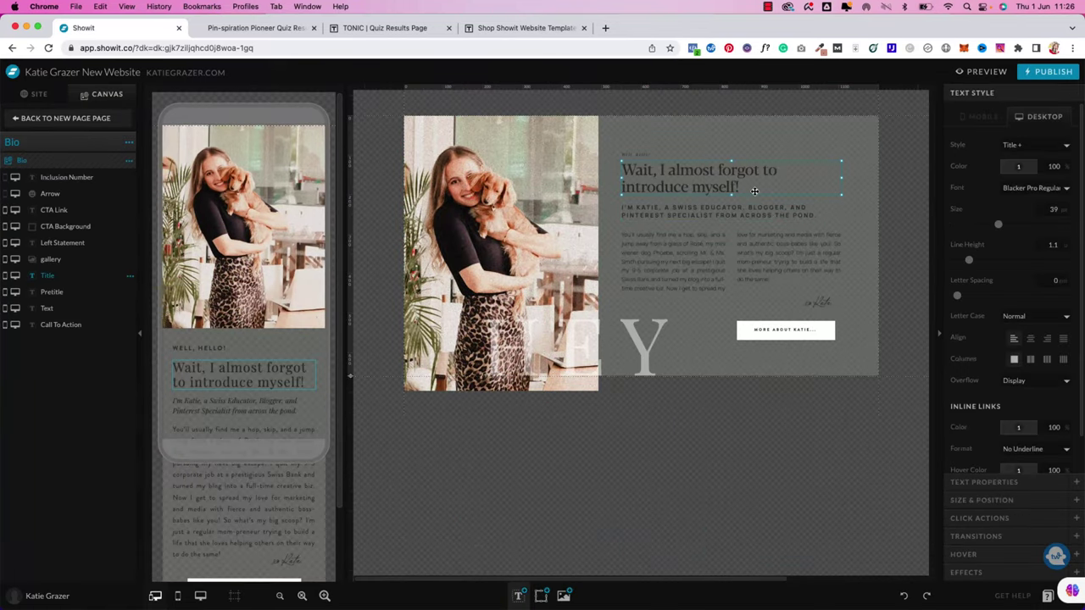
pyautogui.click(751, 210)
pyautogui.click(685, 259)
pyautogui.click(894, 415)
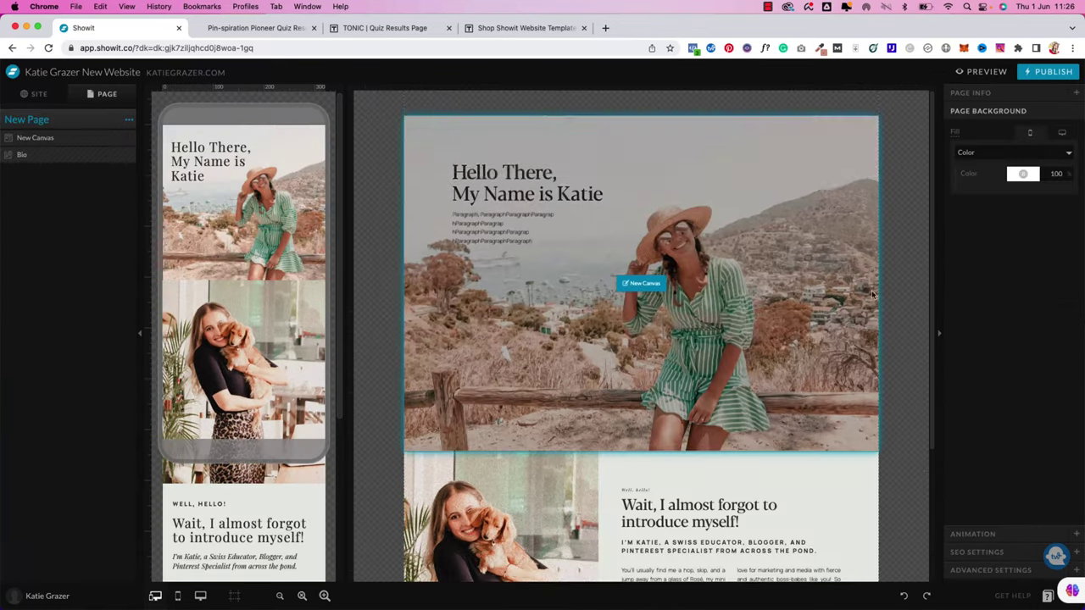
pyautogui.scroll(-3, 894, 414)
pyautogui.scroll(3, 894, 414)
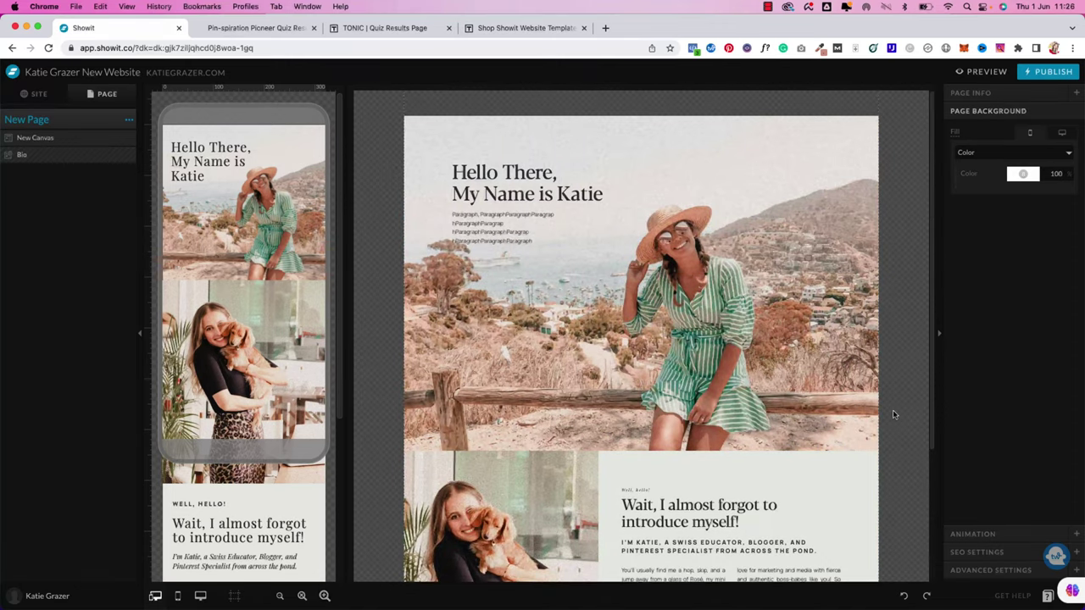
pyautogui.scroll(-3, 893, 415)
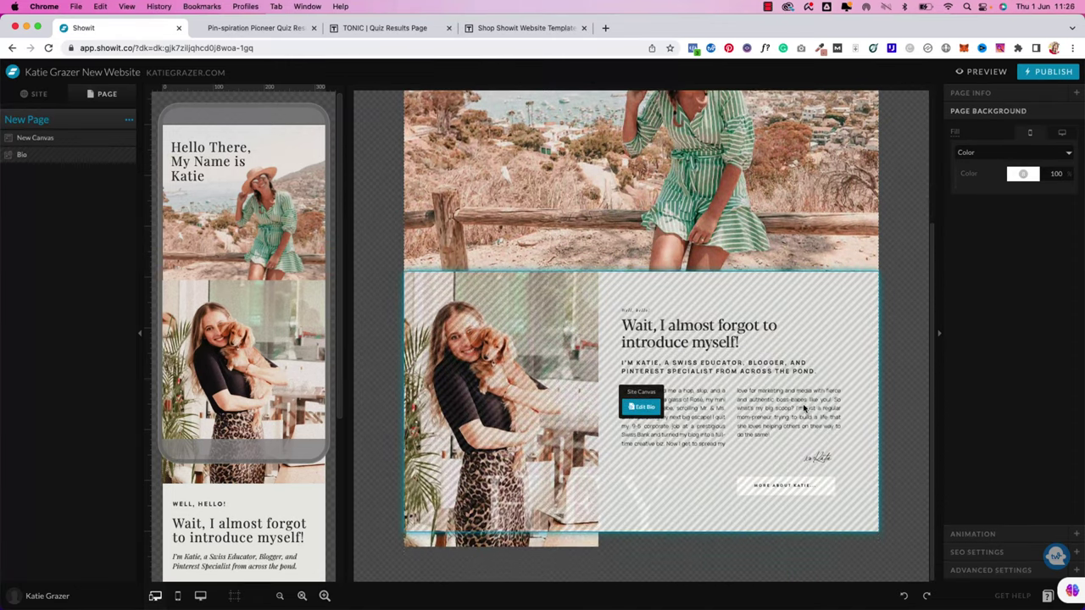
# Move the Bio site canvas above New Canvas in the page's canvas order and check the page layout
pyautogui.scroll(3, 936, 320)
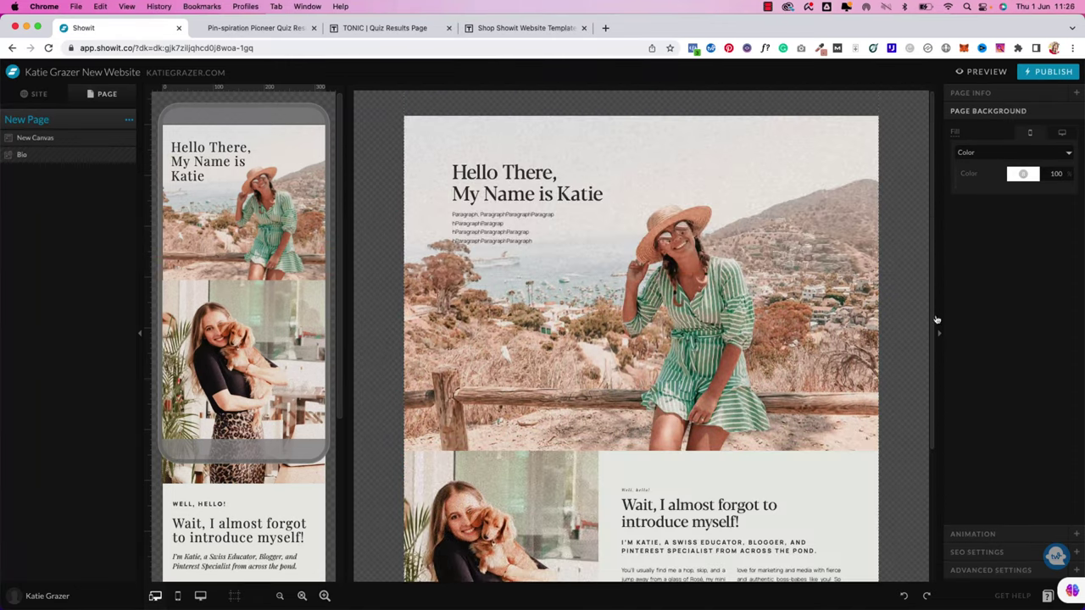
pyautogui.scroll(-3, 900, 330)
pyautogui.click(615, 502)
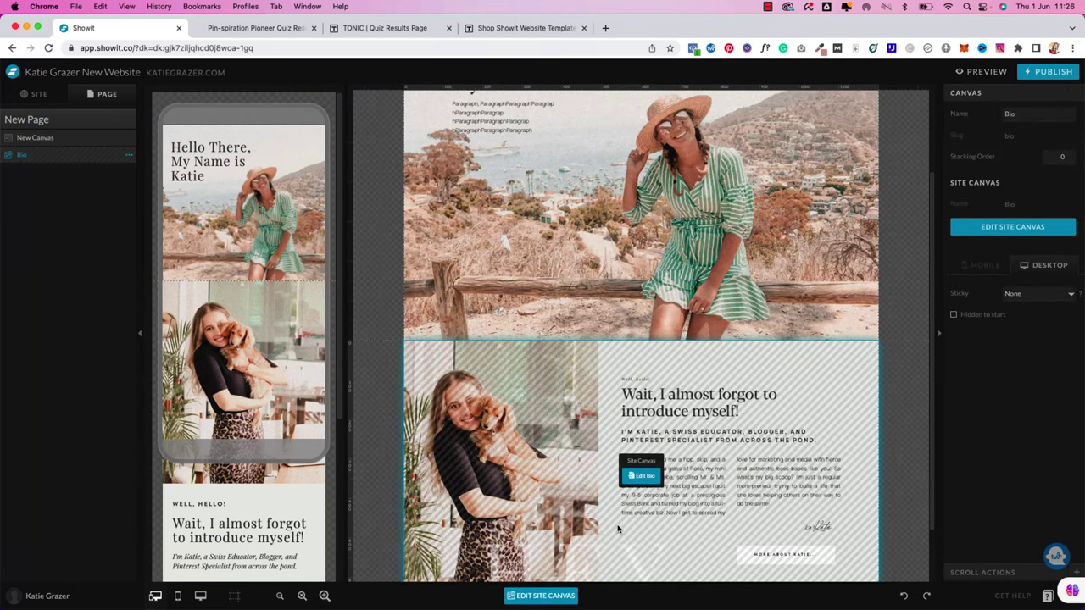
pyautogui.scroll(-1, 544, 471)
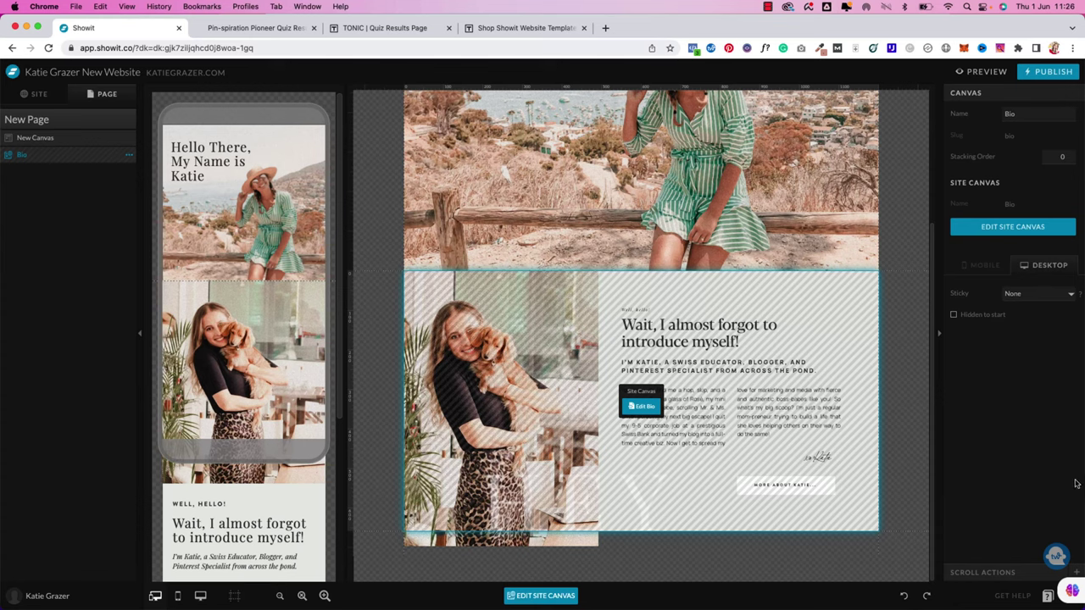
pyautogui.scroll(3, 641, 339)
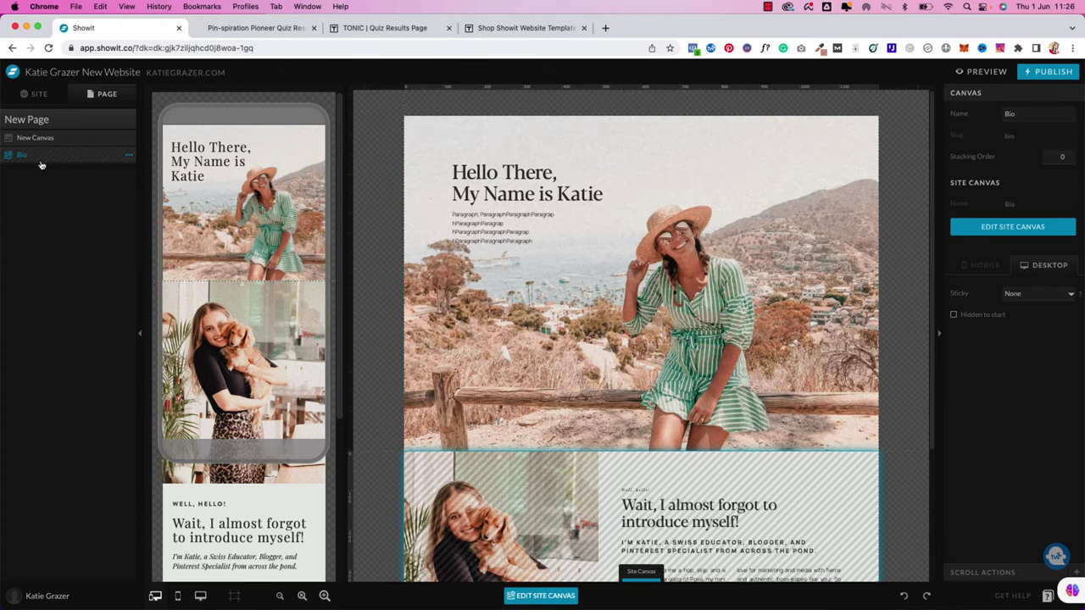
pyautogui.moveTo(36, 161); pyautogui.dragTo(36, 137)
pyautogui.scroll(-3, 603, 170)
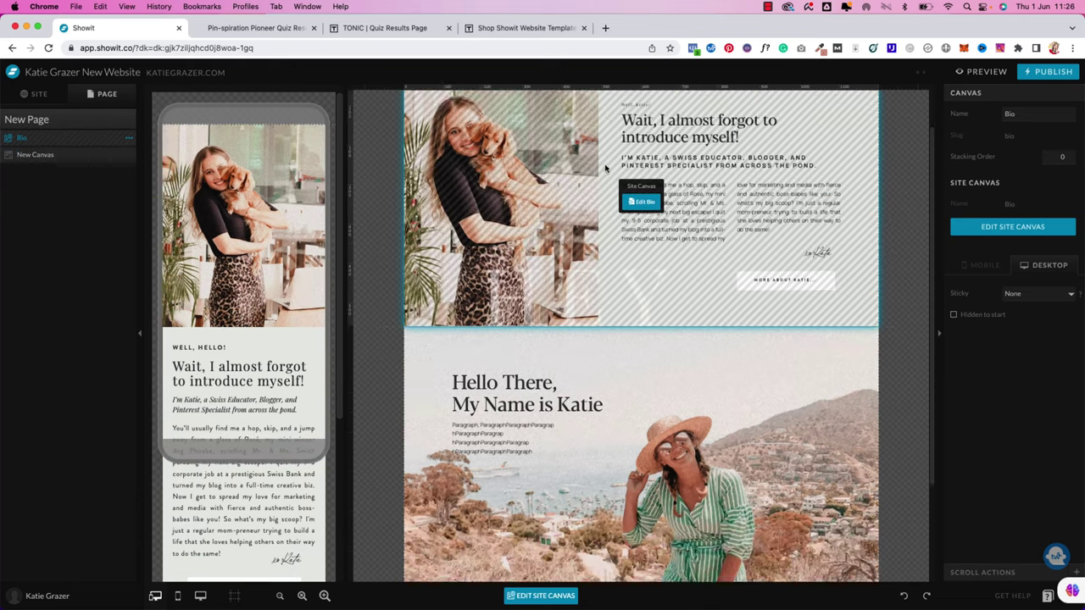
pyautogui.scroll(3, 517, 364)
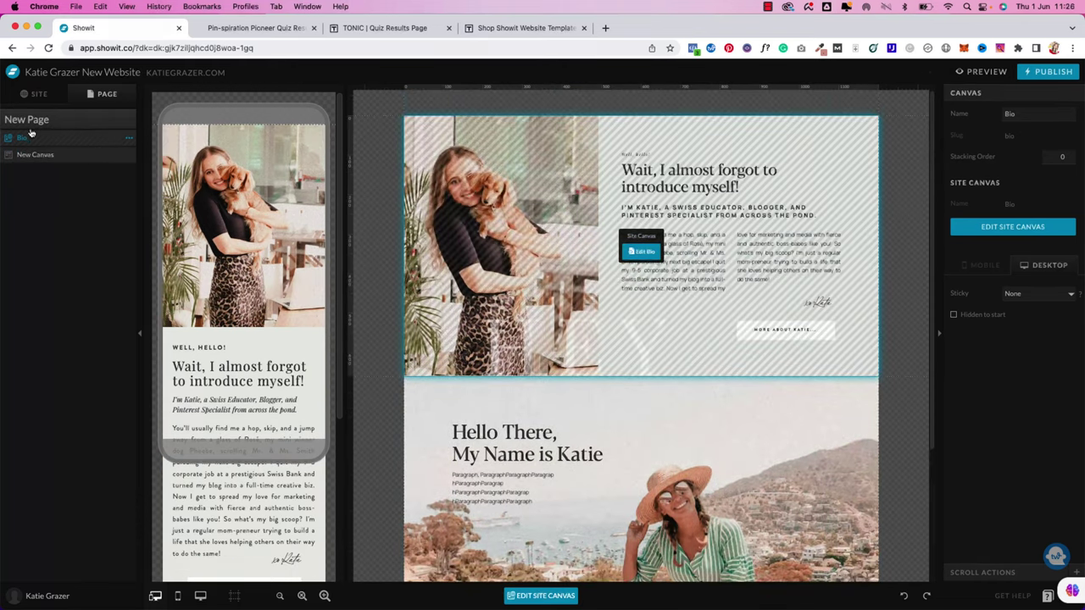
pyautogui.moveTo(34, 161); pyautogui.dragTo(34, 138)
pyautogui.scroll(-3, 660, 245)
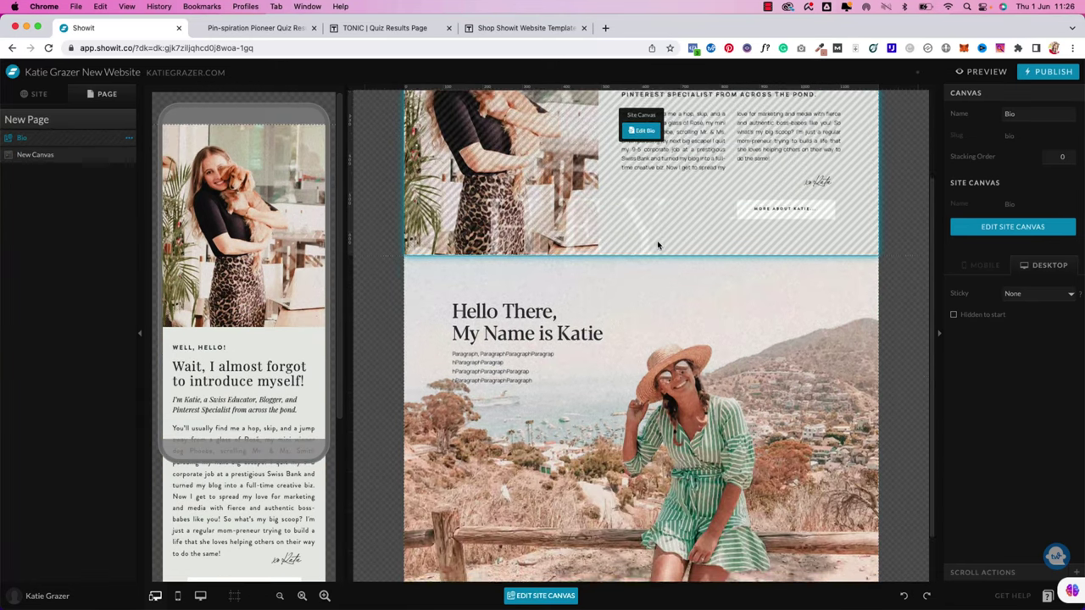
# Add a rectangle to New Canvas and size it as a narrow button shape directly beneath the paragraph, aligned with the text
pyautogui.moveTo(543, 596)
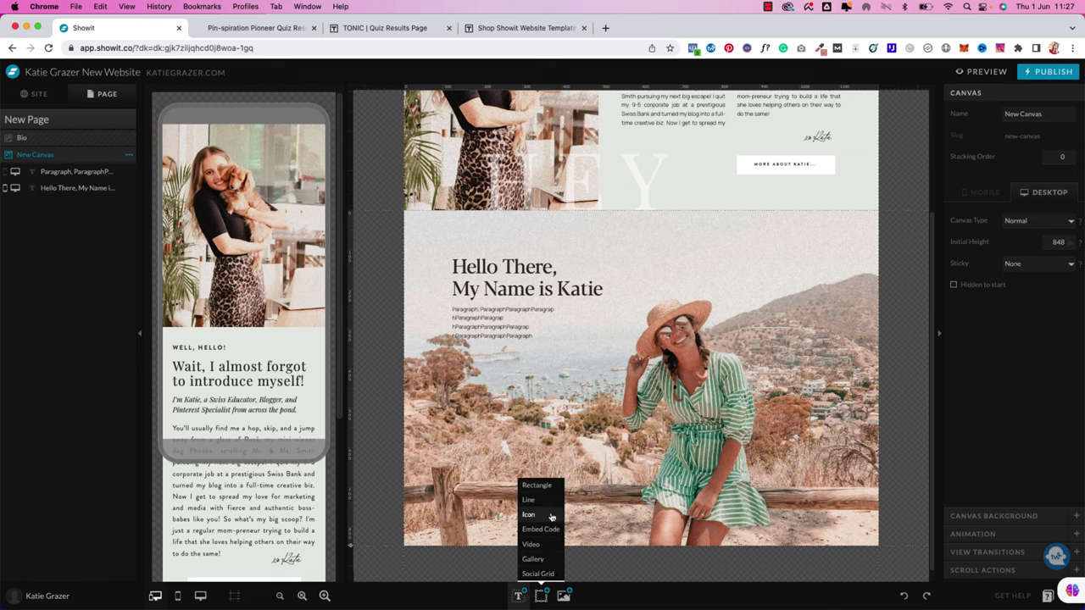
pyautogui.click(536, 485)
pyautogui.moveTo(663, 379); pyautogui.dragTo(567, 417)
pyautogui.moveTo(547, 484); pyautogui.dragTo(547, 390)
pyautogui.moveTo(642, 368); pyautogui.dragTo(570, 369)
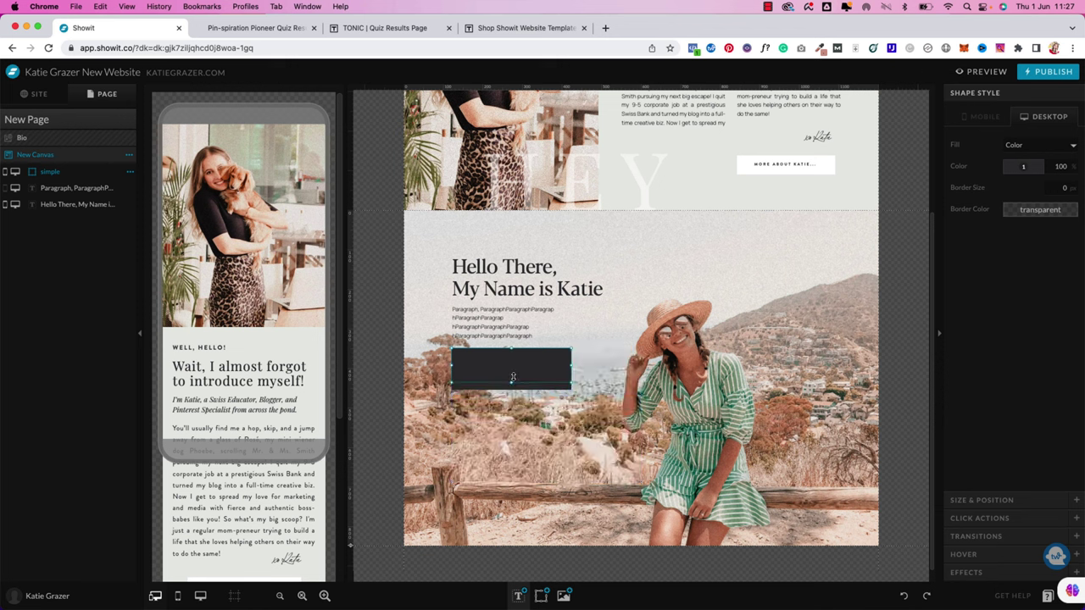
pyautogui.moveTo(512, 391)
pyautogui.mouseDown()
pyautogui.moveTo(513, 363)
pyautogui.moveTo(513, 372)
pyautogui.mouseUp()
# Fill the rectangle with orange palette colour 3 and deselect it
pyautogui.click(1017, 166)
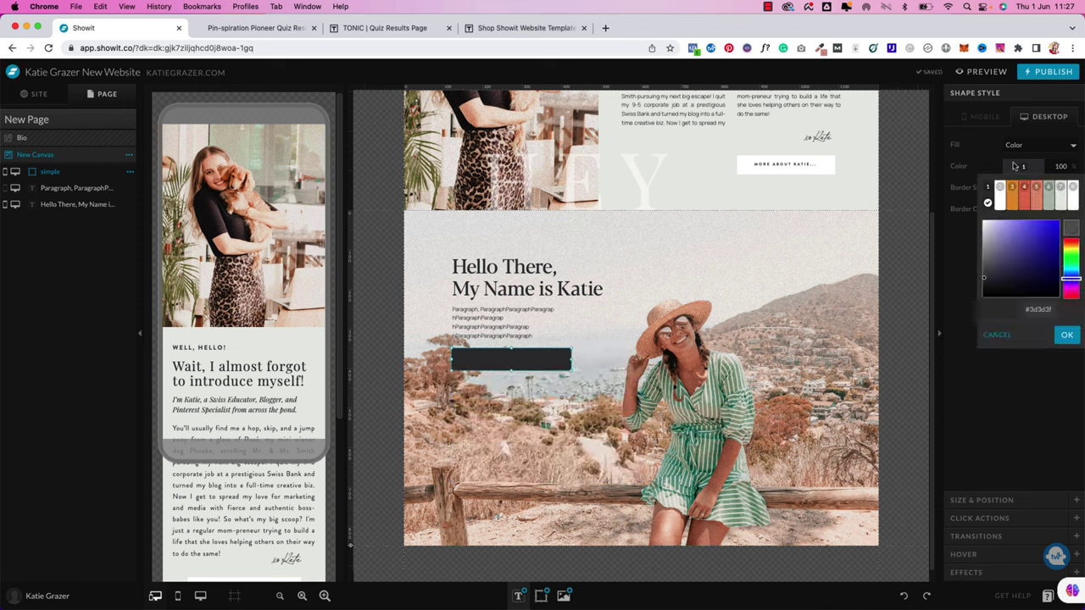
pyautogui.click(1010, 209)
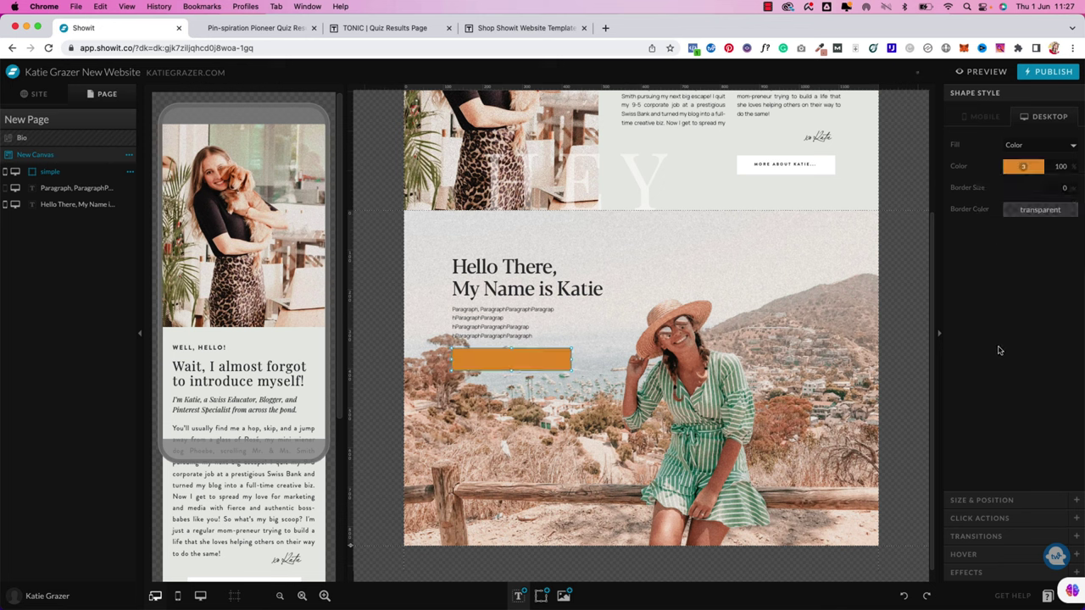
pyautogui.click(719, 390)
# Add a subheading reading "CLICK HERE" to New Canvas and centre it on the orange rectangle
pyautogui.click(518, 596)
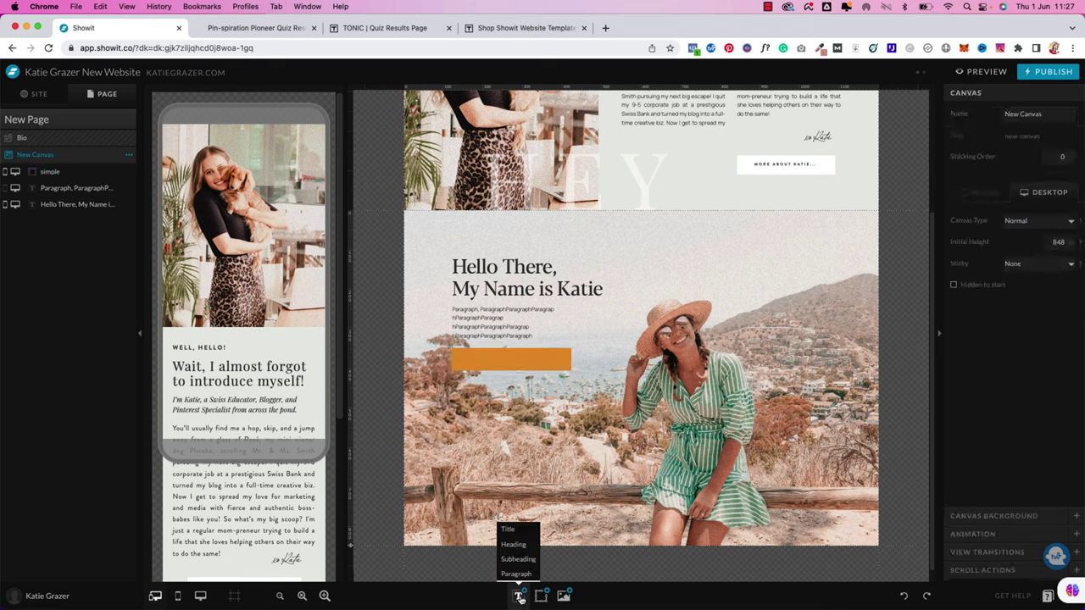
pyautogui.click(519, 534)
pyautogui.click(518, 595)
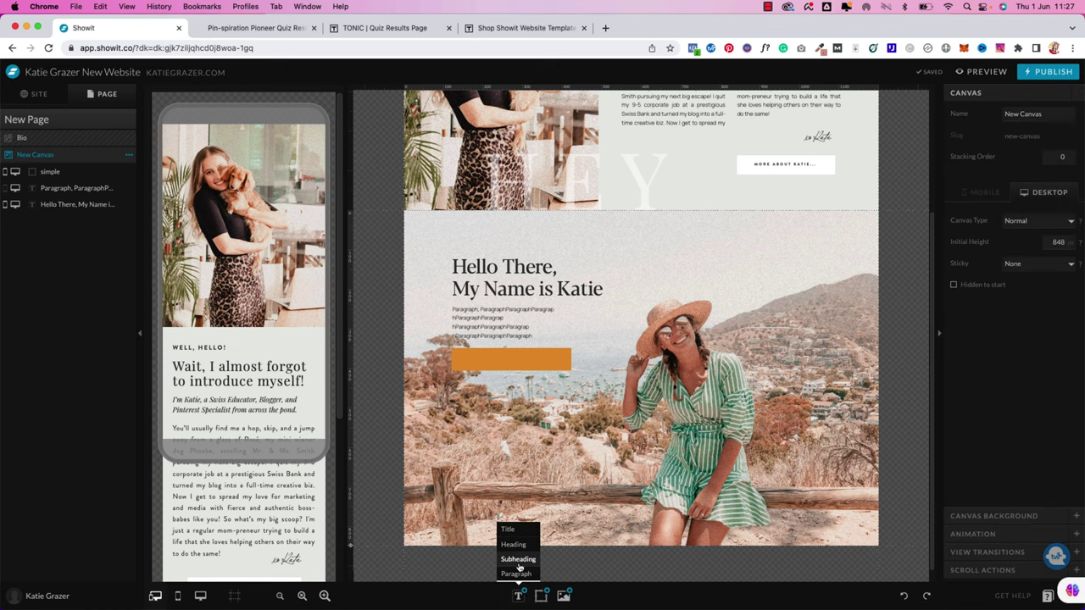
pyautogui.click(519, 574)
pyautogui.doubleClick(646, 382)
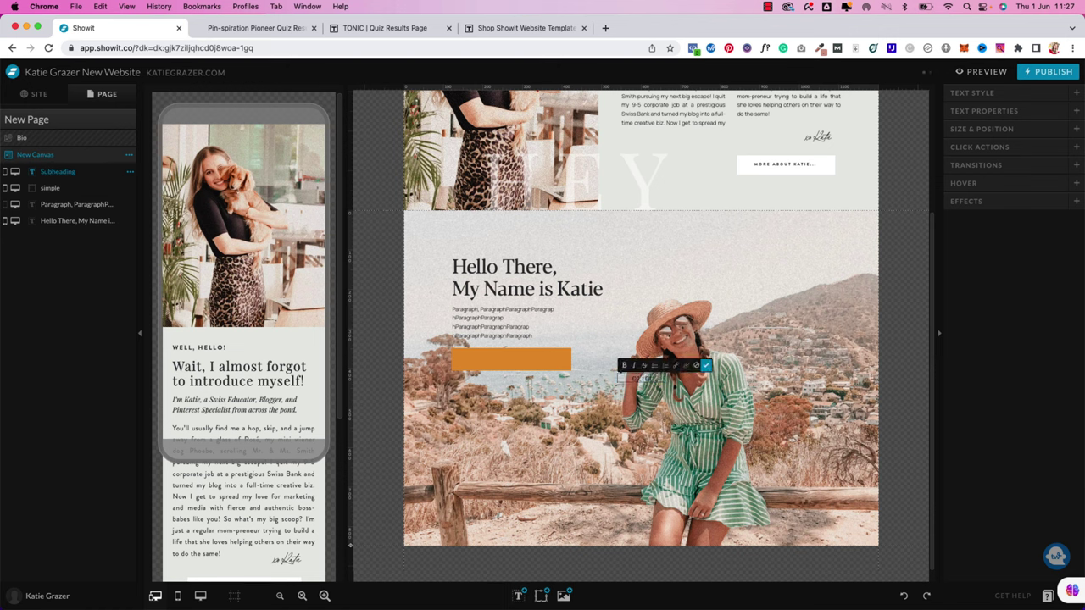
pyautogui.write('CLICK HERE')
pyautogui.press('Escape')
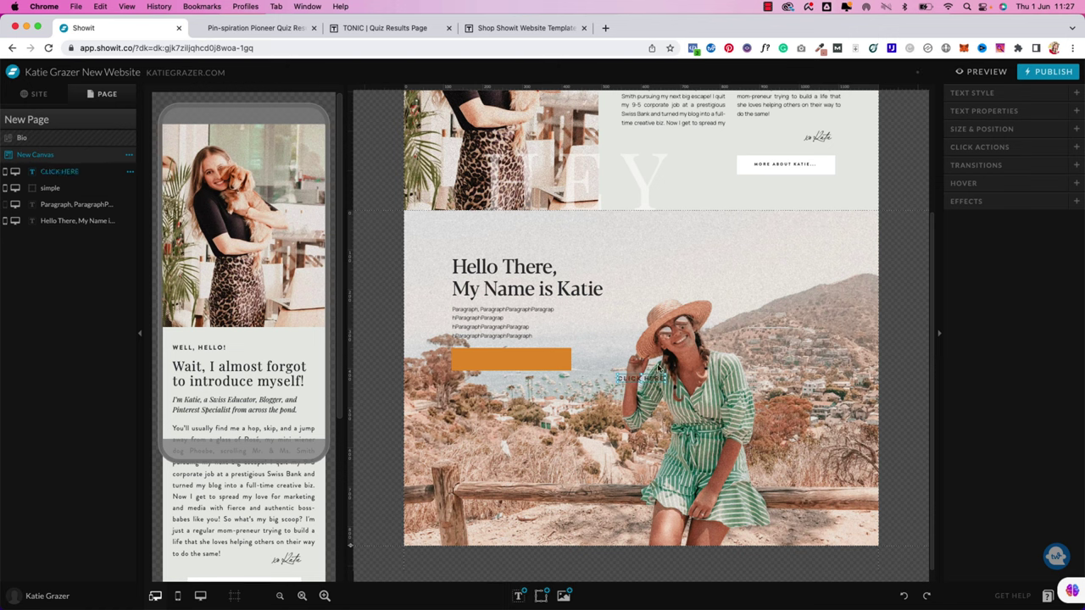
pyautogui.moveTo(648, 378); pyautogui.dragTo(512, 351)
# Set the orange rectangle's click link type to URL, and check the link settings of the CLICK HERE text
pyautogui.click(556, 363)
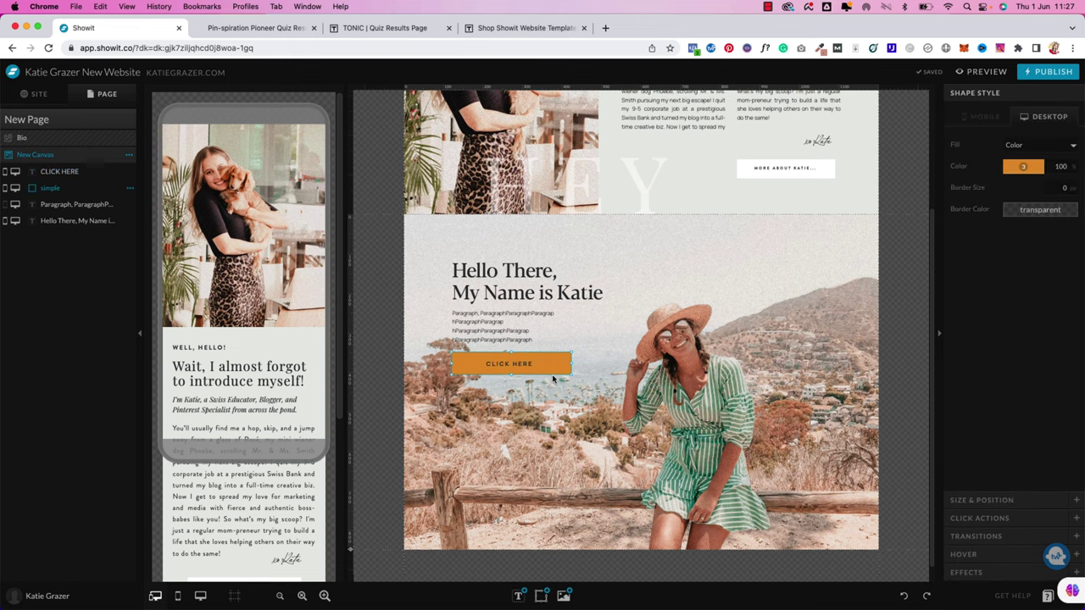
pyautogui.click(968, 517)
pyautogui.click(1024, 183)
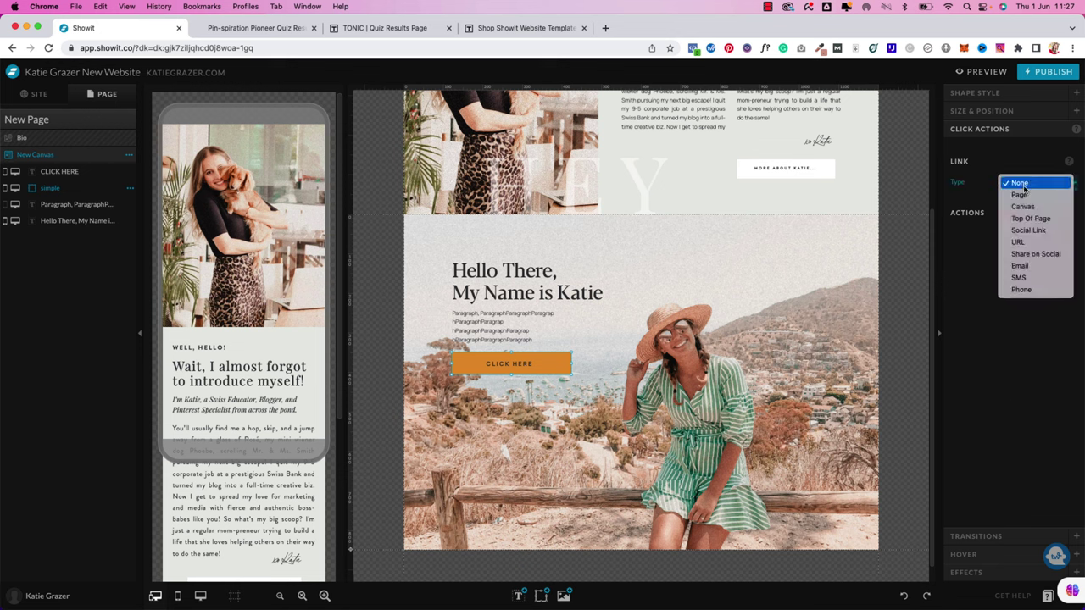
pyautogui.click(1018, 242)
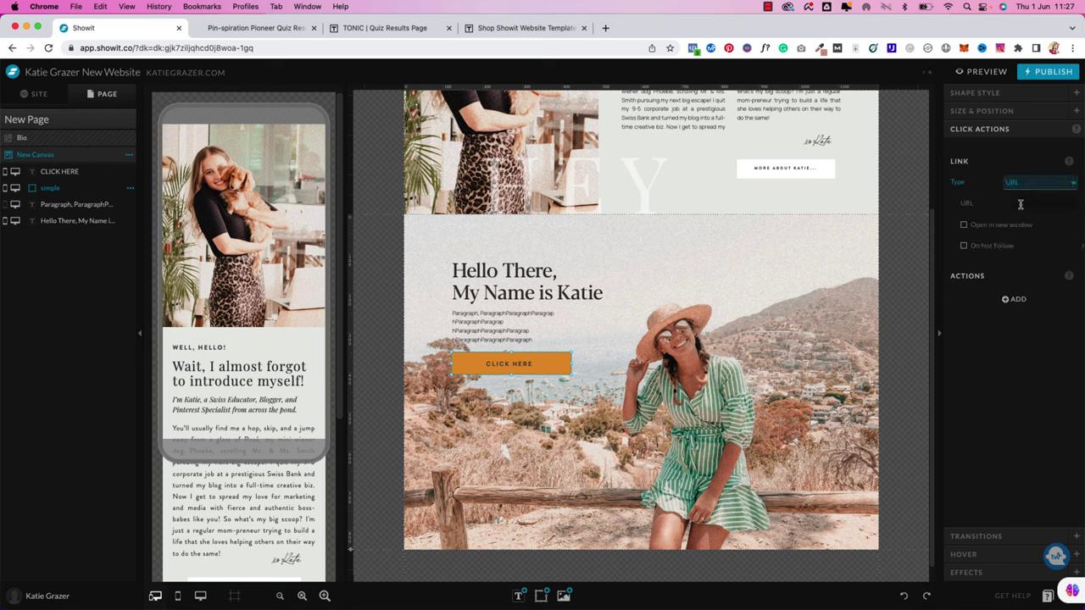
pyautogui.click(1020, 205)
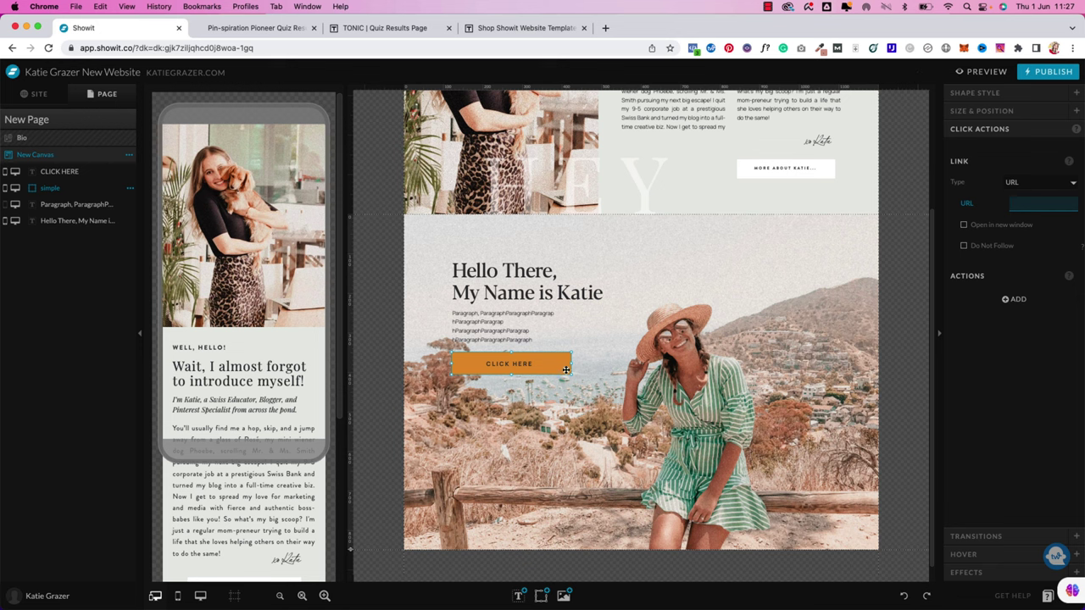
pyautogui.click(508, 365)
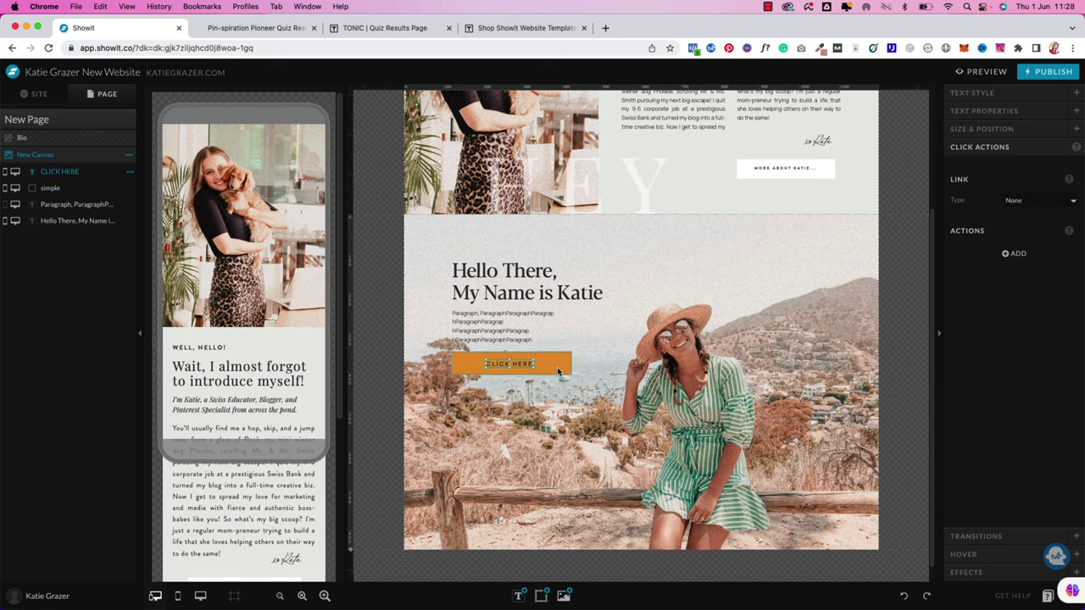
pyautogui.click(667, 433)
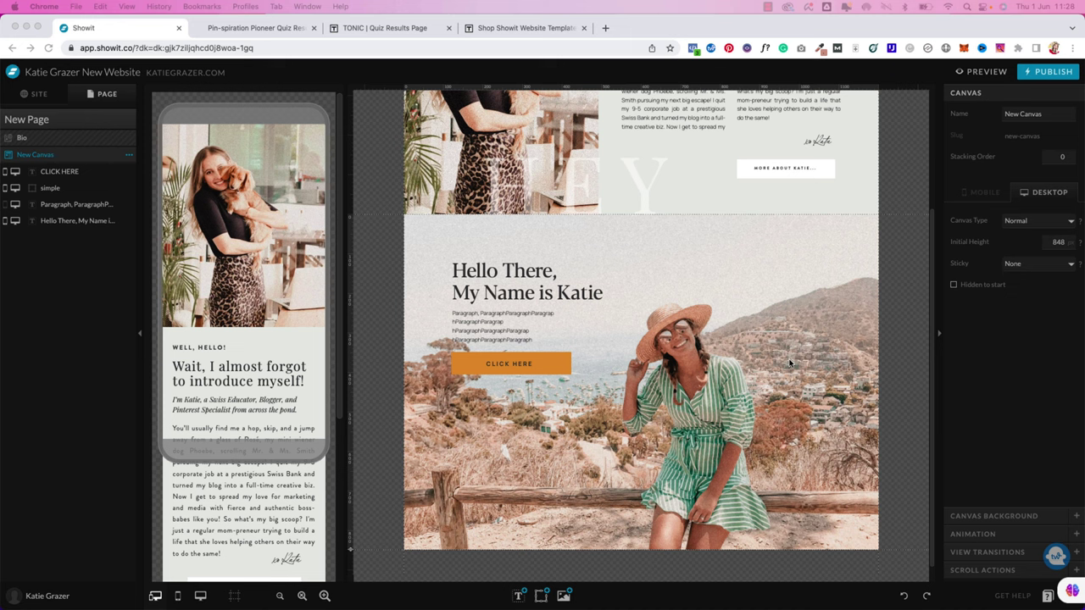
# Add a blank canvas at the end of New Page, increase its height to 516 px and review the page
pyautogui.click(104, 119)
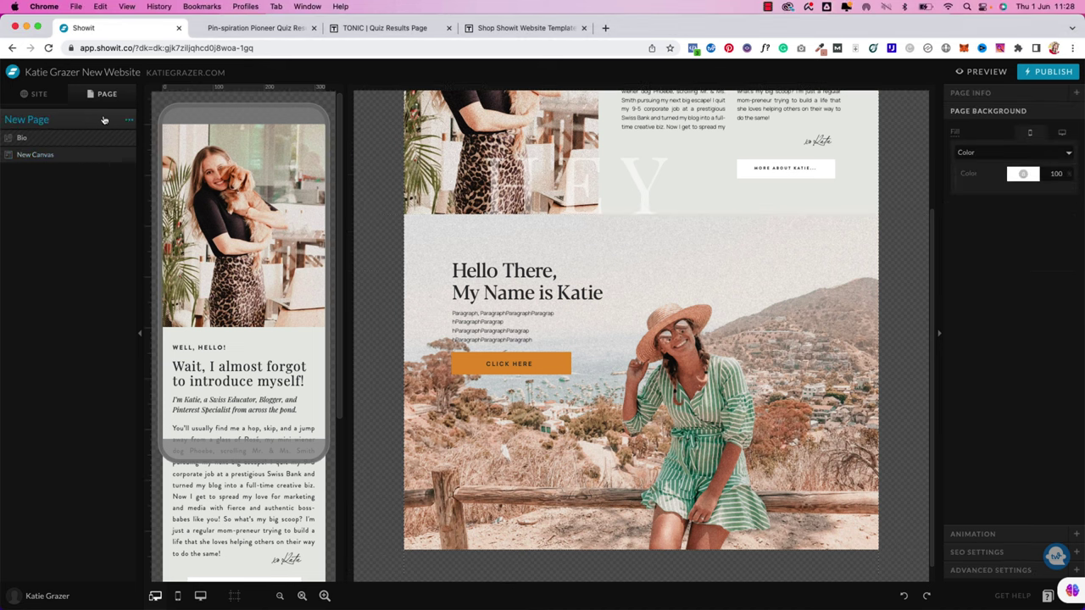
pyautogui.click(128, 122)
pyautogui.click(102, 133)
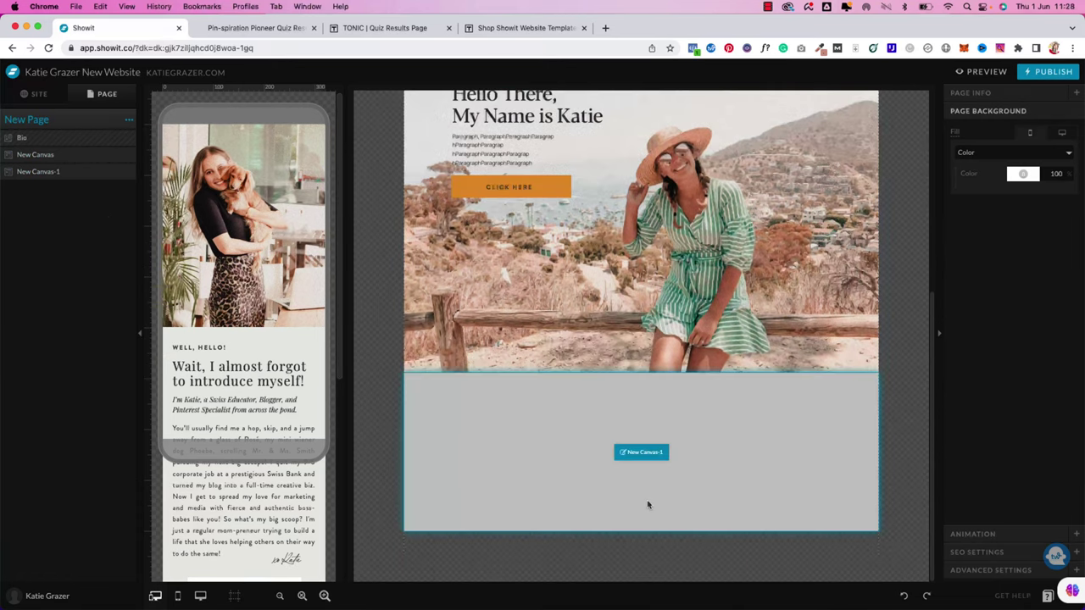
pyautogui.click(647, 505)
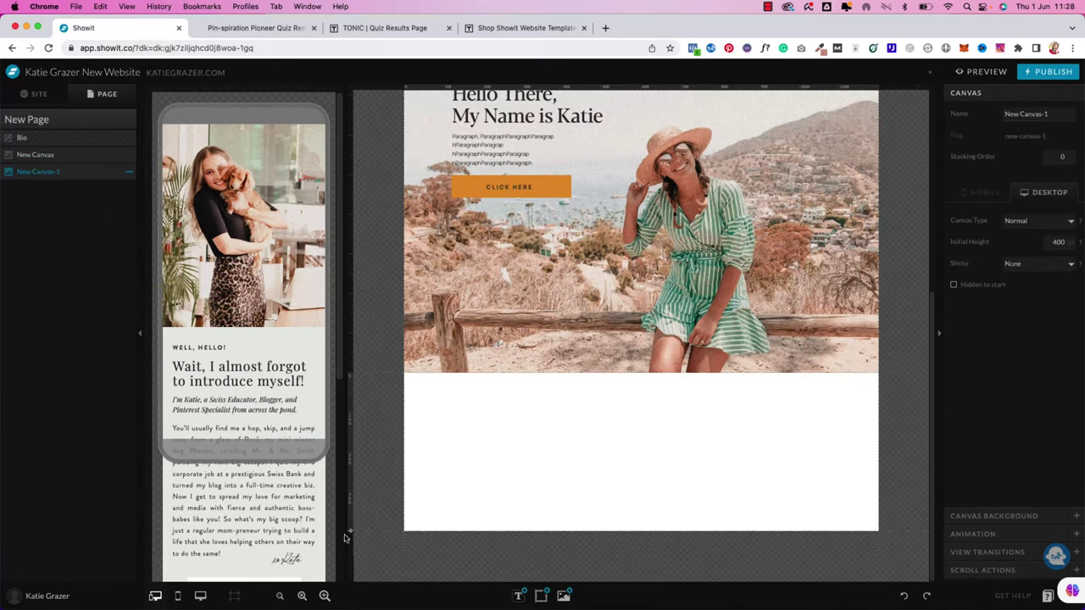
pyautogui.moveTo(350, 532); pyautogui.dragTo(351, 578)
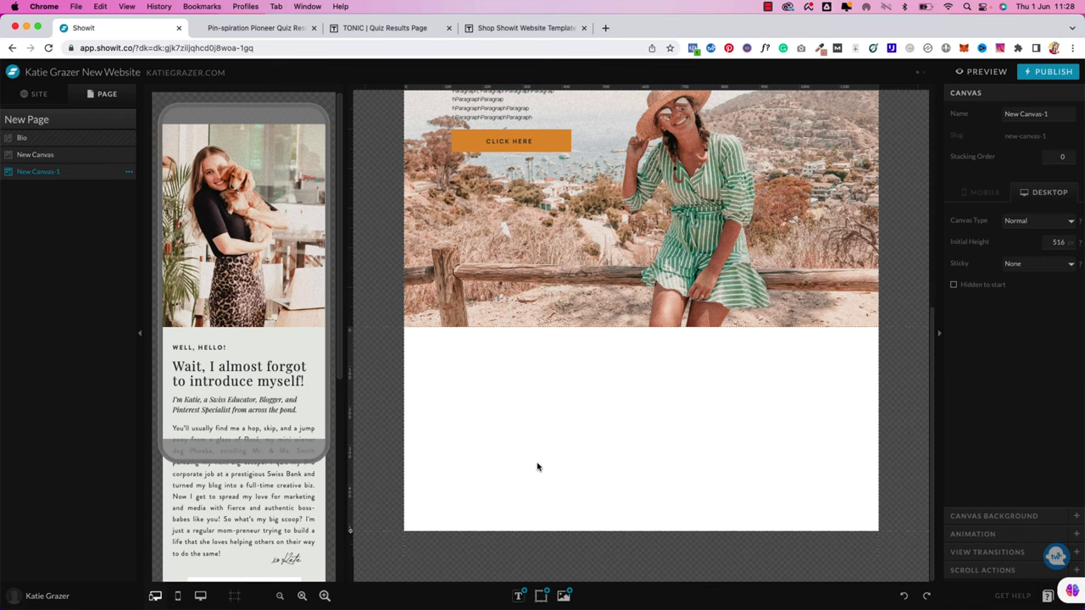
pyautogui.scroll(5, 536, 465)
pyautogui.scroll(-5, 537, 464)
pyautogui.scroll(2, 544, 472)
pyautogui.scroll(10, 702, 380)
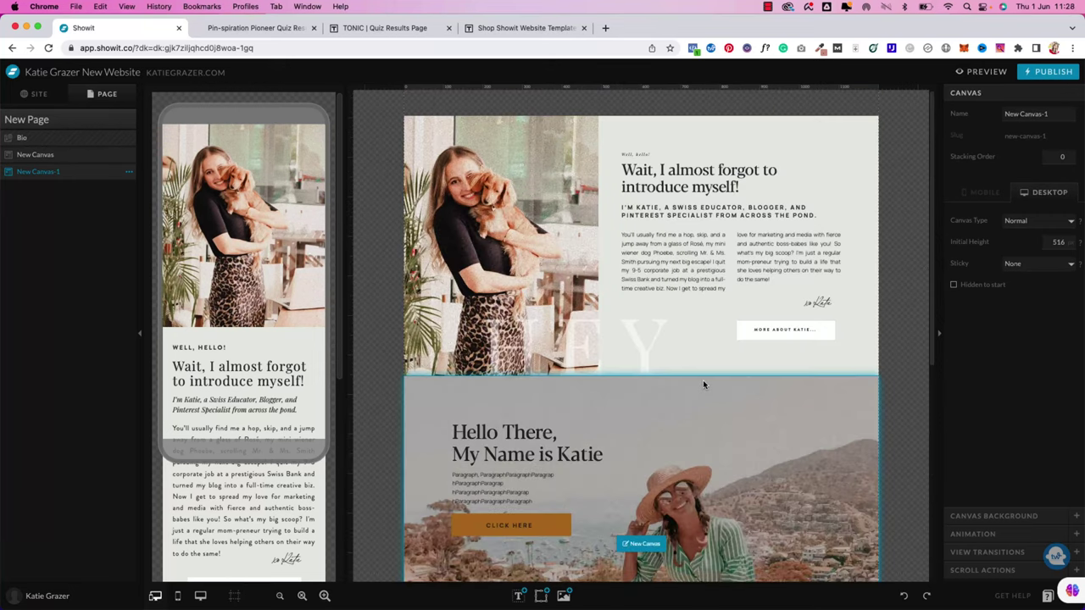
# Examine the site's design settings for the colour palette, type styles and fonts, and close them without changes
pyautogui.click(37, 94)
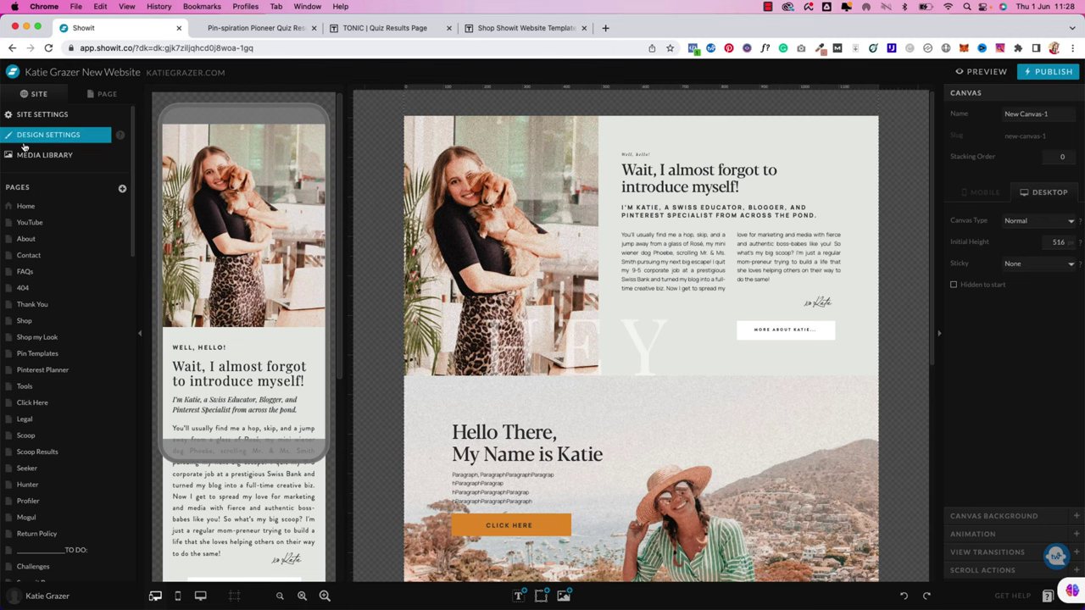
pyautogui.click(71, 139)
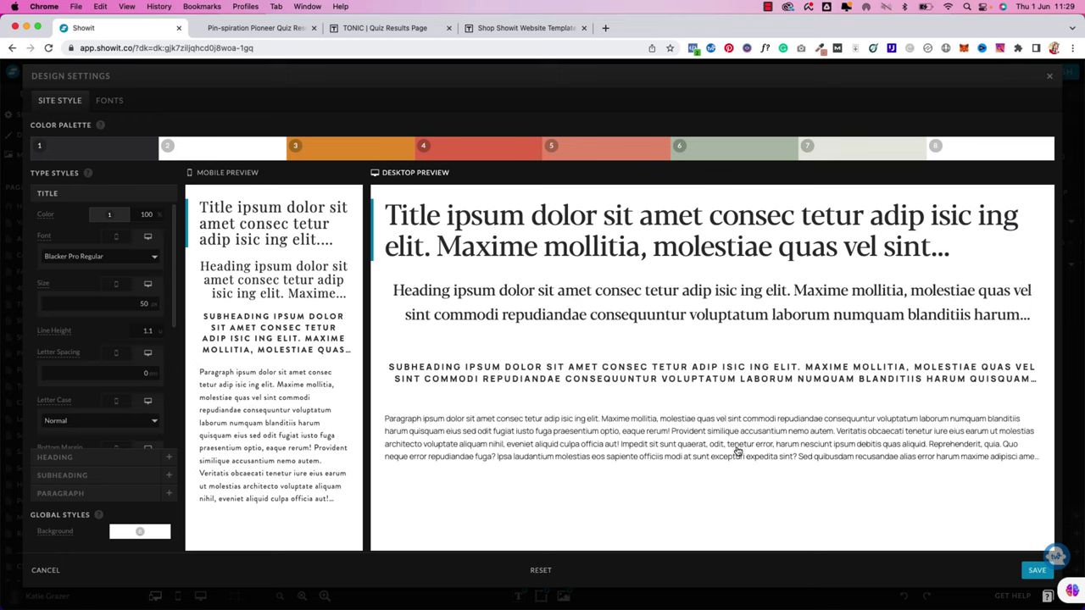
pyautogui.click(116, 107)
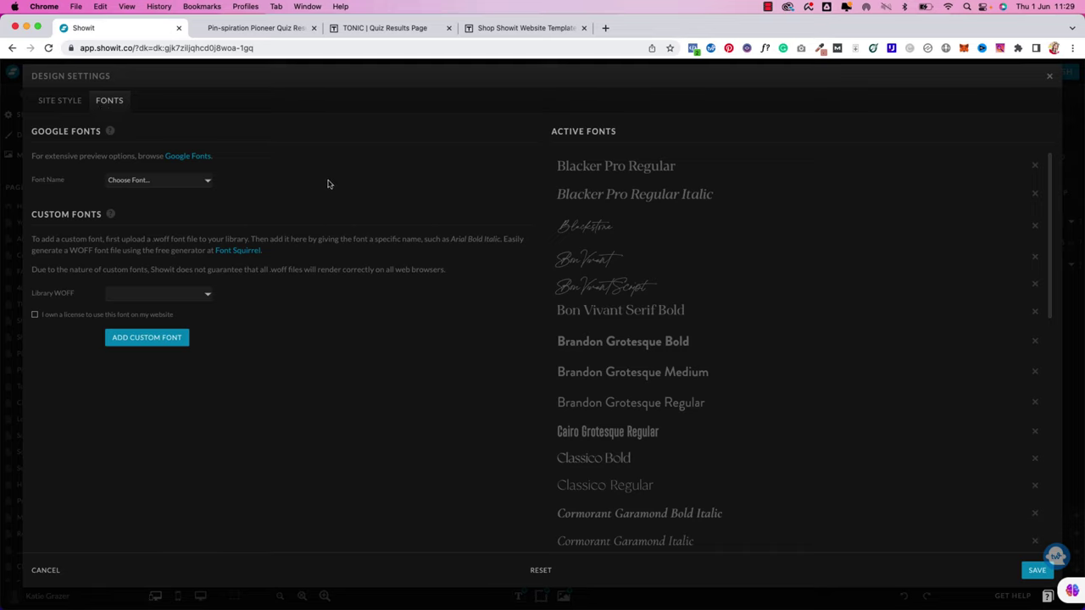
pyautogui.press('Escape')
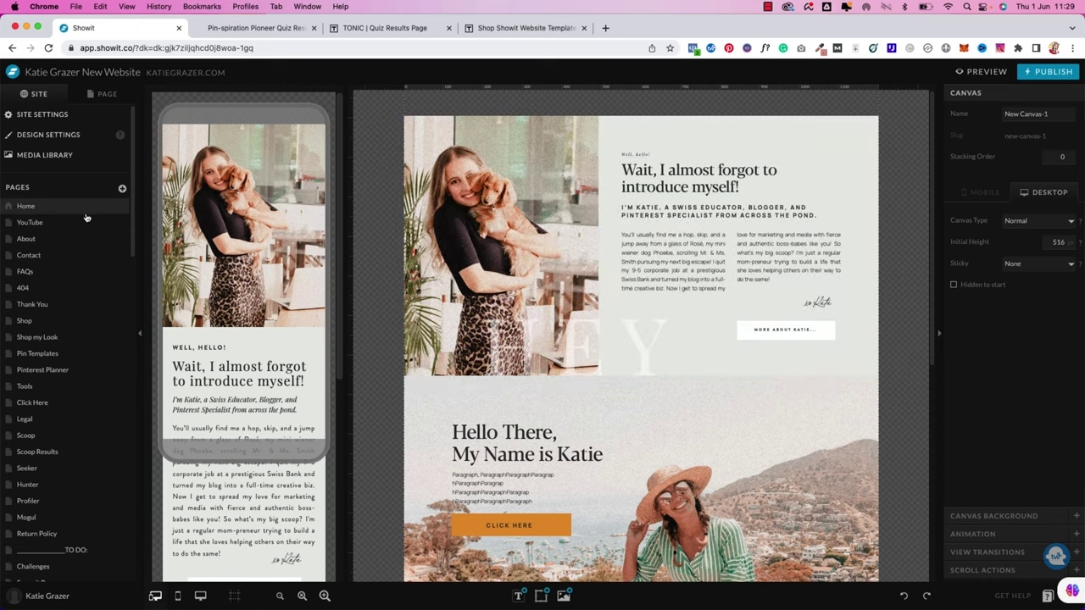
# Open the Blog and Single Post blog templates and look through the Single Post layout
pyautogui.scroll(-15, 86, 218)
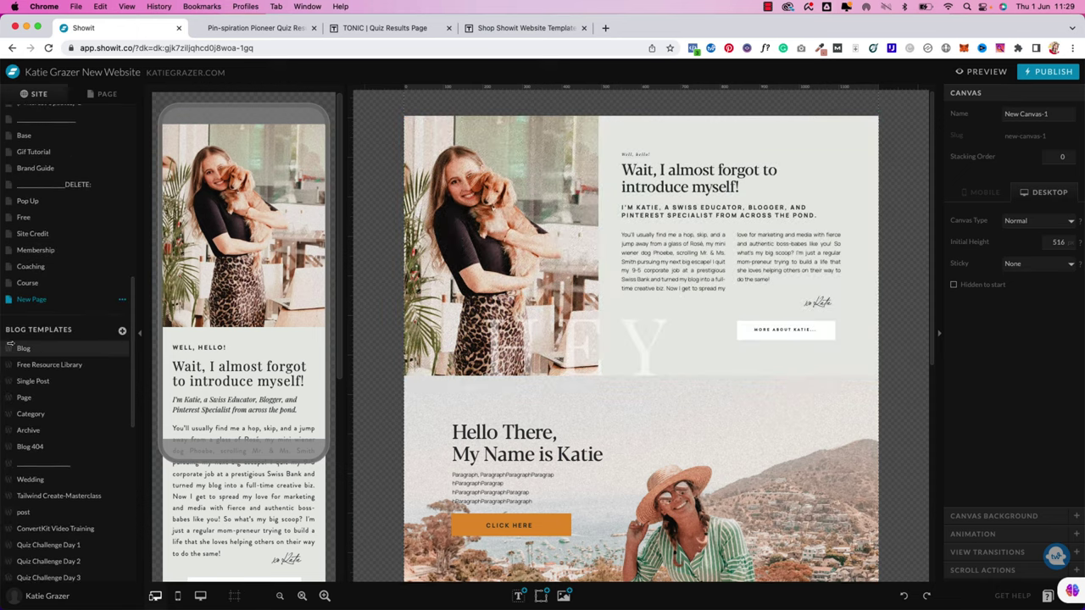
pyautogui.click(25, 350)
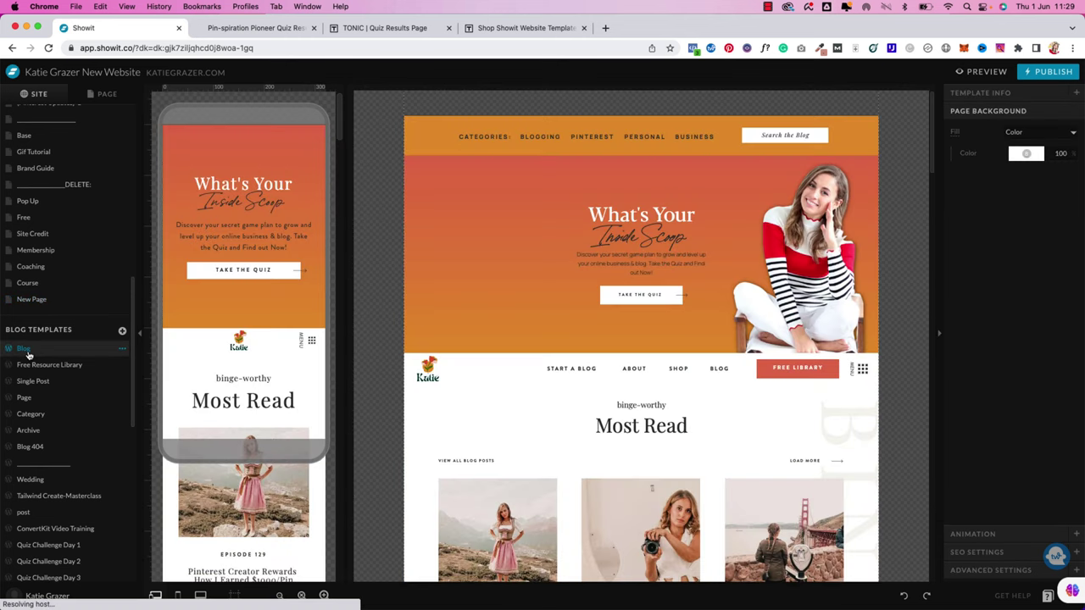
pyautogui.click(32, 381)
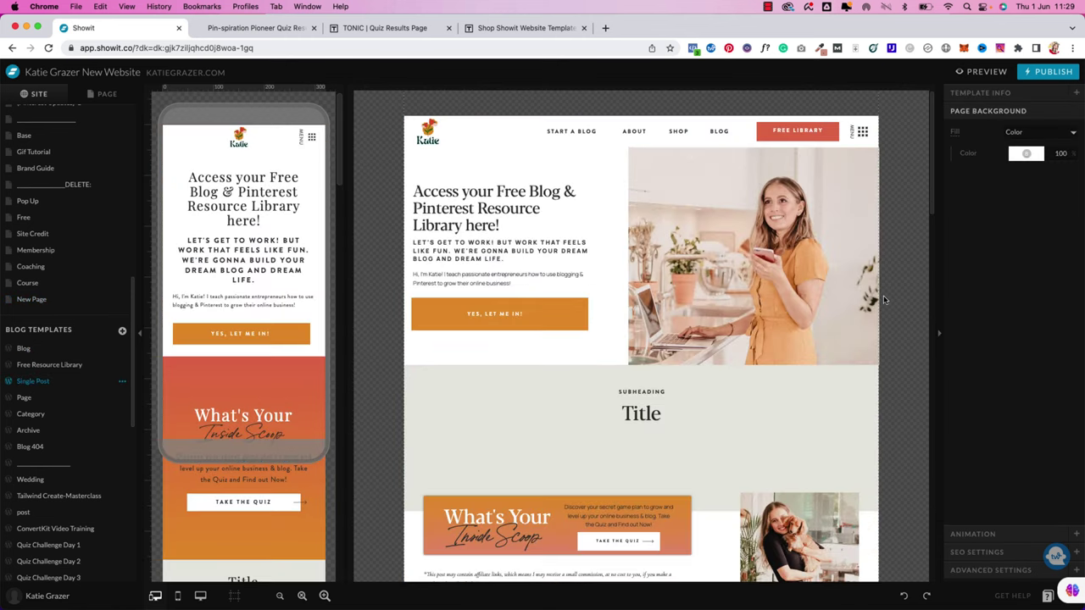
pyautogui.scroll(-3, 883, 300)
pyautogui.scroll(-5, 883, 300)
pyautogui.scroll(8, 879, 387)
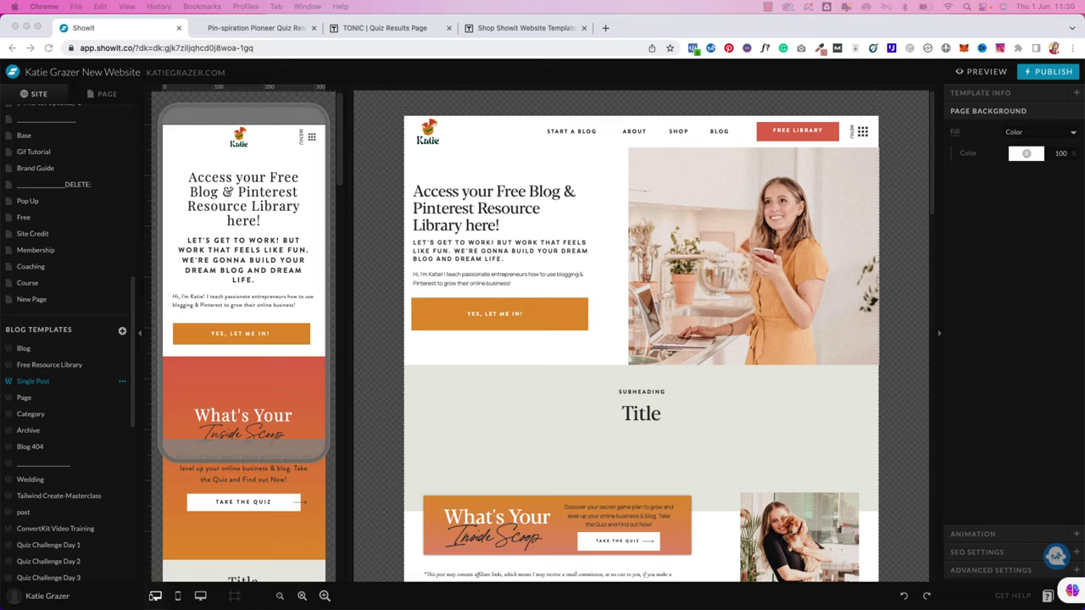
# In a new browser tab, open the blog's WordPress dashboard and edit the post "10 Most Profitable Blog Niche Ideas of 2022 (4-Step Niche Formula)"
pyautogui.click(605, 28)
pyautogui.write('katie')
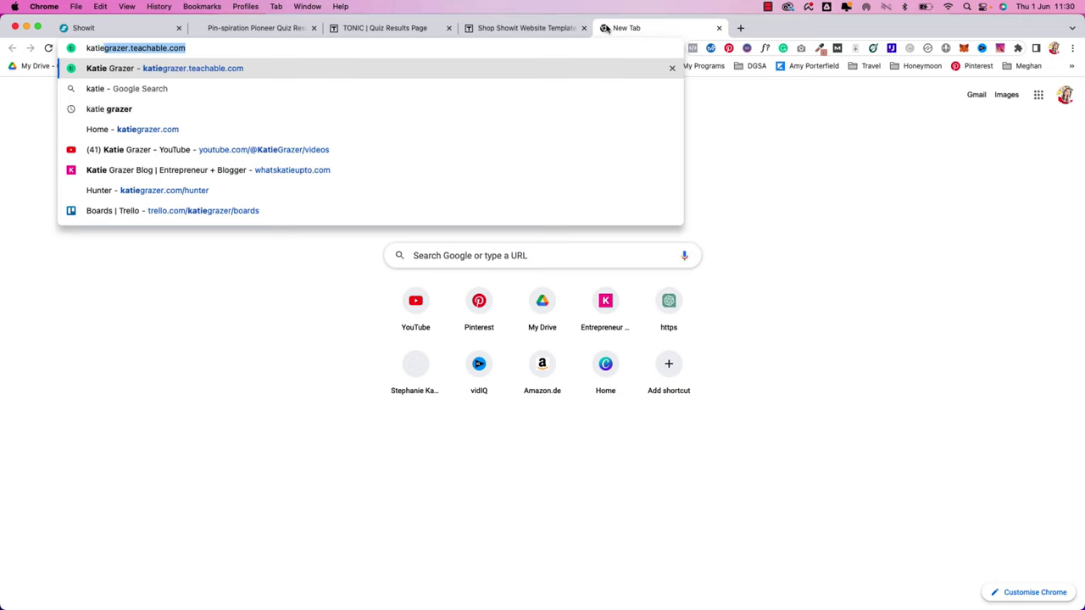
pyautogui.press('Return')
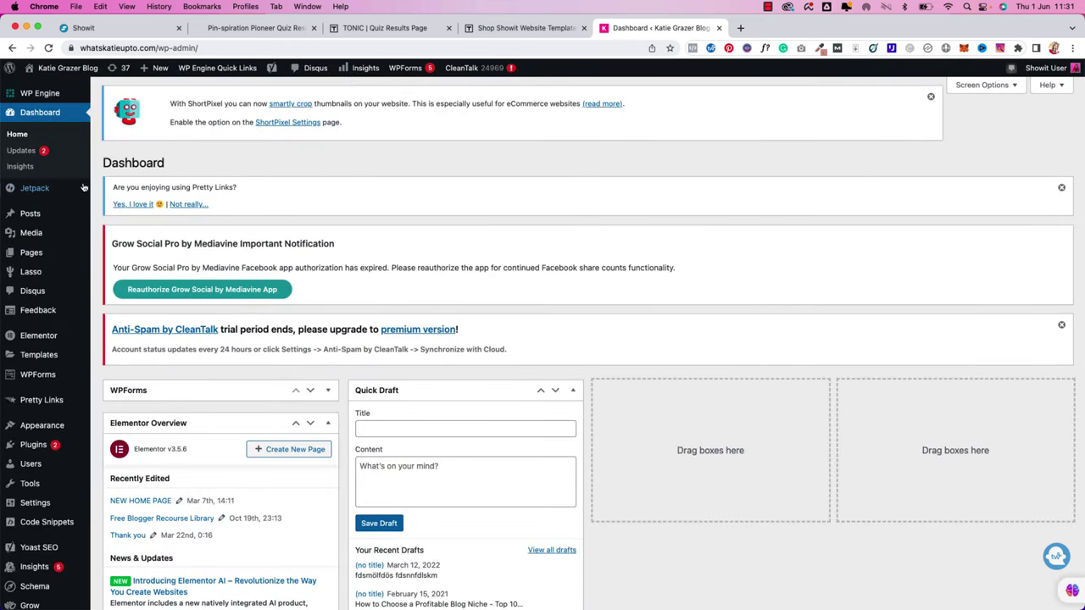
pyautogui.click(47, 215)
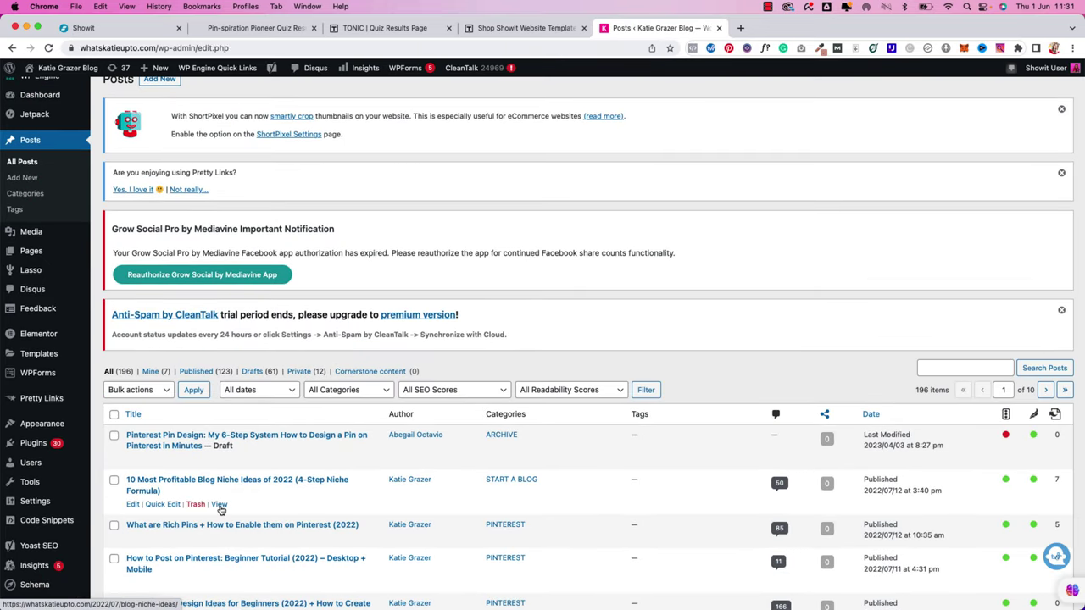
pyautogui.click(224, 487)
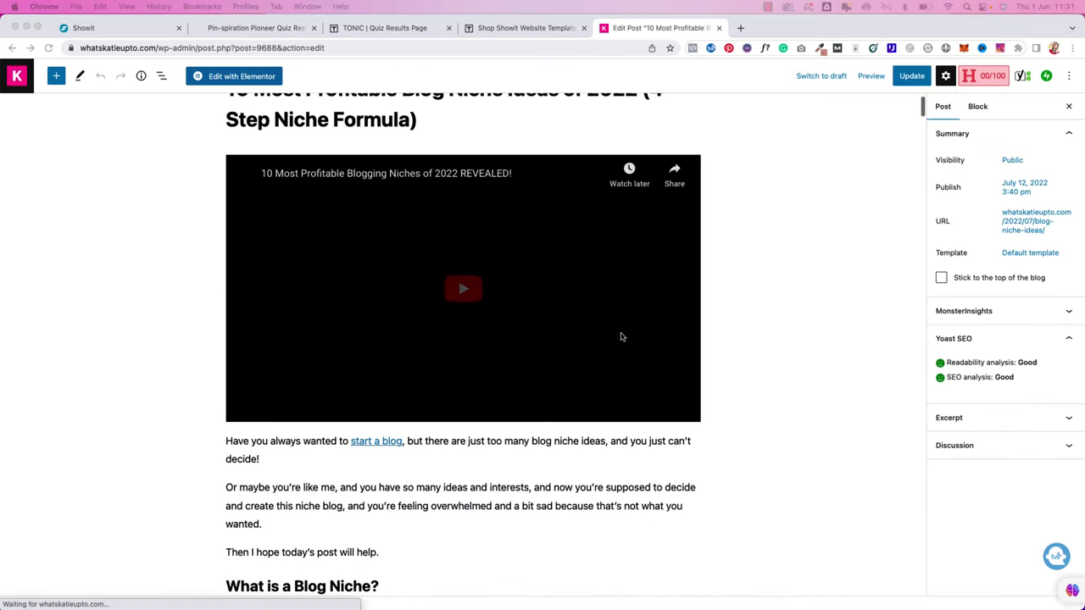
# Look through the post's content in the WordPress editor, from the embedded video to the niche idea sections
pyautogui.scroll(-5, 631, 337)
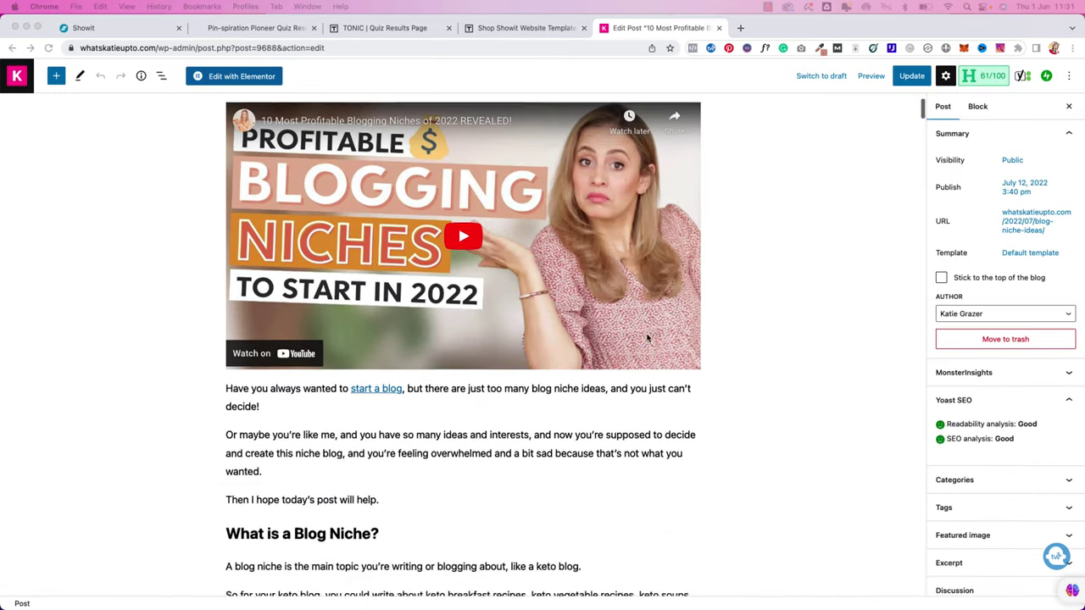
pyautogui.scroll(2, 649, 339)
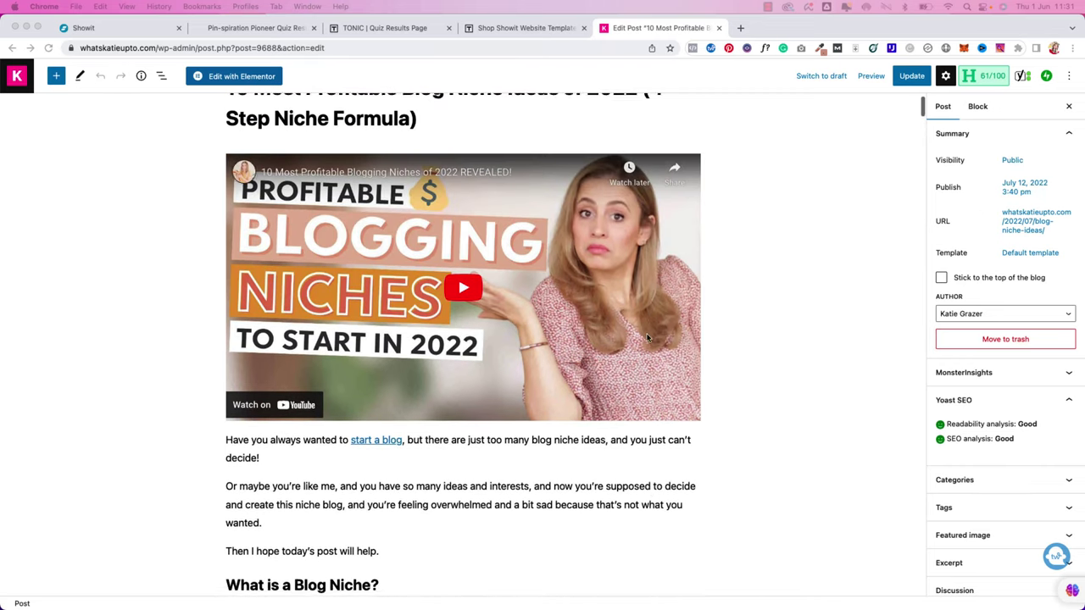
pyautogui.scroll(-2, 648, 339)
pyautogui.scroll(-8, 648, 339)
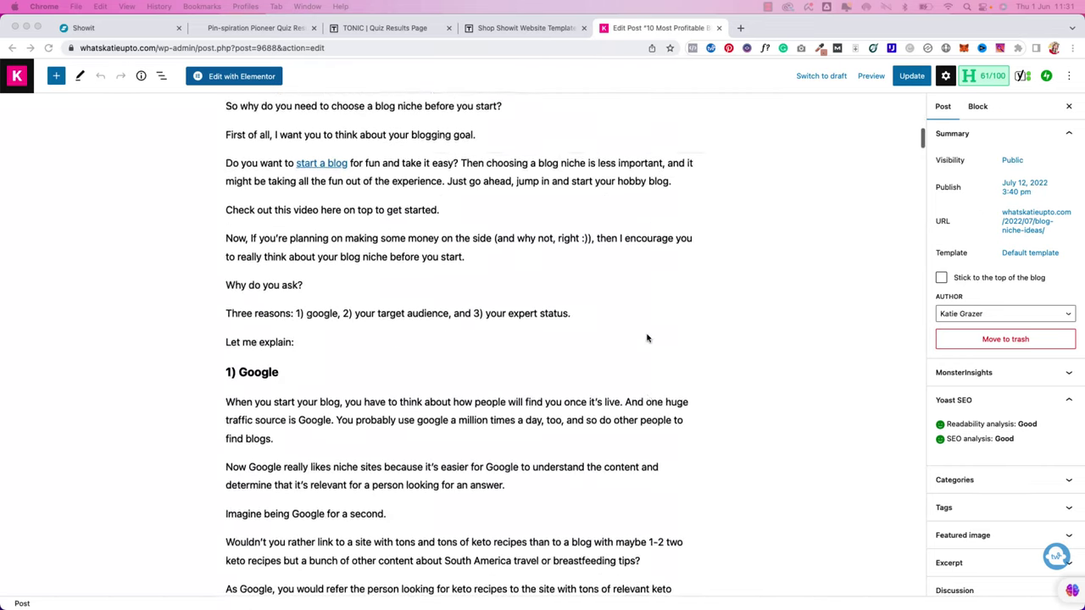
pyautogui.scroll(-10, 646, 339)
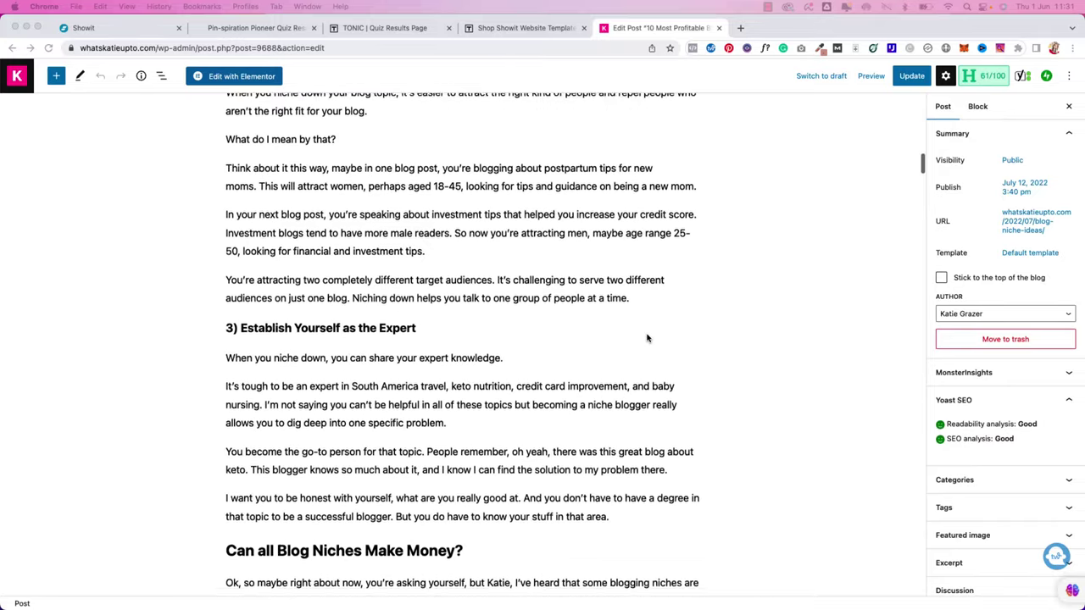
pyautogui.scroll(-15, 647, 338)
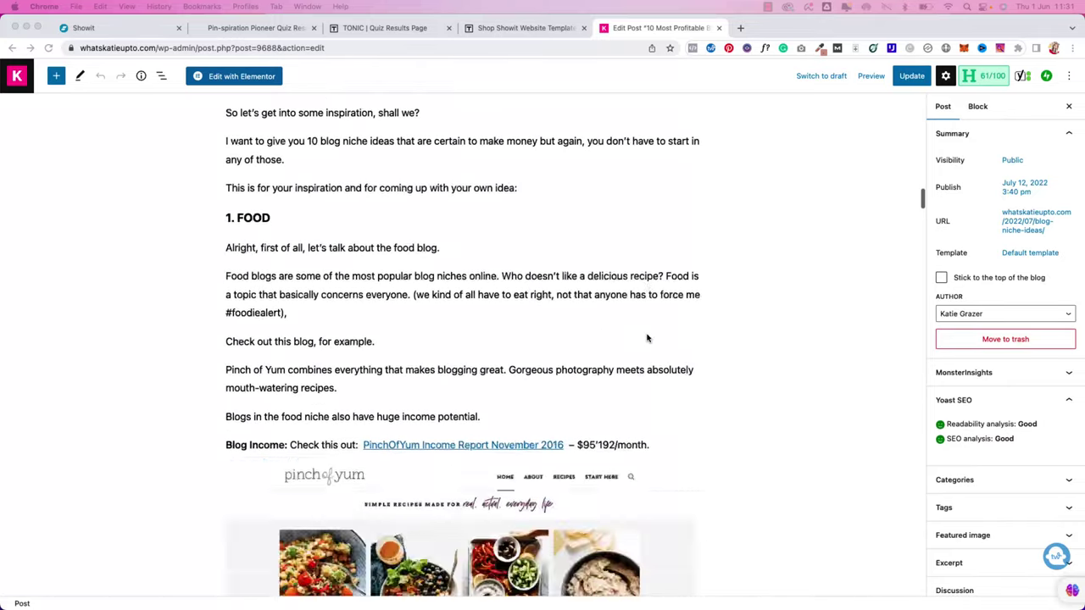
pyautogui.scroll(-8, 646, 338)
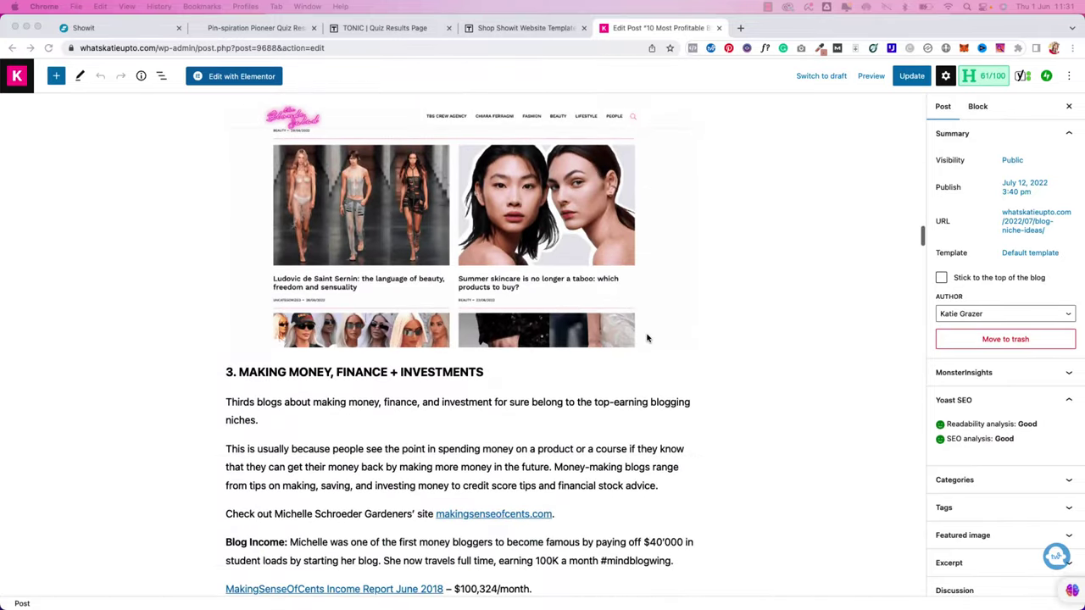
# Preview the blog niche post in a new tab and look through its styled layout
pyautogui.click(866, 89)
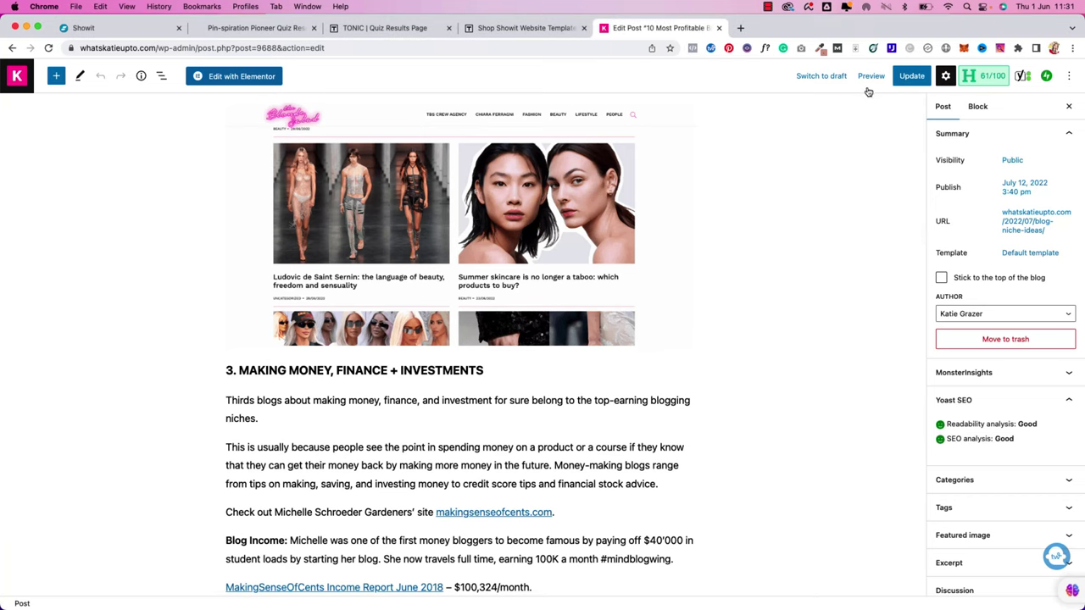
pyautogui.click(870, 78)
pyautogui.click(794, 179)
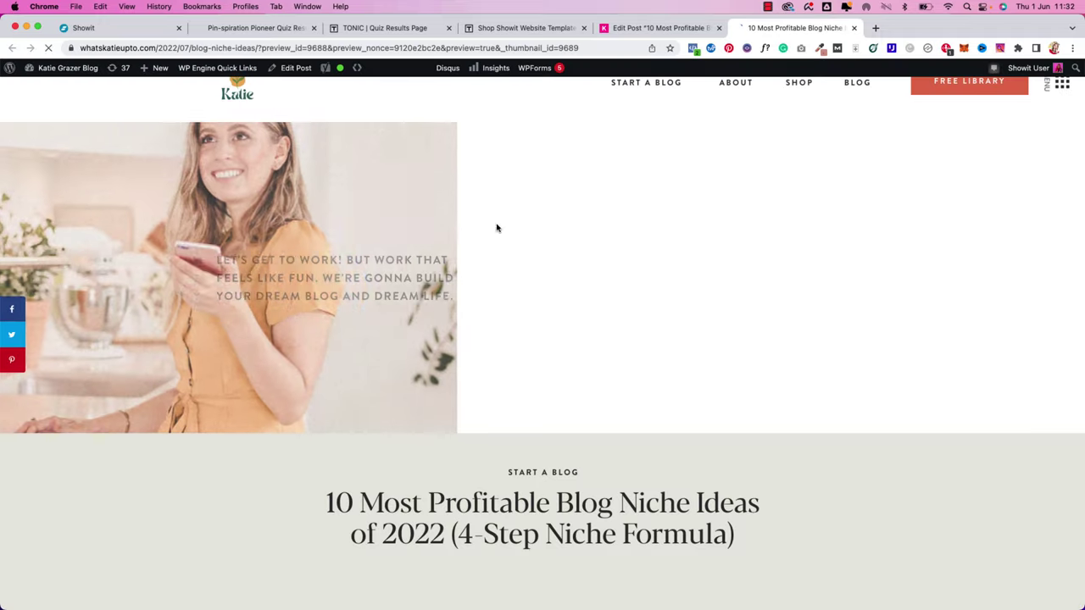
pyautogui.scroll(-10, 769, 256)
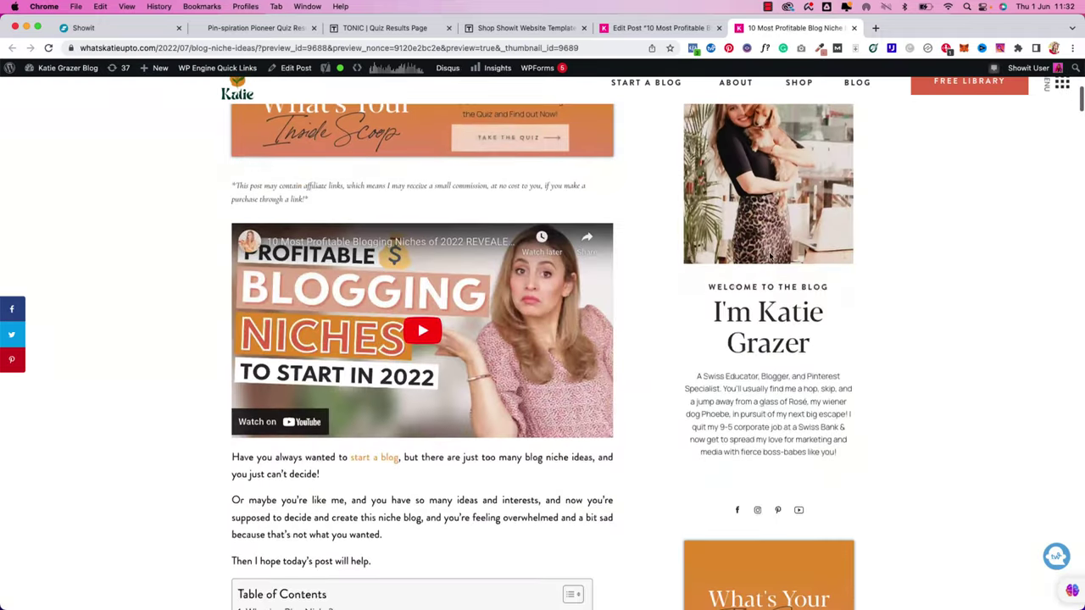
pyautogui.scroll(-15, 491, 388)
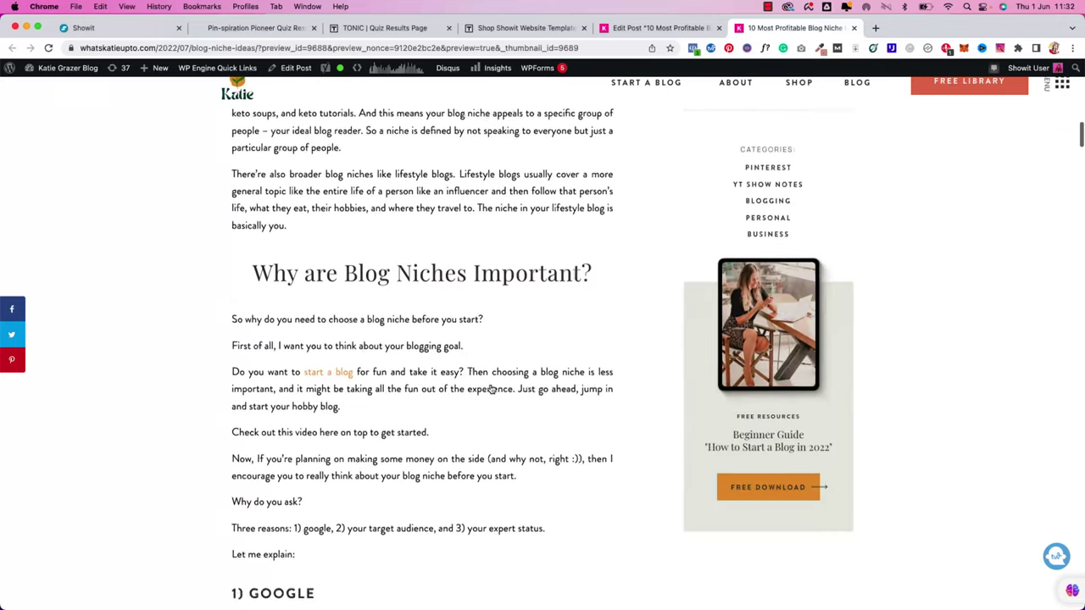
pyautogui.scroll(-20, 491, 388)
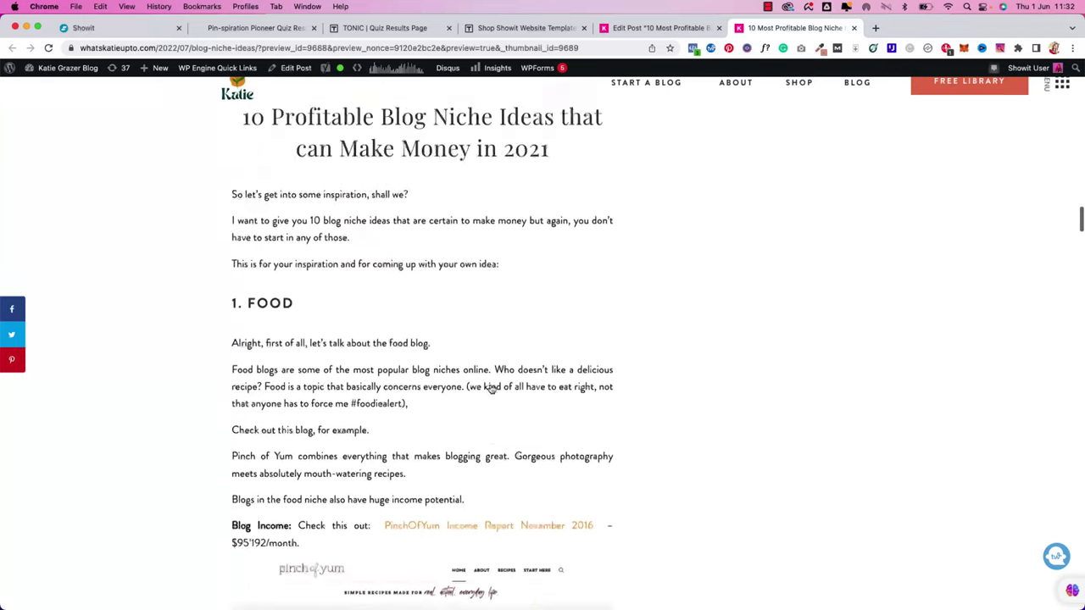
pyautogui.scroll(-20, 491, 388)
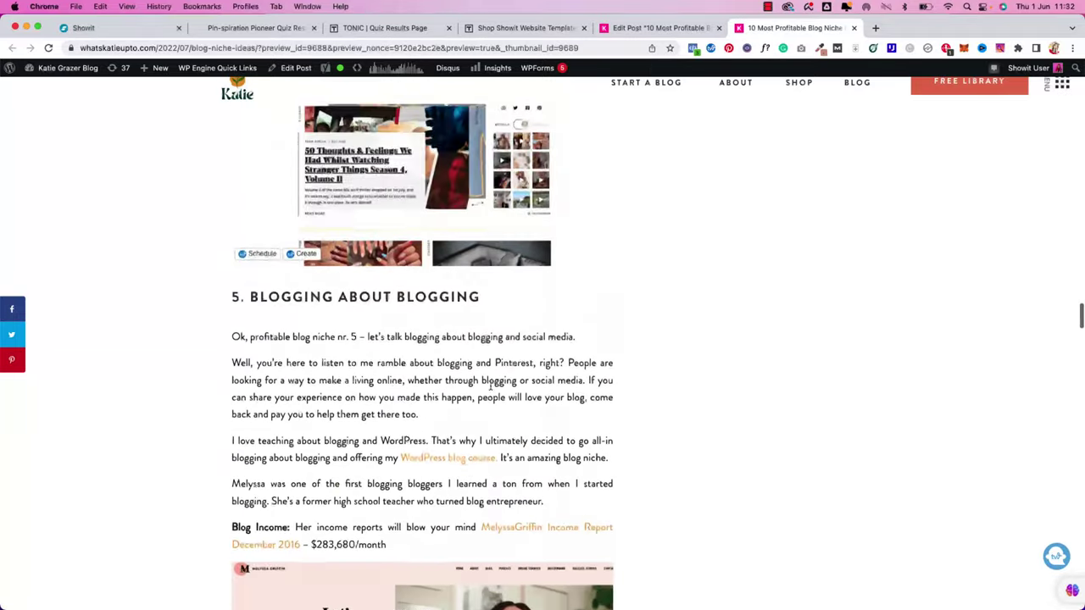
# Compare the plain post text in the WordPress editor with the header and sidebar design of the preview
pyautogui.click(665, 28)
pyautogui.scroll(-20, 668, 254)
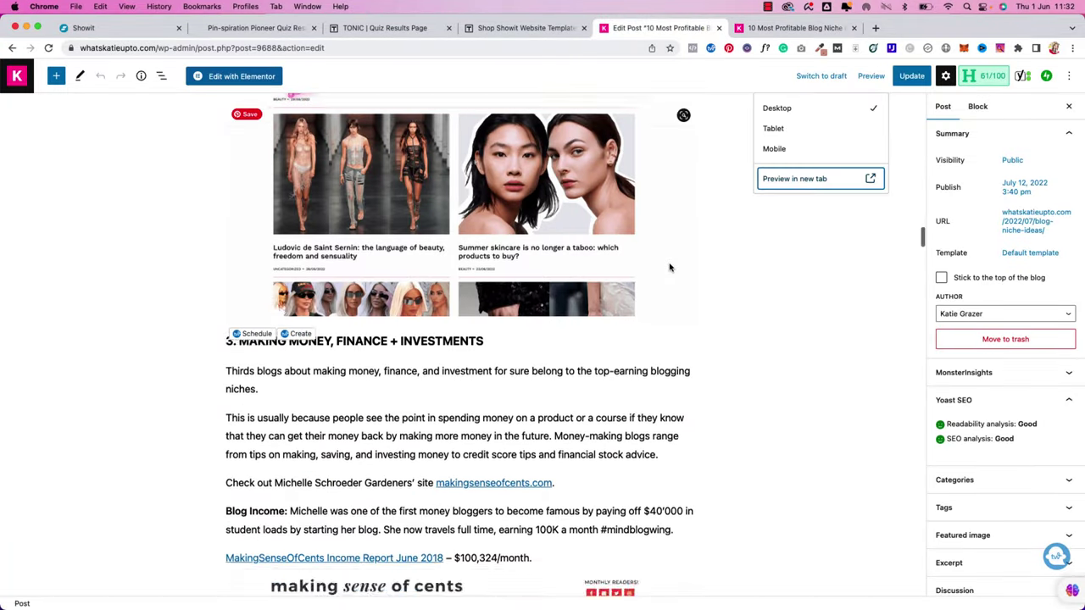
pyautogui.scroll(20, 667, 278)
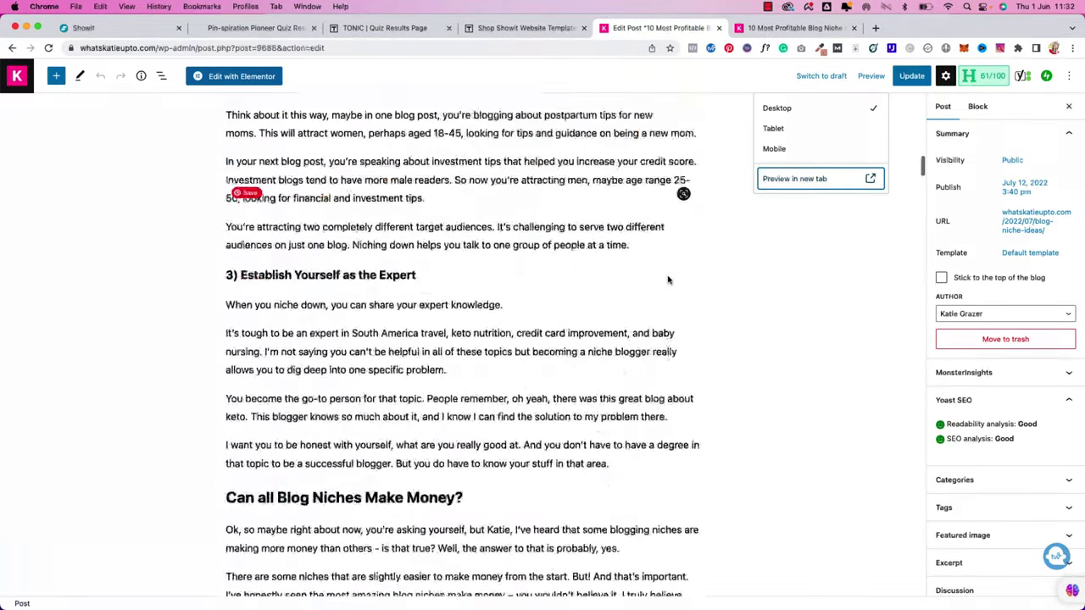
pyautogui.click(826, 25)
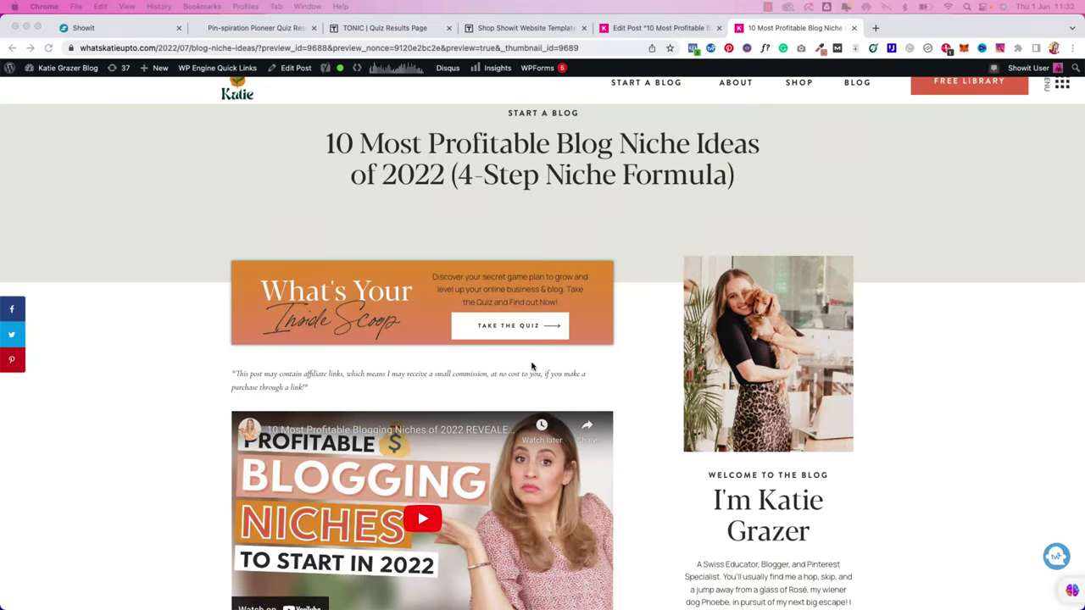
pyautogui.scroll(-2, 460, 300)
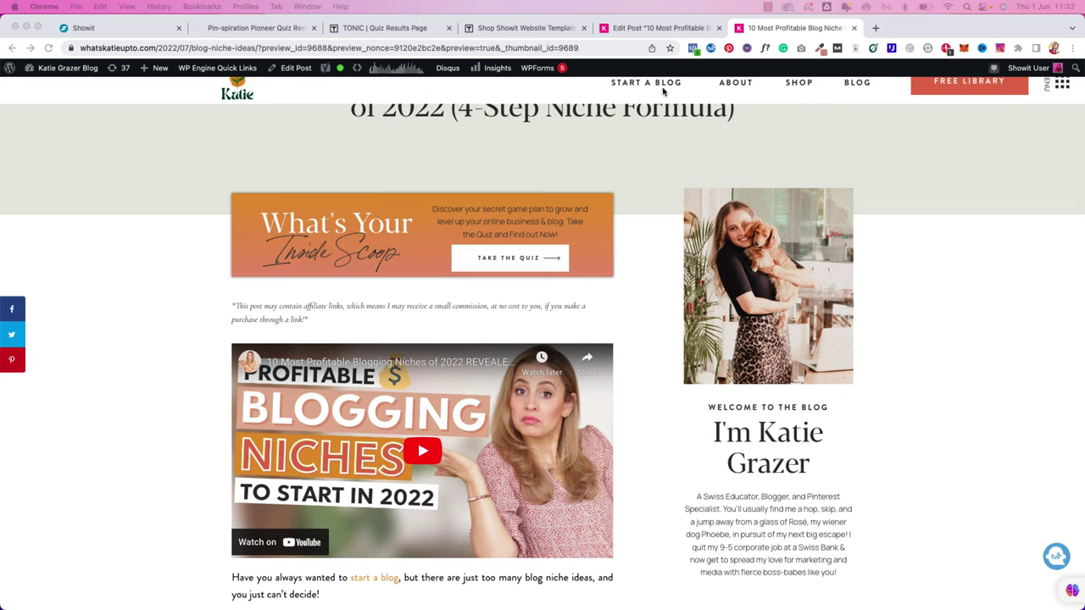
# Return to Showit, look through the Single Post template and select its Post Content placeholder
pyautogui.click(119, 30)
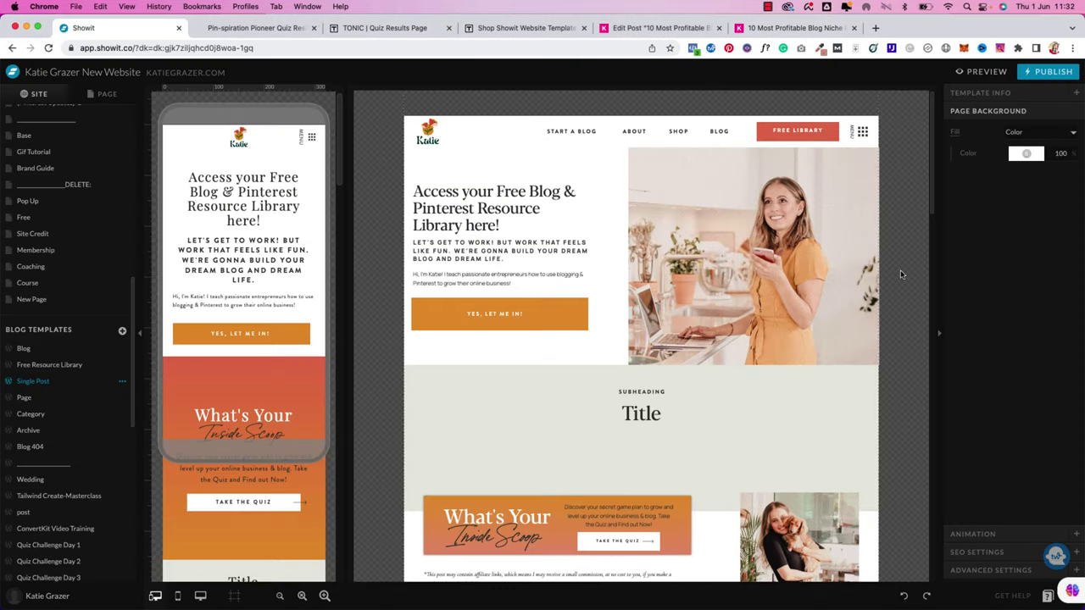
pyautogui.scroll(-15, 900, 270)
pyautogui.scroll(-5, 901, 270)
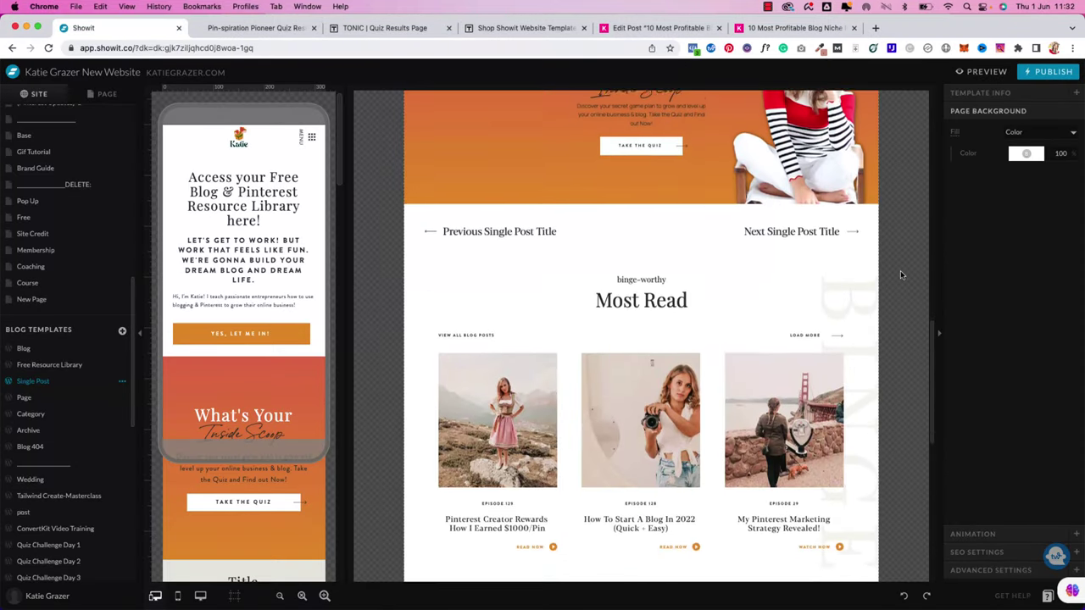
pyautogui.scroll(8, 900, 271)
pyautogui.click(560, 436)
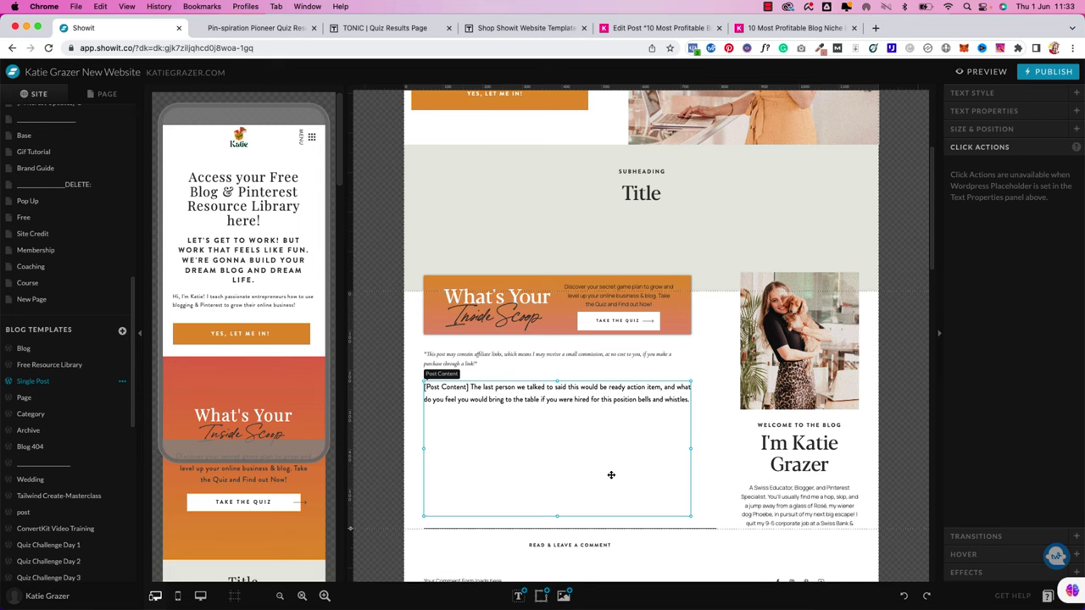
# Compare the Post Content placeholder with the previewed post, examining its body, table of contents and sidebar down to the free resource box
pyautogui.press('super+9')
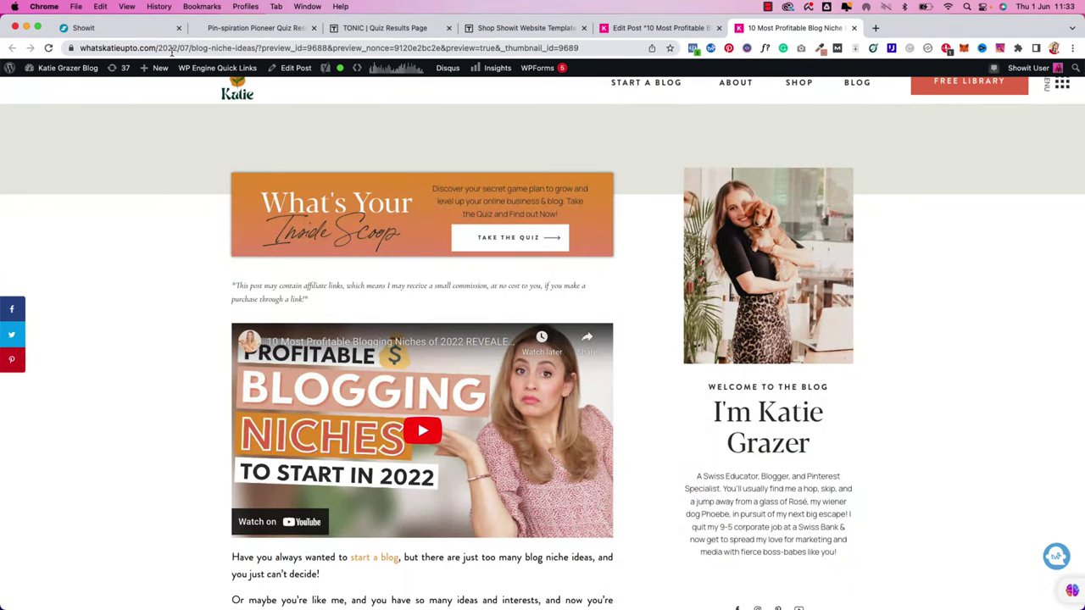
pyautogui.press('super+1')
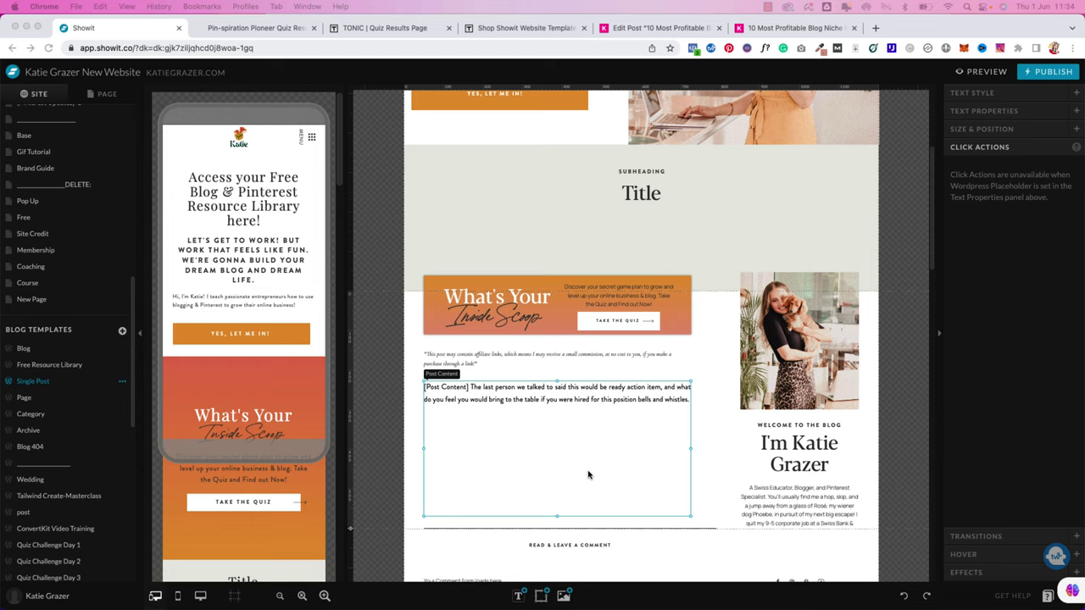
pyautogui.press('super+9')
pyautogui.scroll(-1, 661, 235)
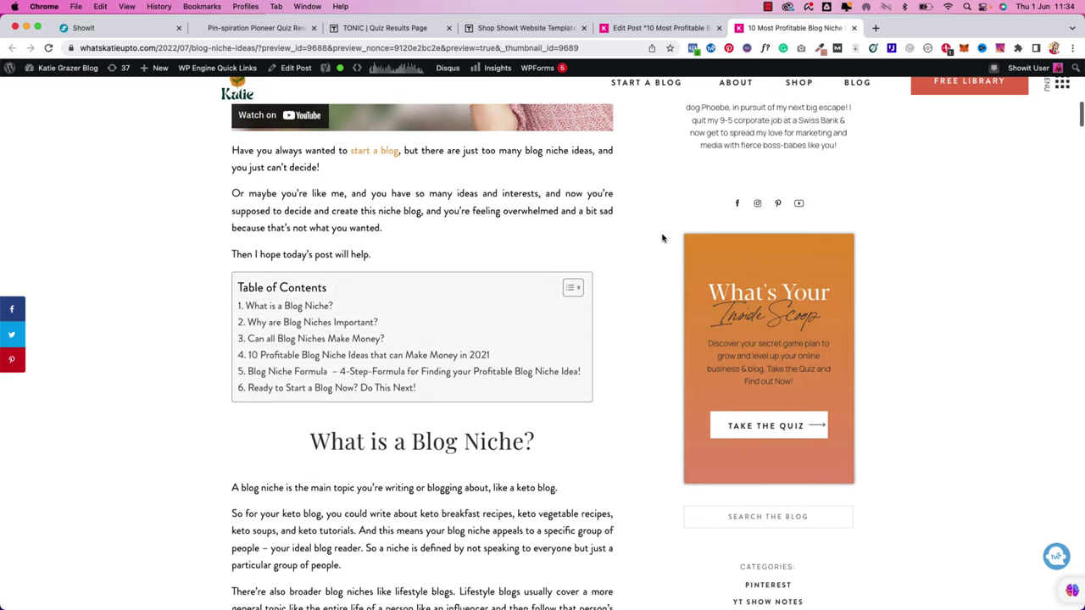
pyautogui.scroll(-1, 663, 239)
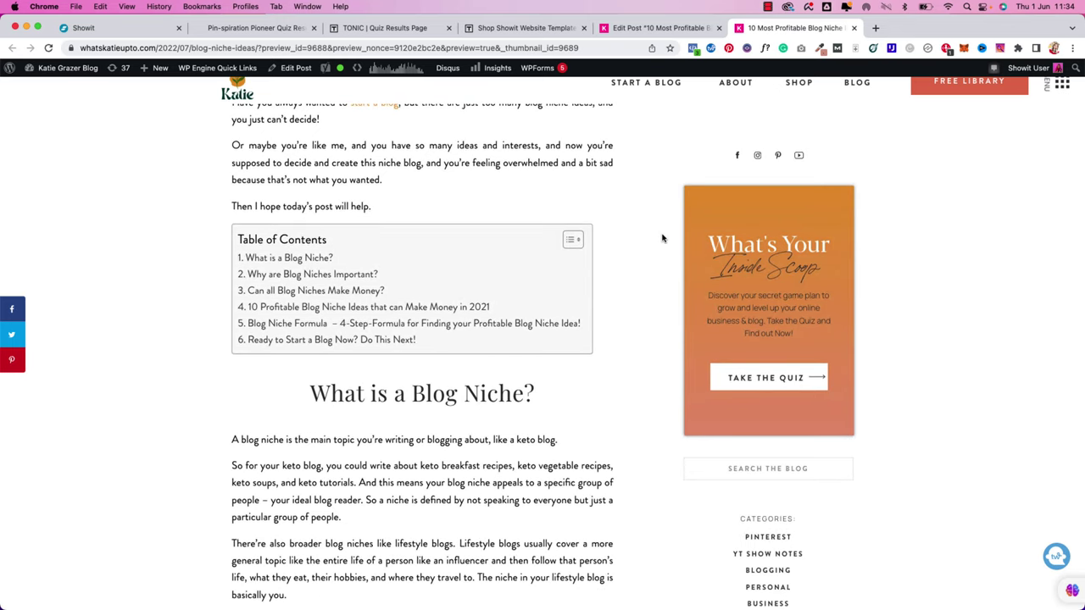
pyautogui.scroll(-1, 663, 238)
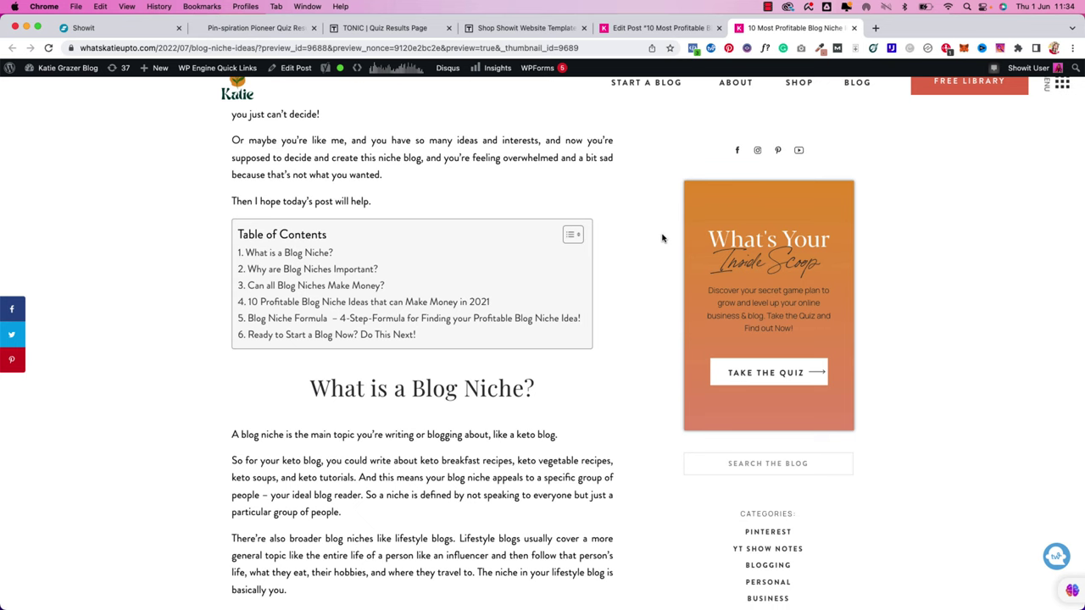
pyautogui.scroll(-5, 663, 238)
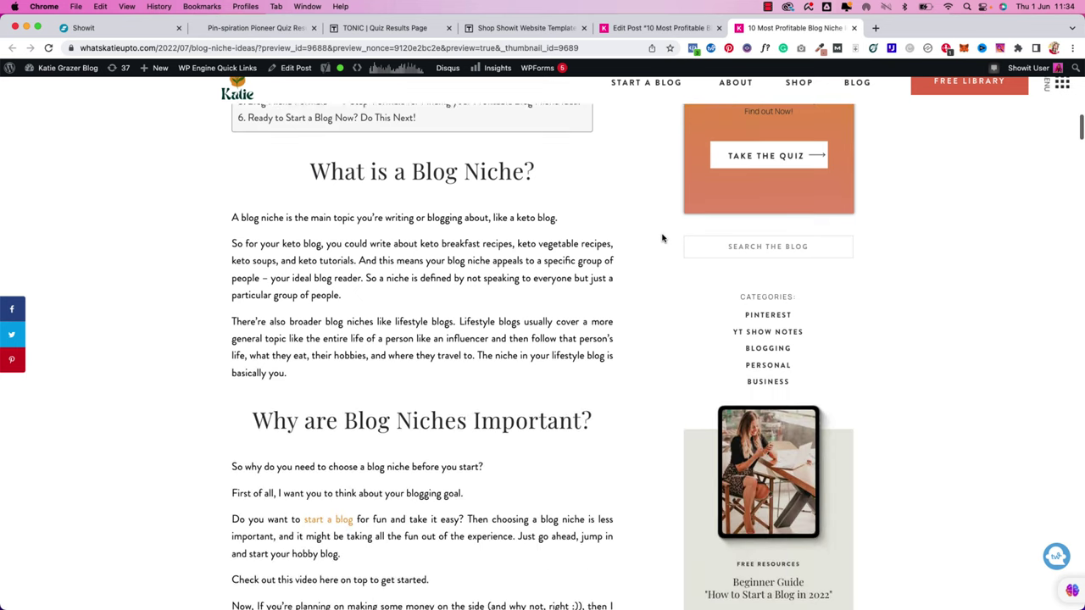
pyautogui.scroll(-2, 663, 238)
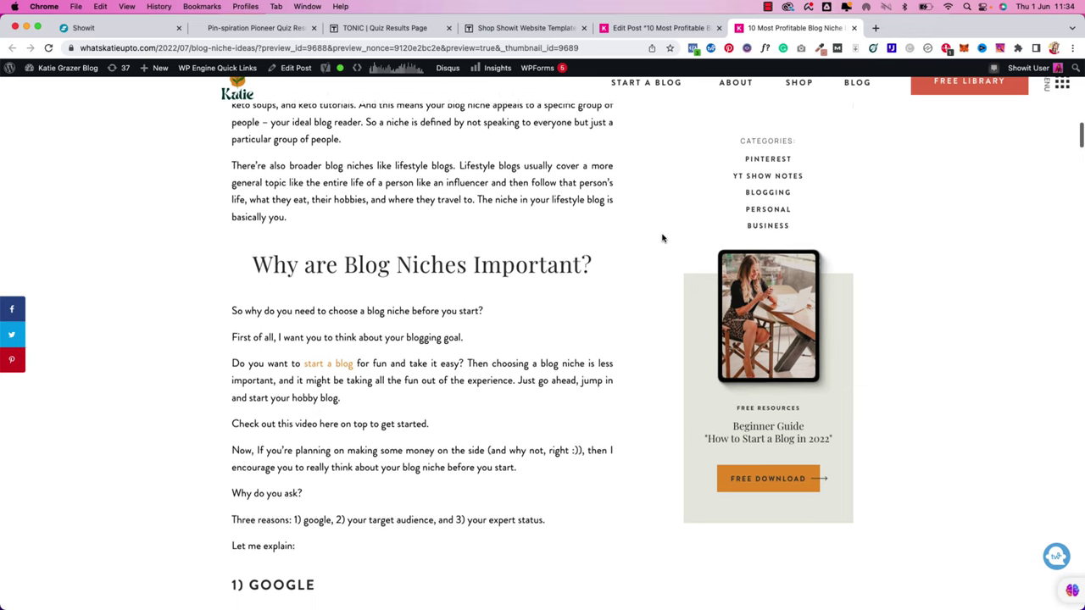
pyautogui.scroll(-1, 663, 234)
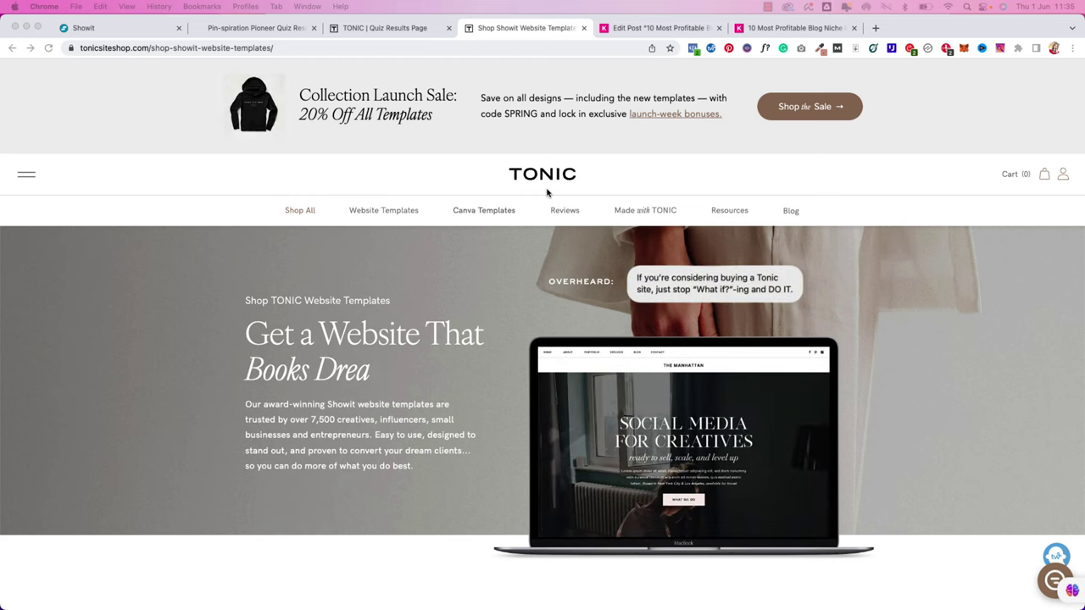
# Switch to the Pin-spiration Pioneer page preview and examine its result introduction, quote and three numbered Pinterest tips
pyautogui.scroll(-2, 547, 193)
pyautogui.press('super+2')
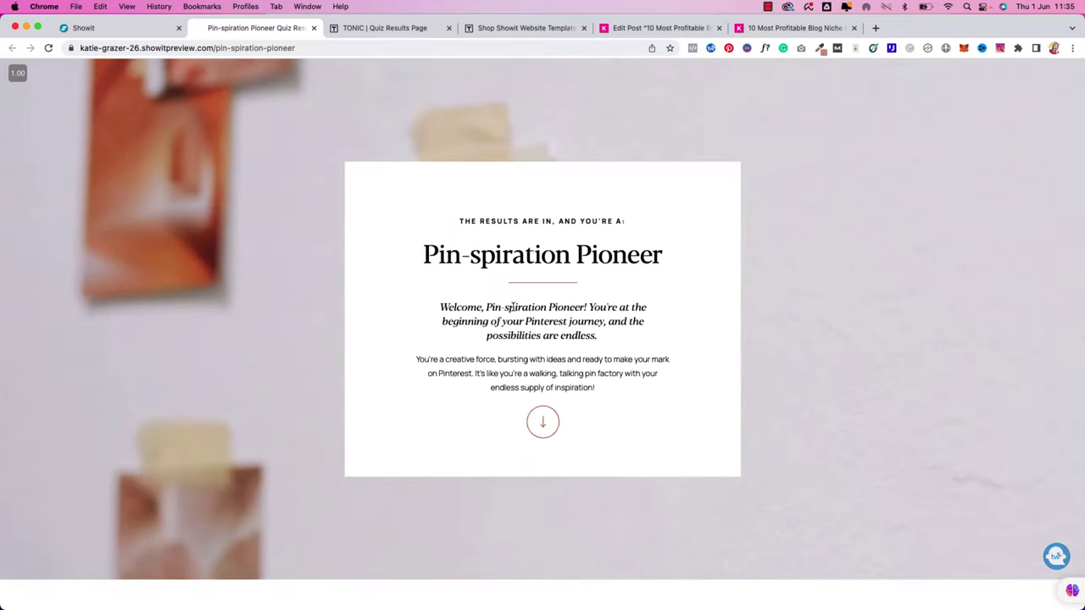
pyautogui.scroll(-3, 512, 307)
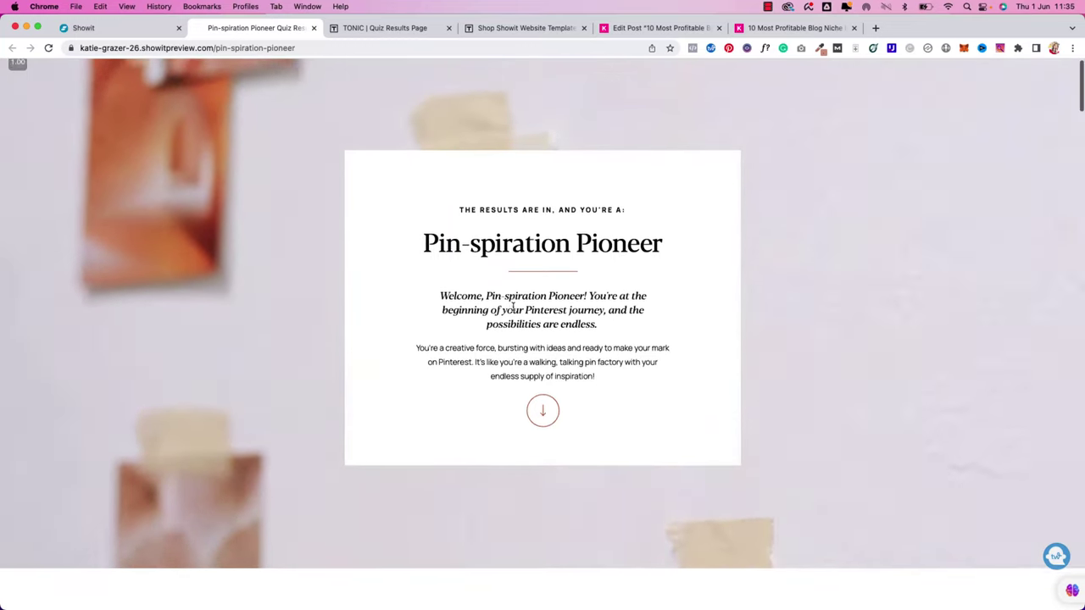
pyautogui.scroll(-8, 512, 307)
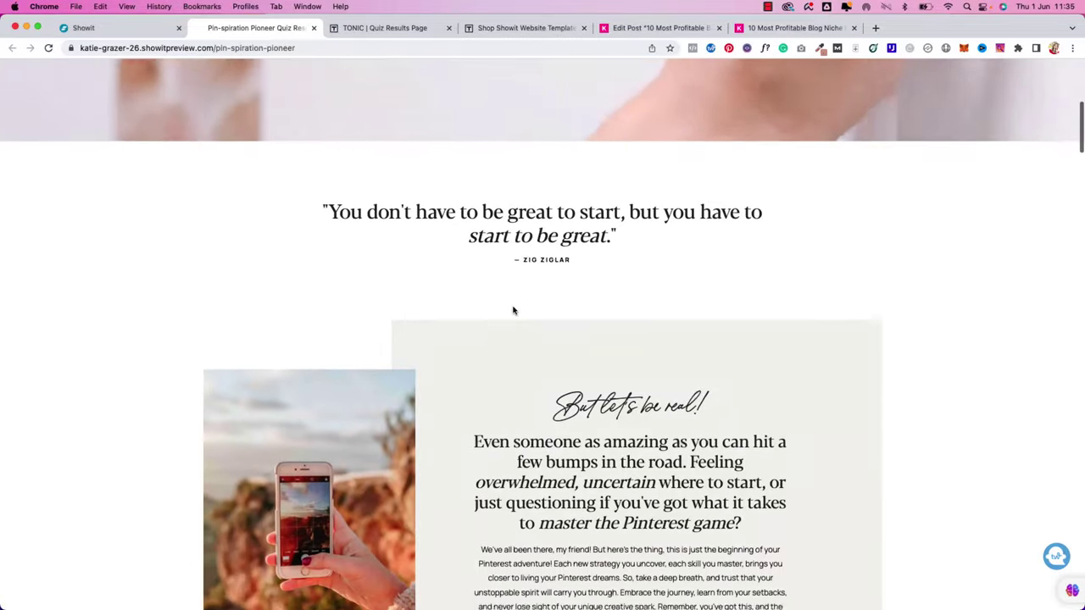
pyautogui.scroll(-10, 513, 310)
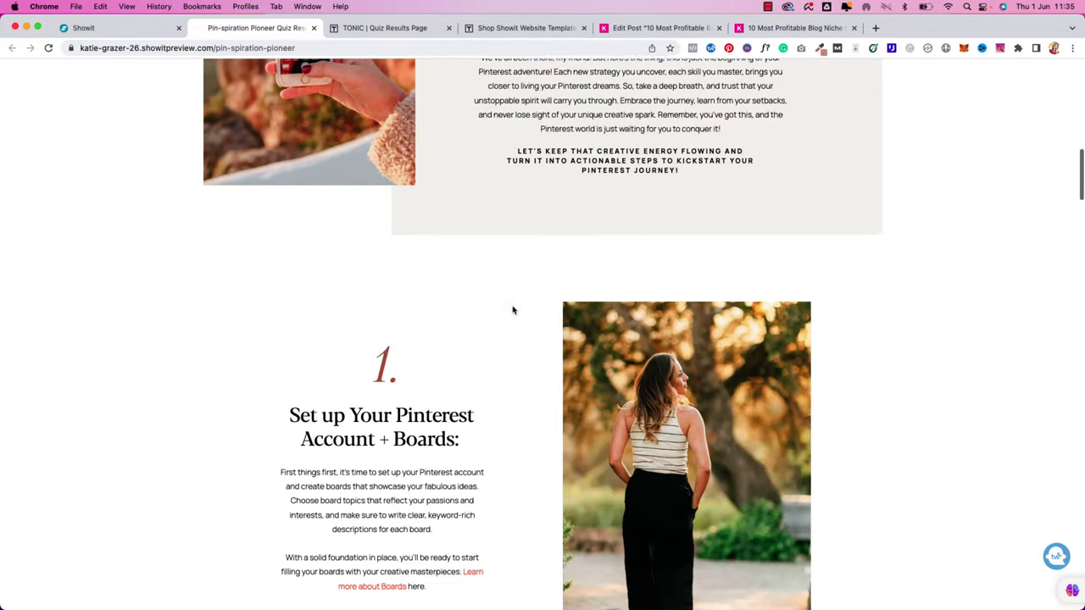
pyautogui.scroll(-15, 513, 311)
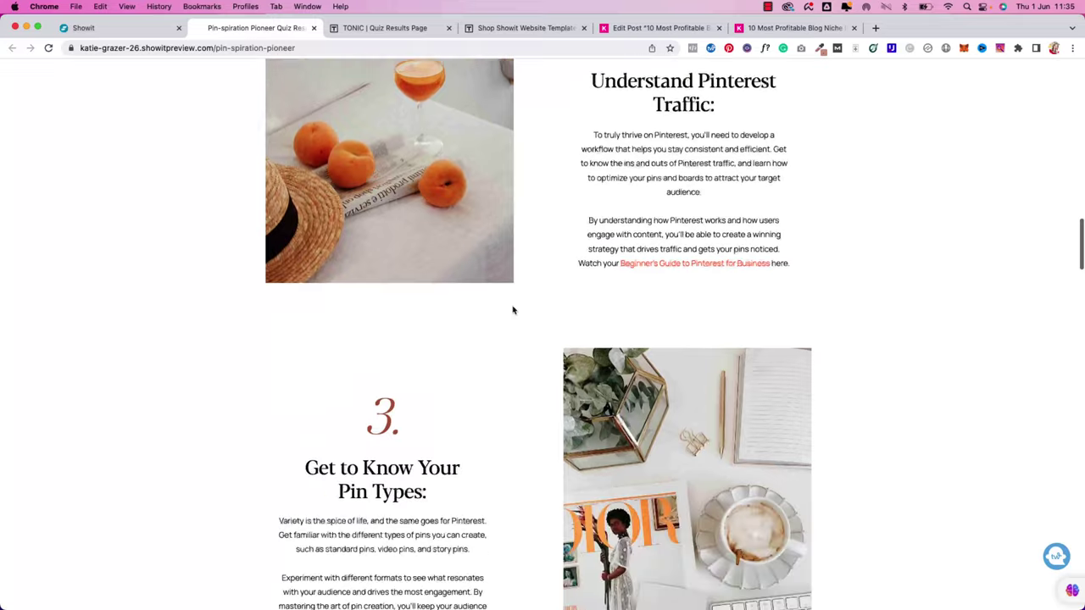
pyautogui.scroll(-15, 512, 310)
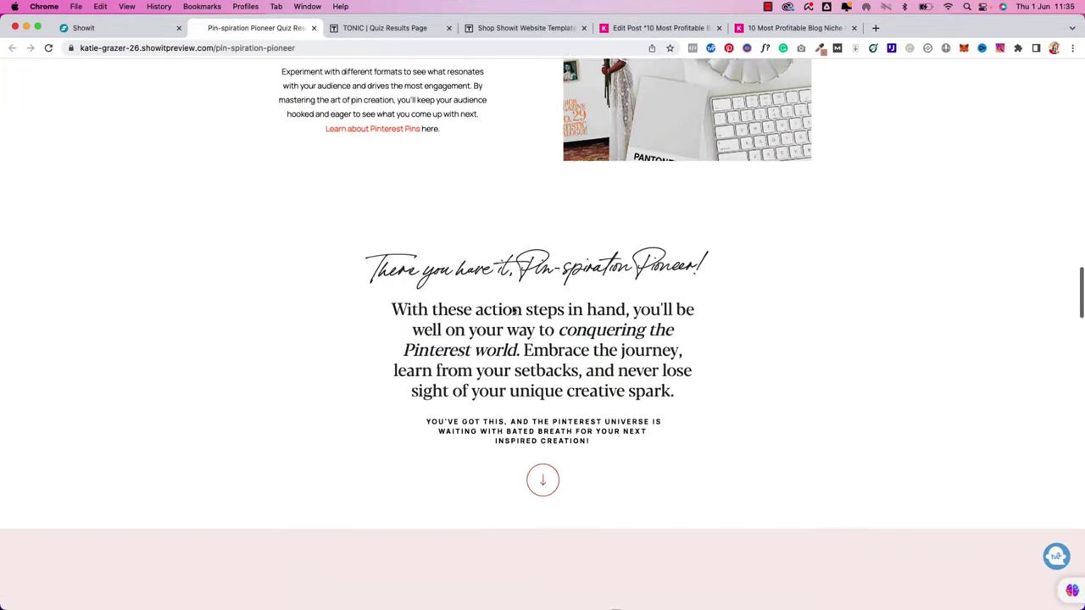
# Examine the rest of the quiz results page, from the author bio and action steps to the resources and other quiz results
pyautogui.scroll(-4, 513, 310)
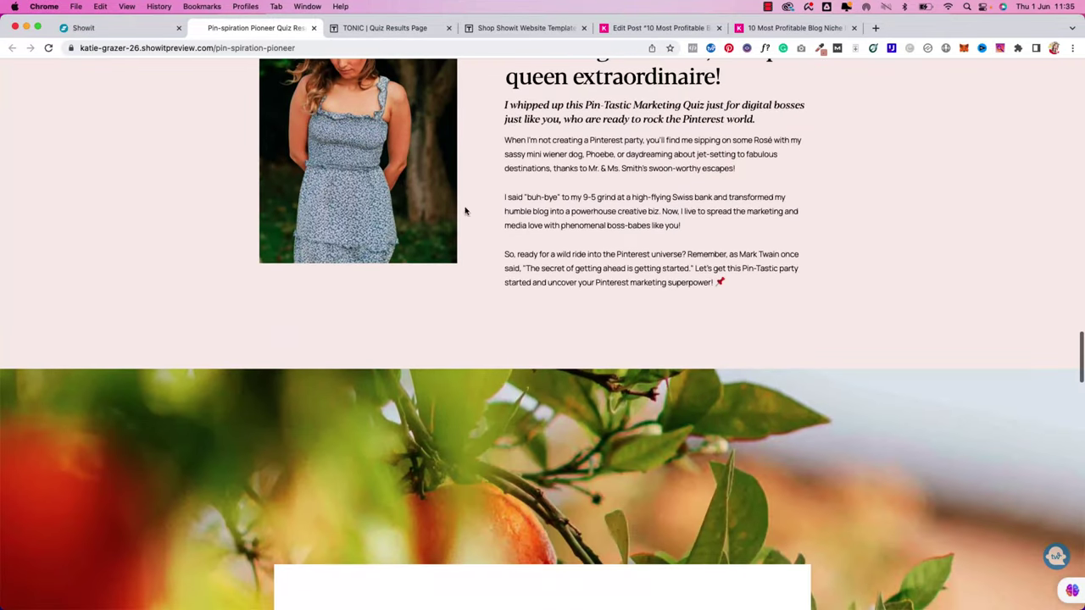
pyautogui.scroll(-7, 449, 411)
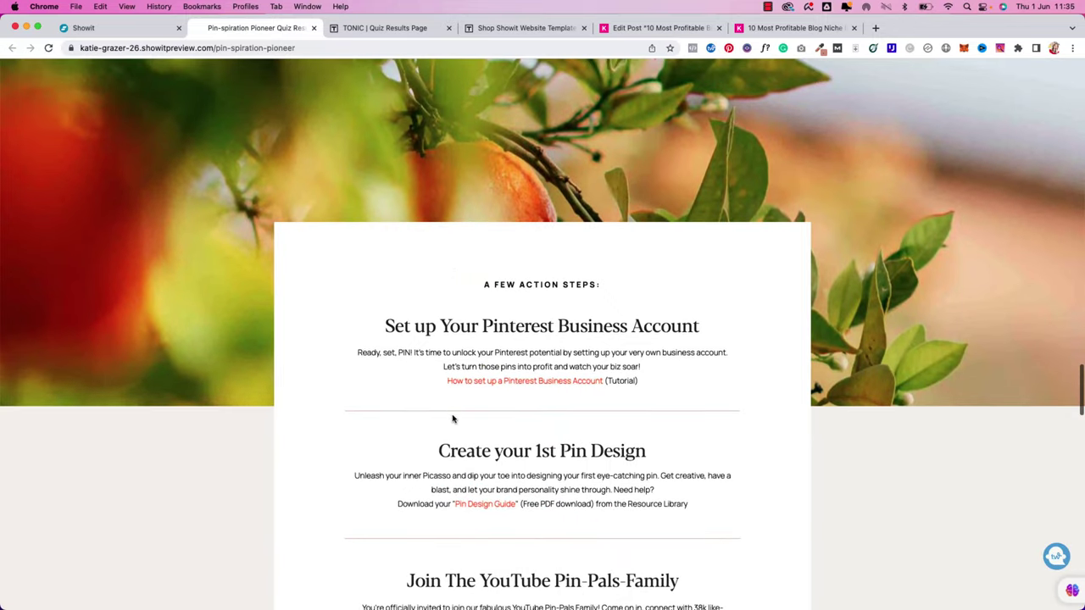
pyautogui.scroll(-14, 452, 422)
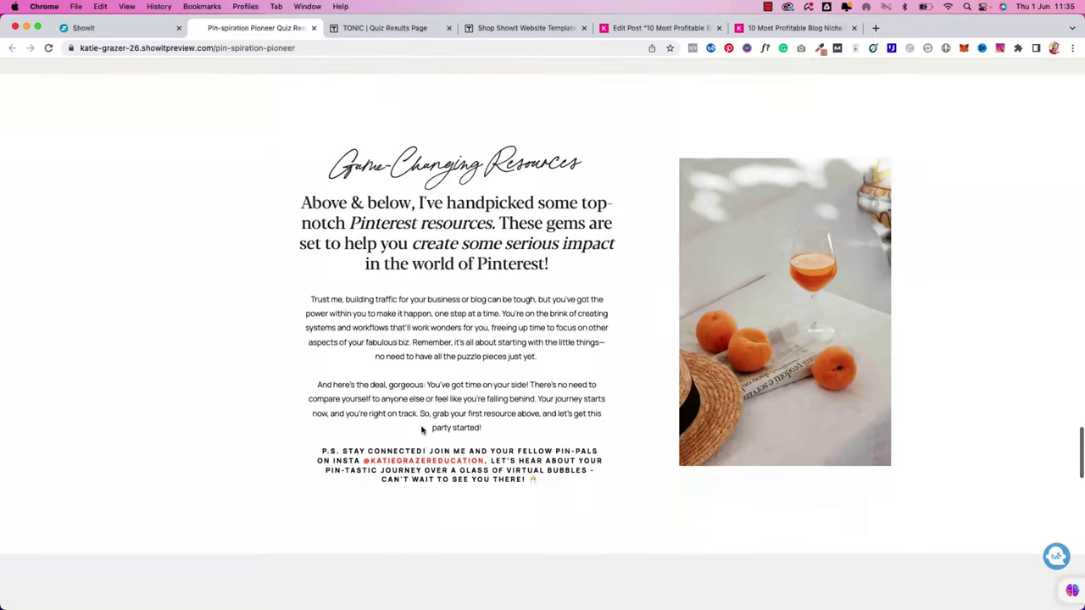
pyautogui.scroll(-4, 421, 430)
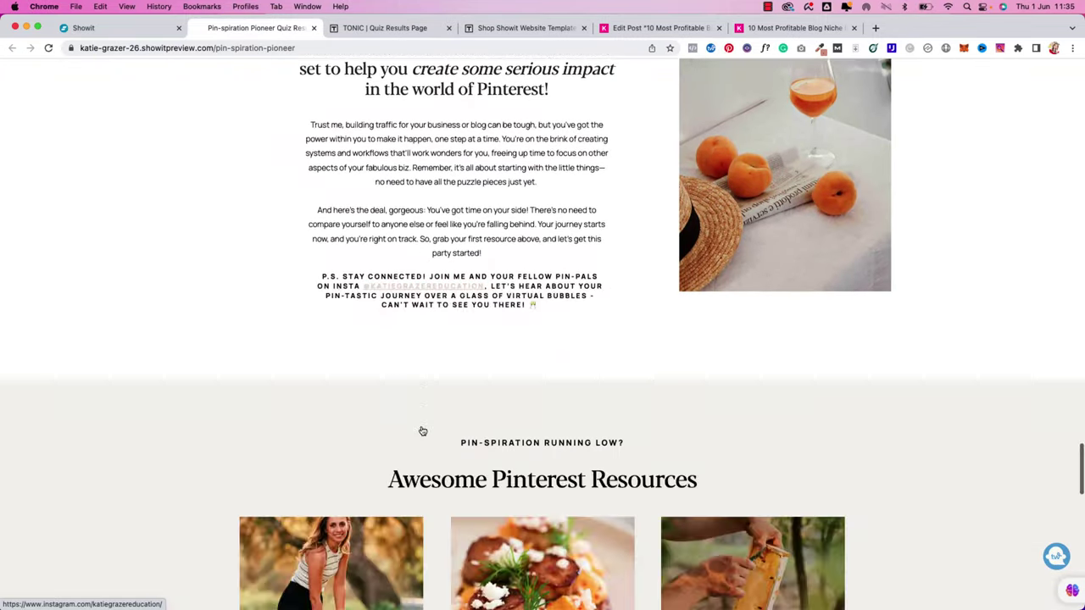
pyautogui.scroll(-6, 421, 430)
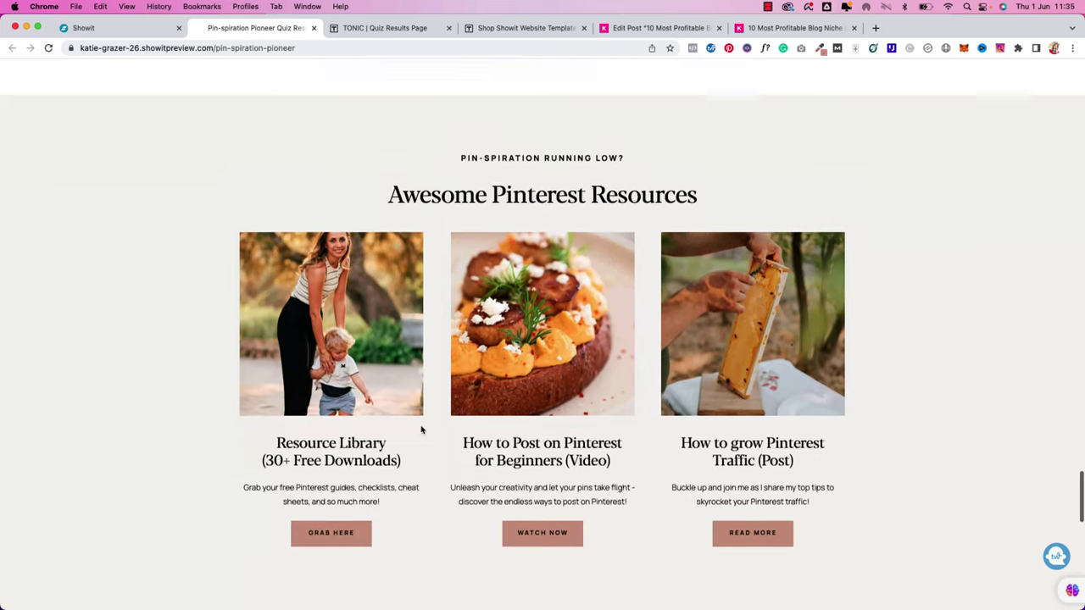
pyautogui.scroll(-18, 422, 430)
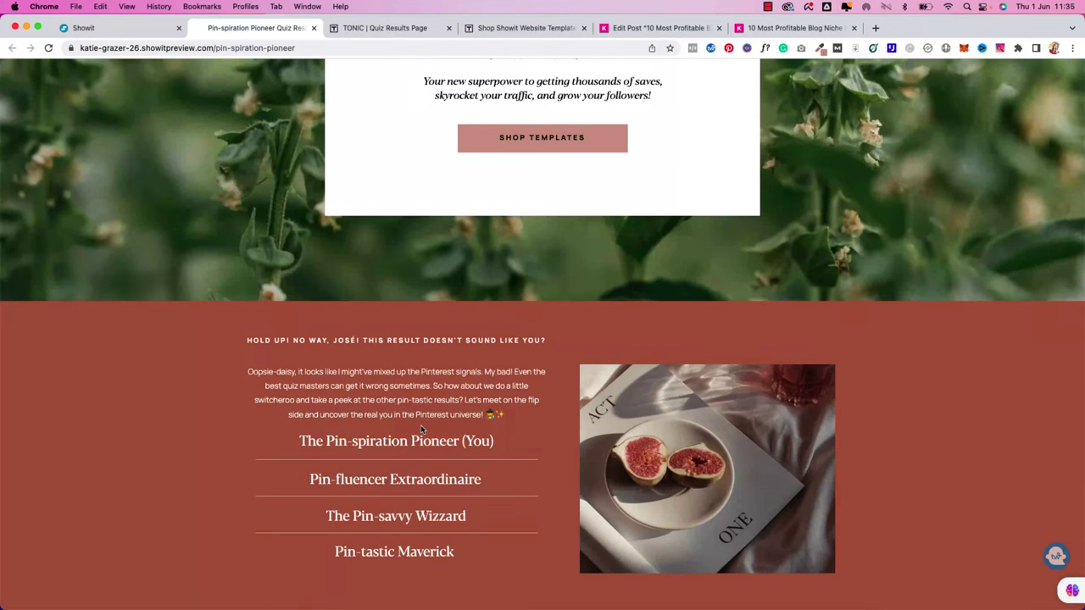
# Review the finished quiz results page again from the special offer back up to the result introduction
pyautogui.scroll(8, 207, 301)
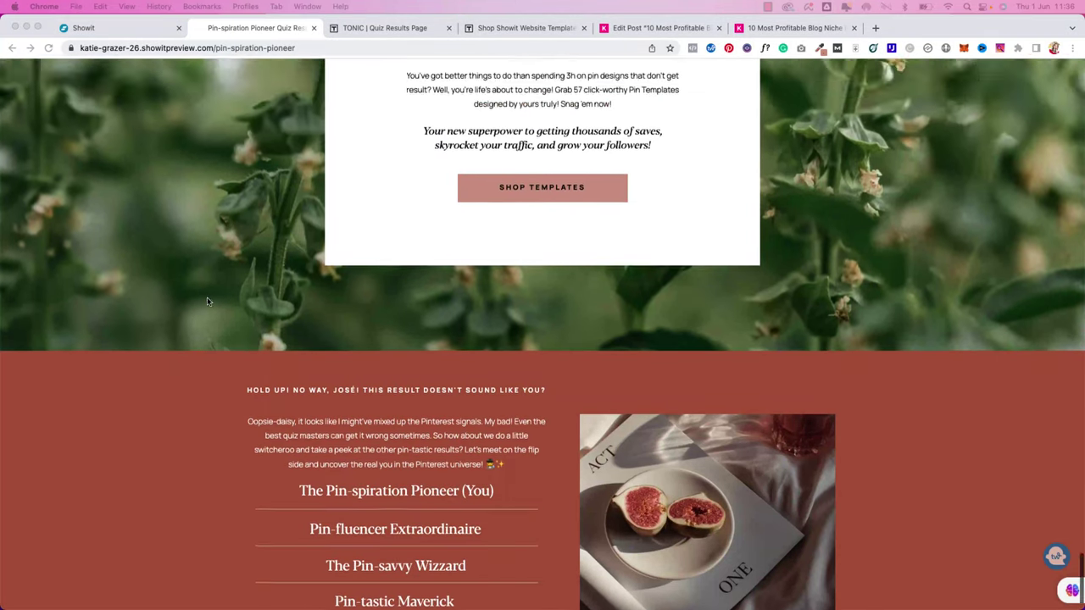
pyautogui.scroll(3, 207, 301)
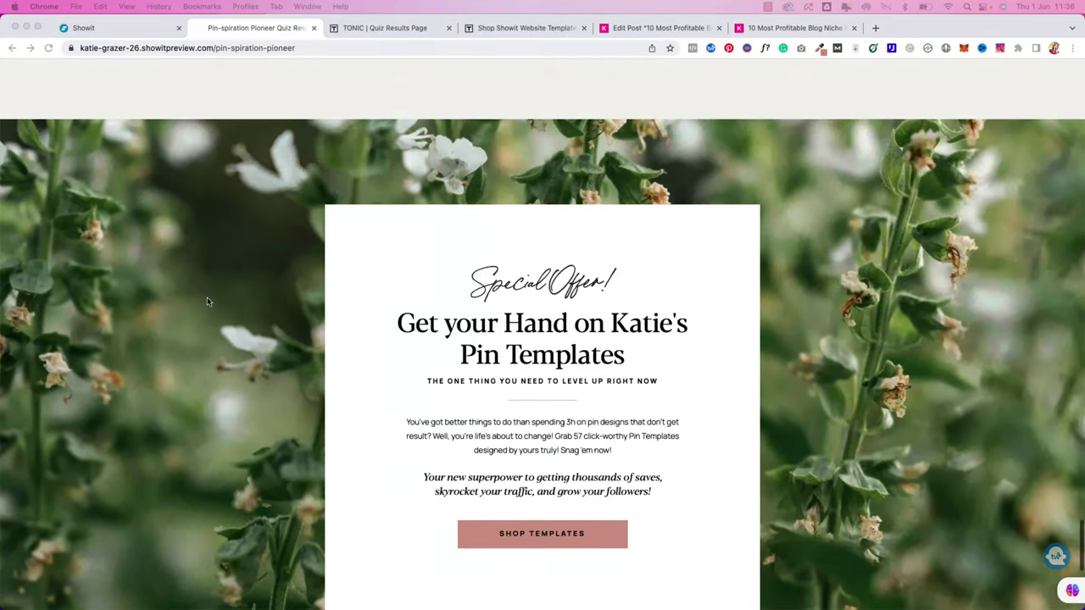
pyautogui.scroll(10, 207, 288)
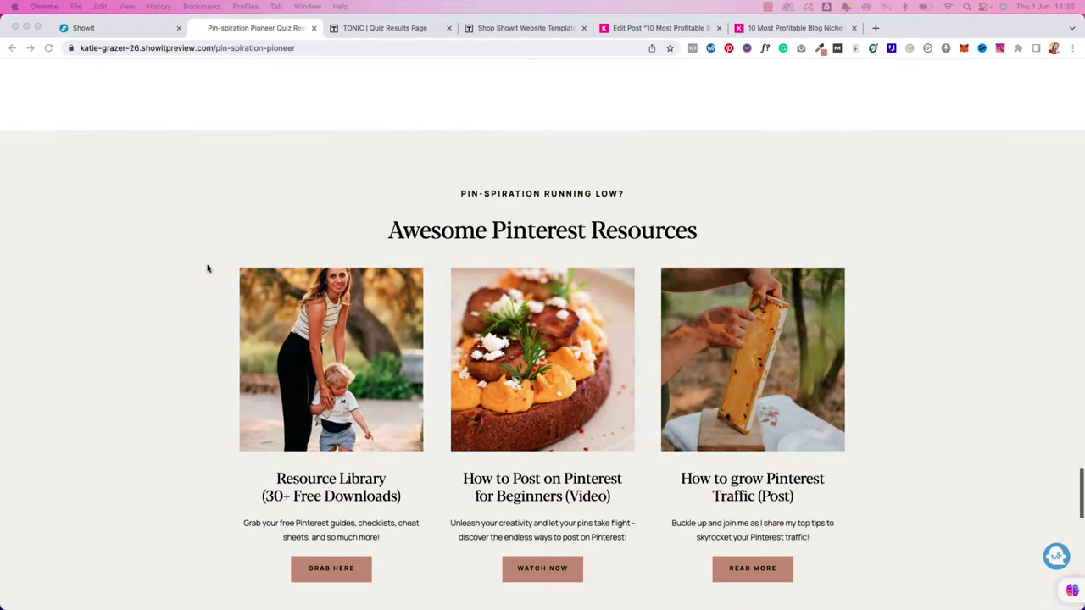
pyautogui.scroll(4, 207, 269)
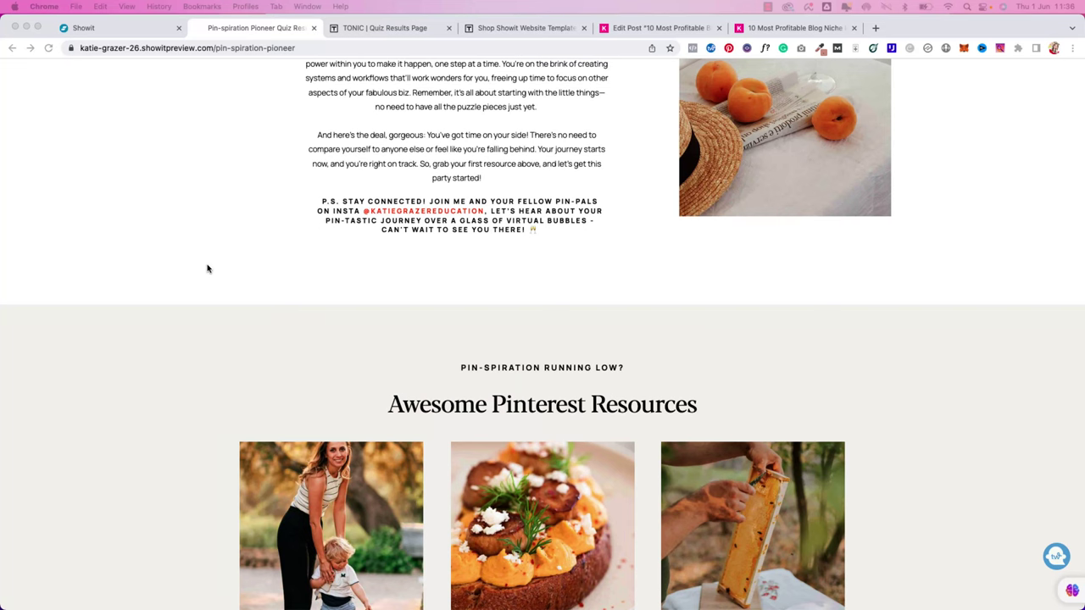
pyautogui.scroll(15, 207, 269)
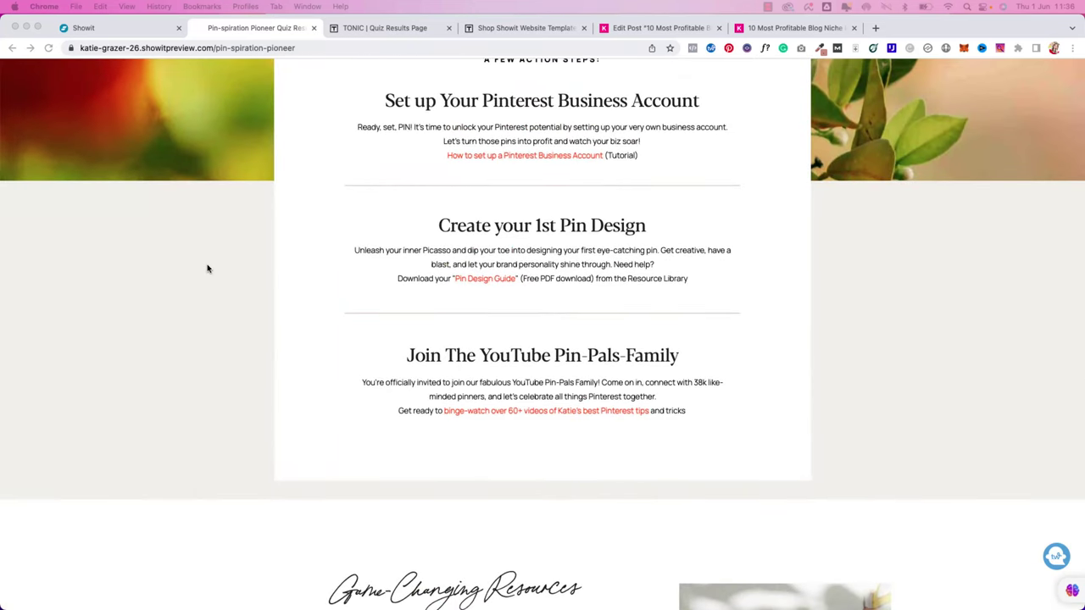
pyautogui.scroll(8, 207, 268)
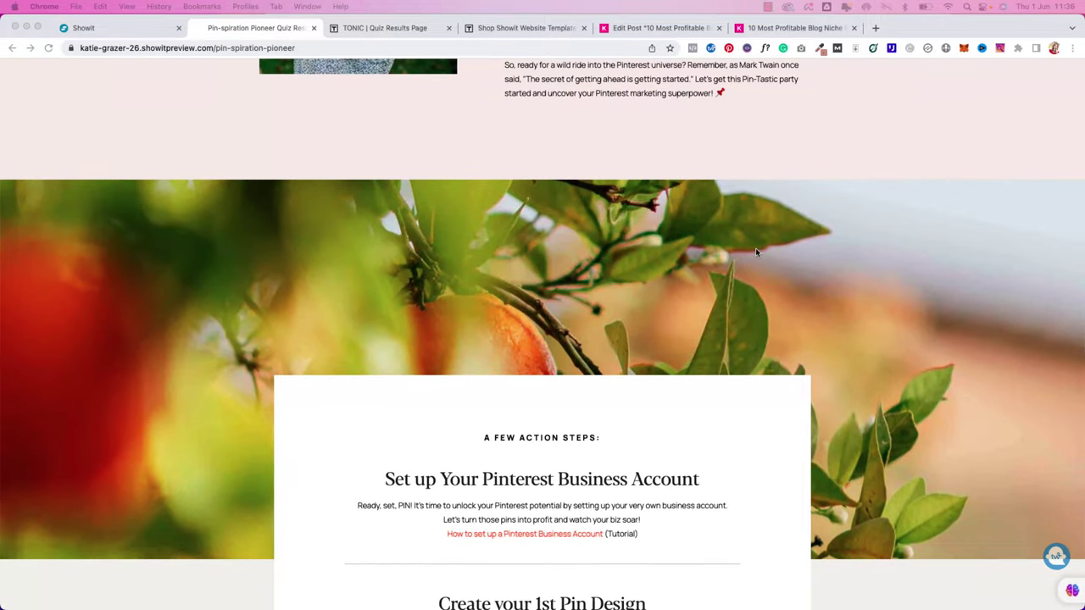
pyautogui.scroll(20, 559, 266)
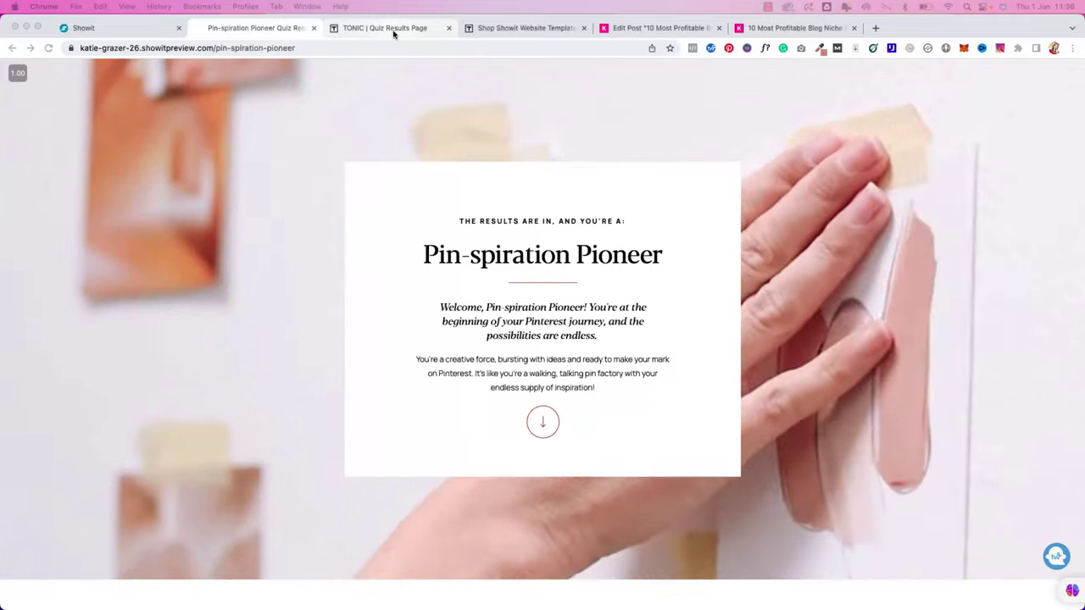
# Switch to the TONIC Quiz Results Page demo and look through the original template down to the list of other results
pyautogui.click(389, 29)
pyautogui.scroll(-8, 574, 263)
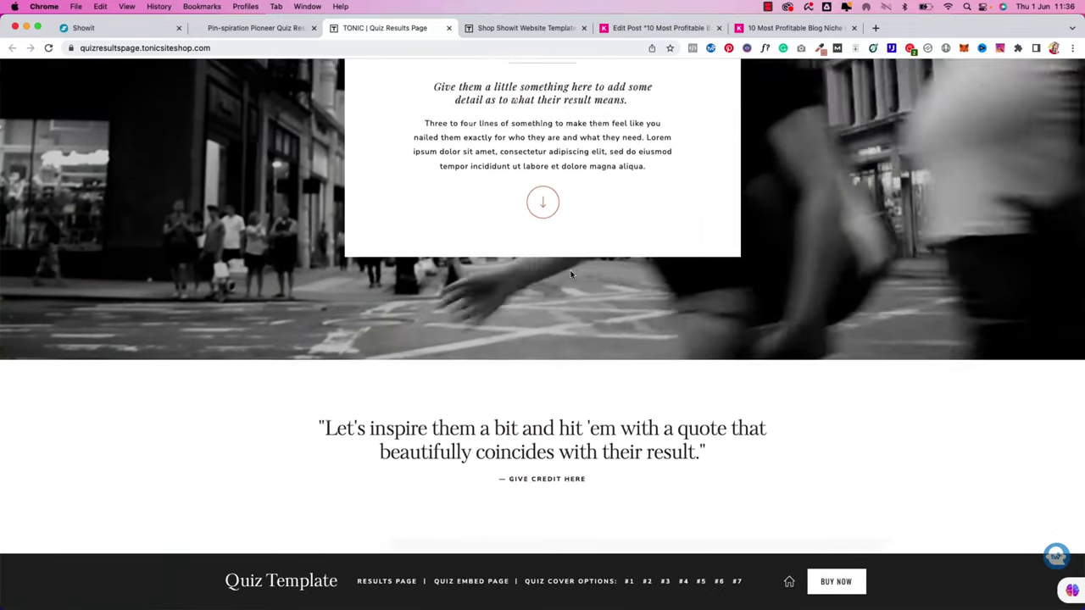
pyautogui.scroll(-20, 572, 280)
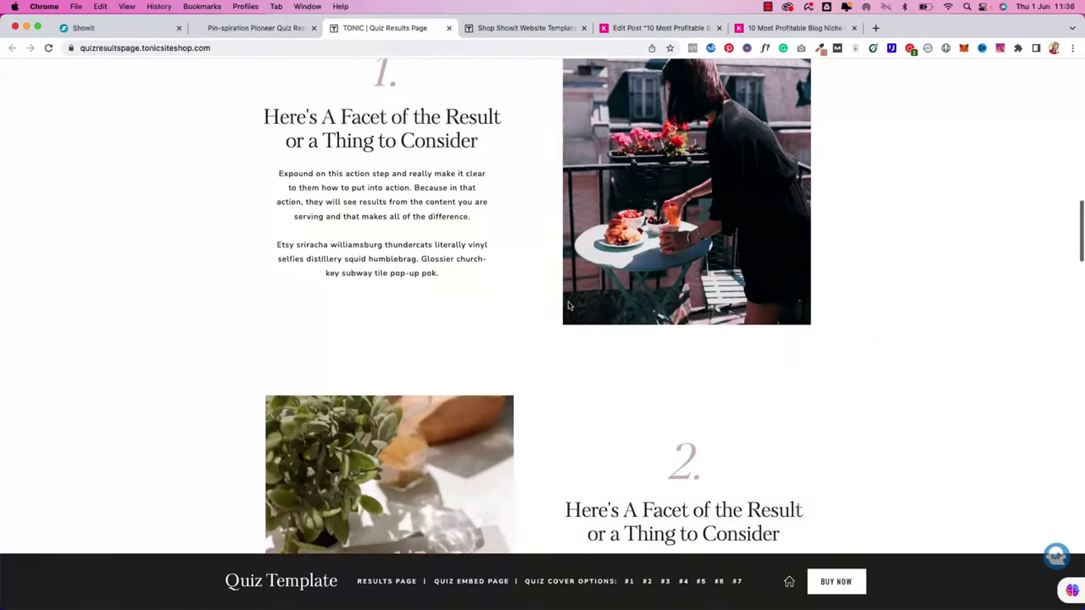
pyautogui.scroll(-20, 563, 321)
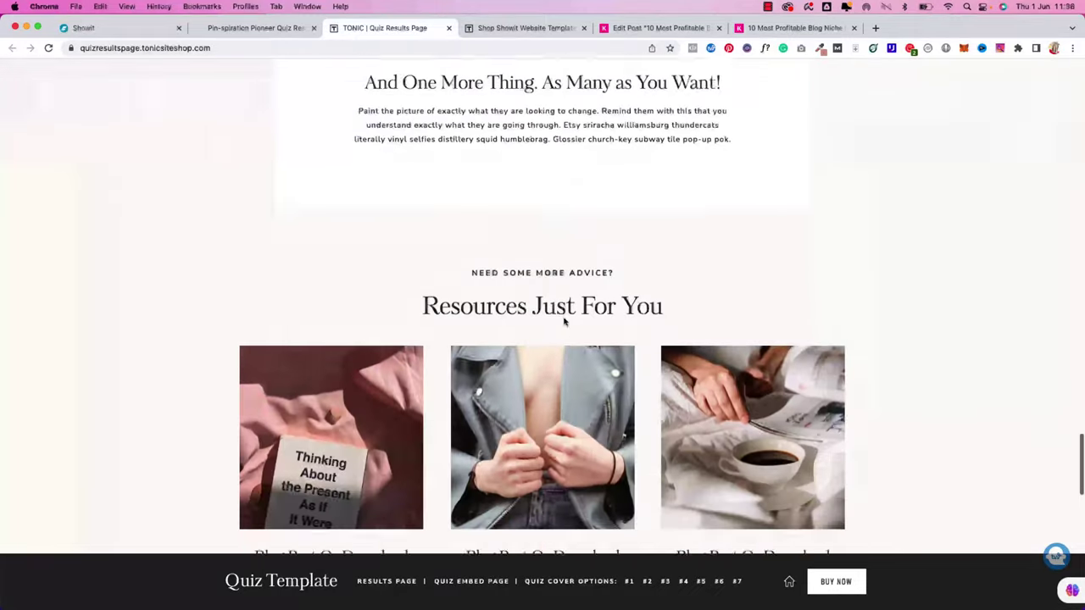
pyautogui.scroll(-15, 564, 321)
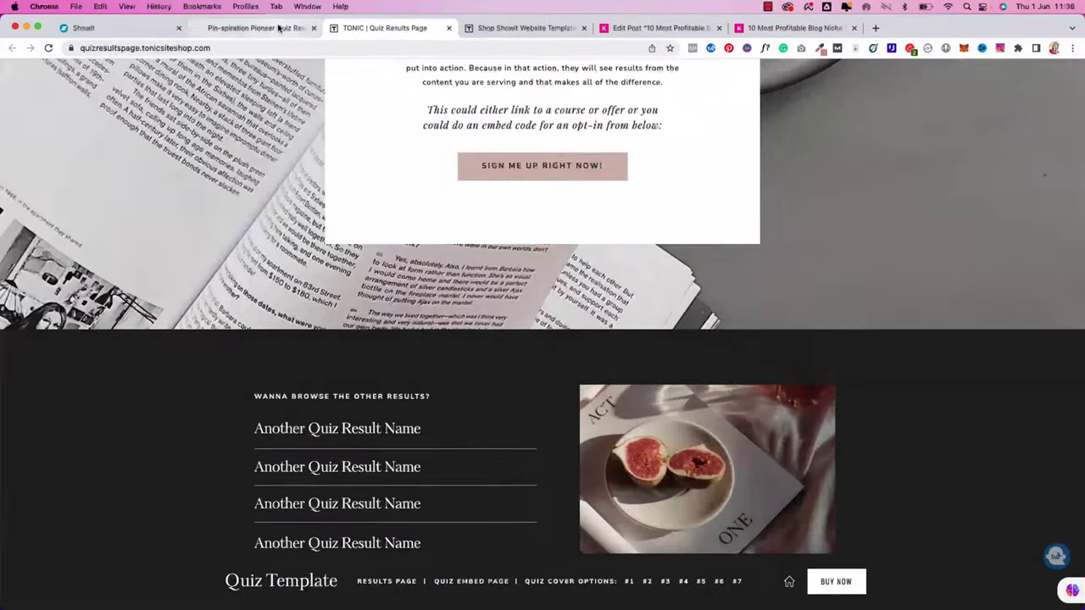
# Return to the Pin-spiration Pioneer preview and compare its customized sections with the original TONIC template
pyautogui.hotkey('ctrl', 'shift', 'Tab')
pyautogui.scroll(-20, 393, 133)
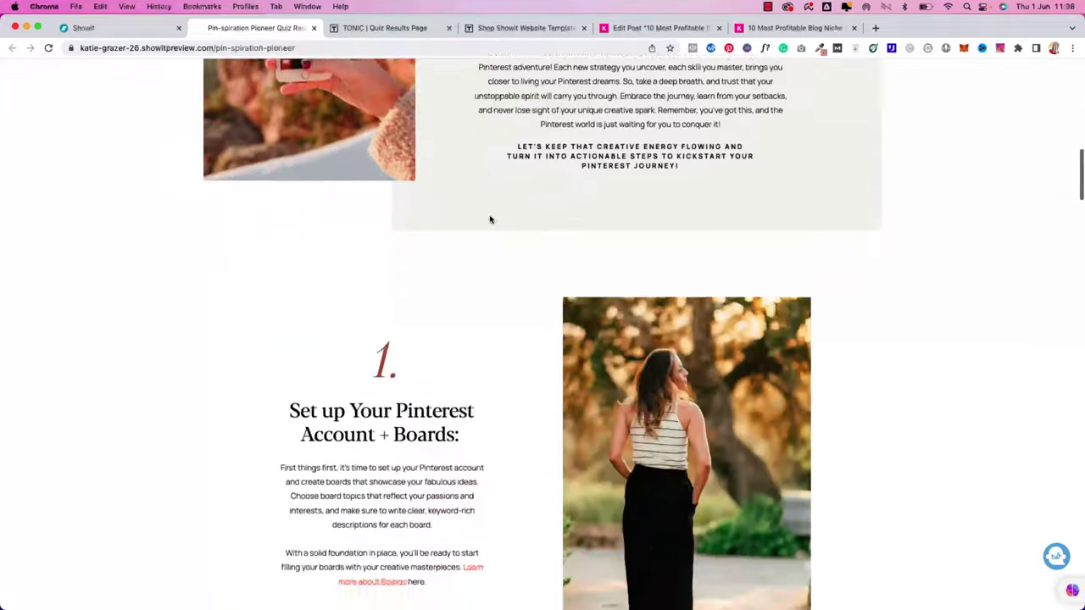
pyautogui.scroll(-20, 489, 219)
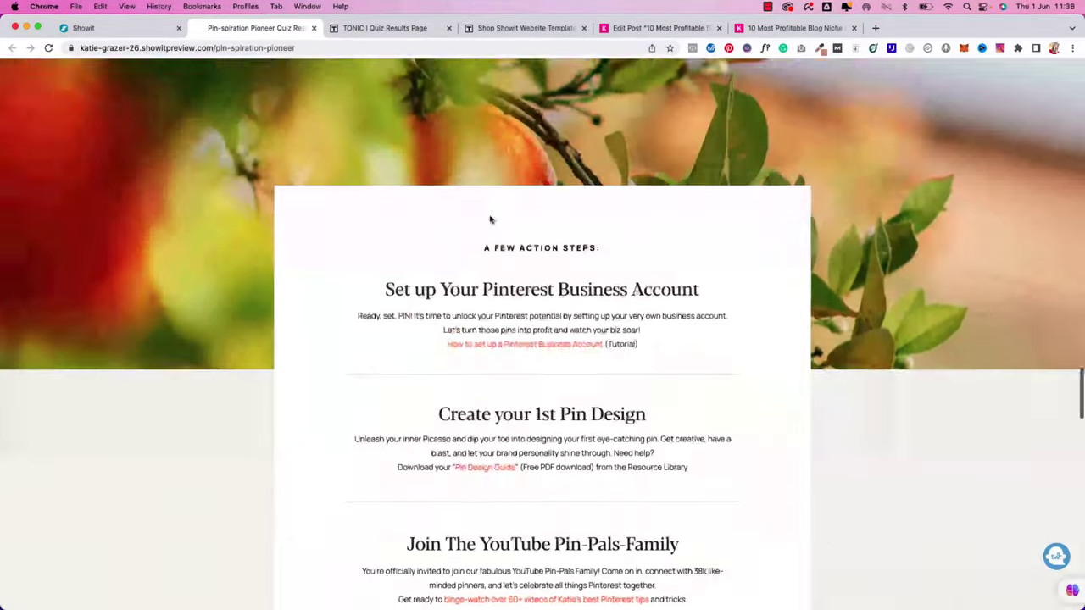
pyautogui.scroll(-20, 489, 219)
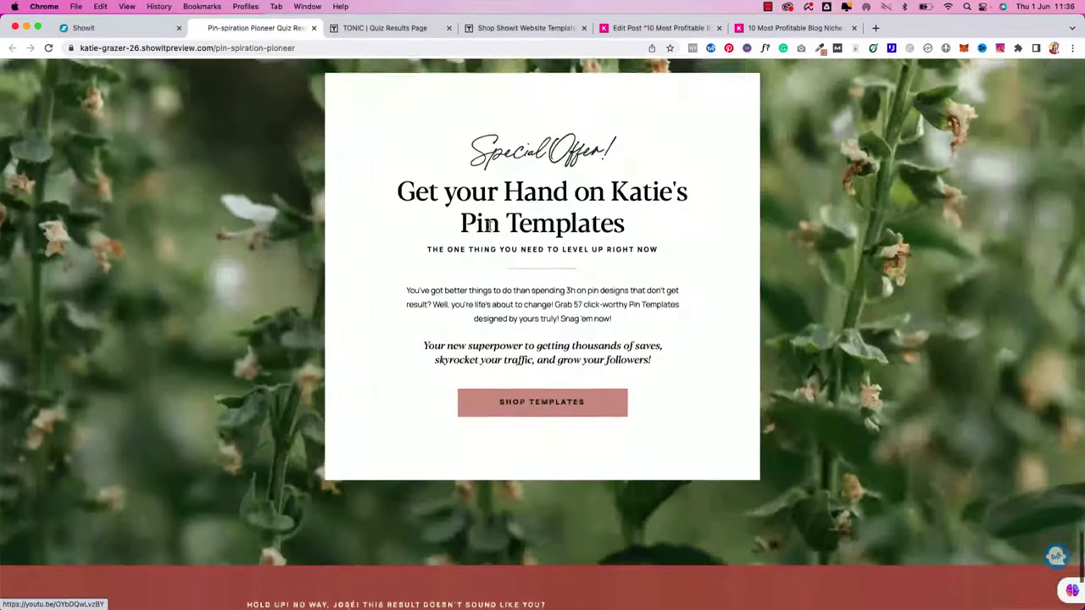
# Open the TONIC shop page and browse its Showit website templates, starting with Sidecar, Negroni, Lillet Blanc and Vesper
pyautogui.press('super+4')
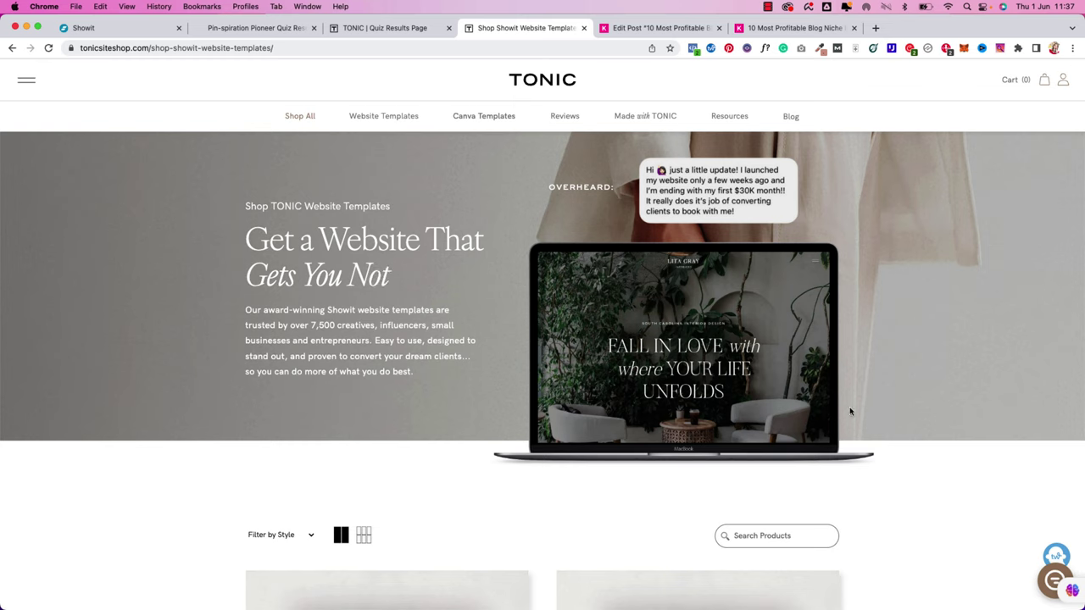
pyautogui.scroll(-5, 958, 303)
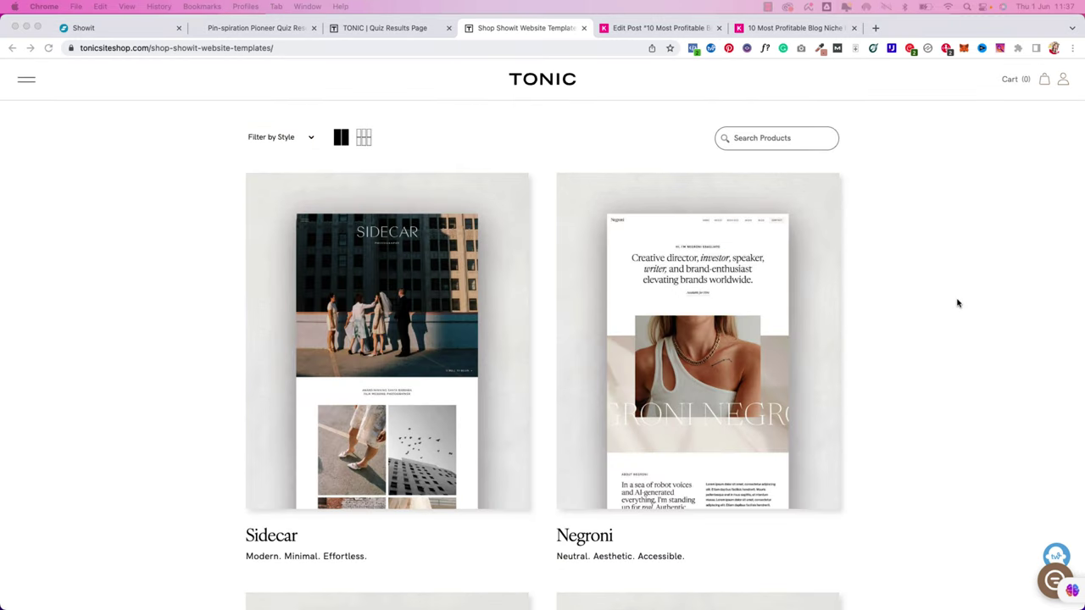
pyautogui.scroll(-4, 751, 343)
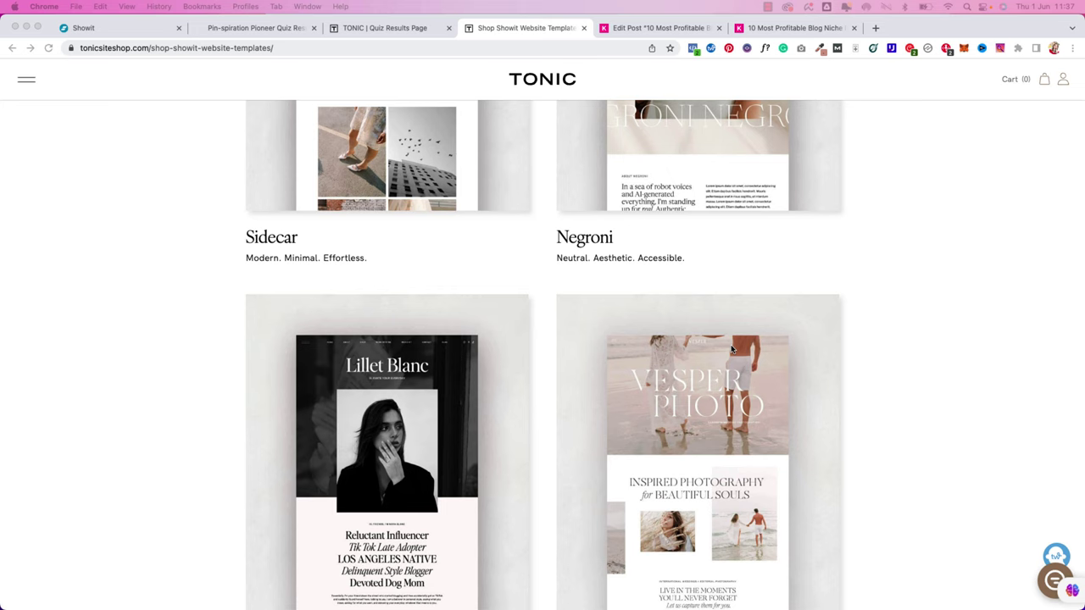
pyautogui.scroll(-3, 732, 349)
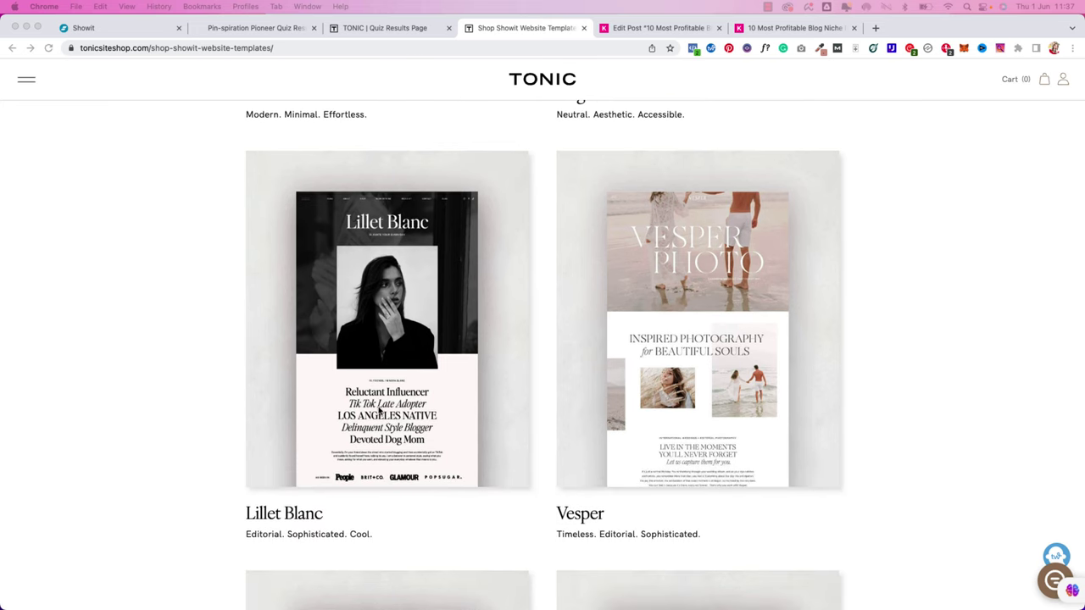
pyautogui.scroll(-15, 379, 411)
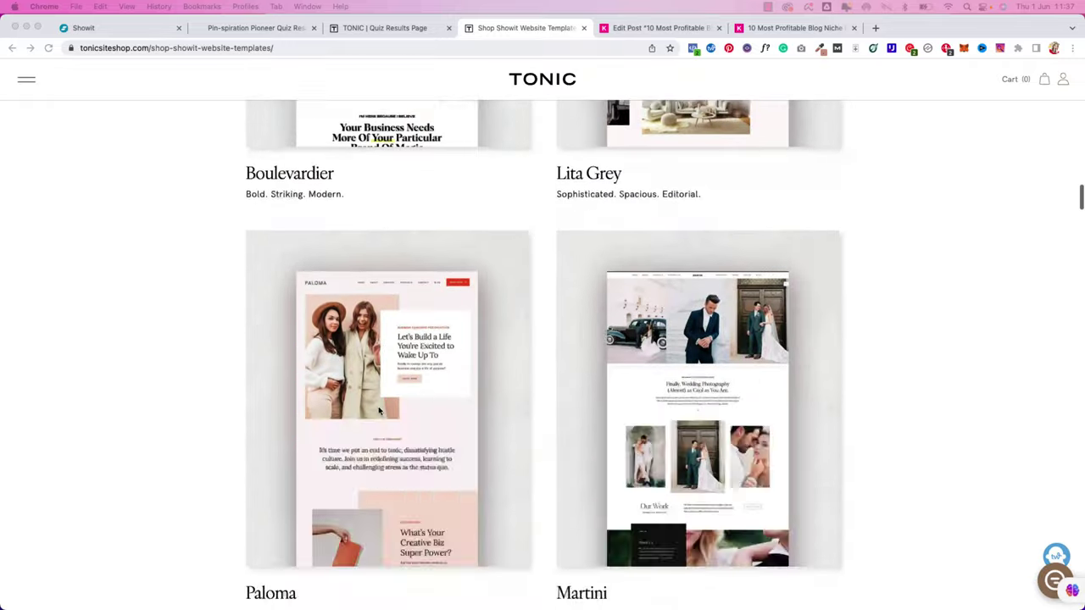
# Look through the remaining shop templates down to Bijou and Paper Plane, and revisit designs such as Margarita and French 75
pyautogui.scroll(-10, 379, 411)
pyautogui.scroll(4, 379, 411)
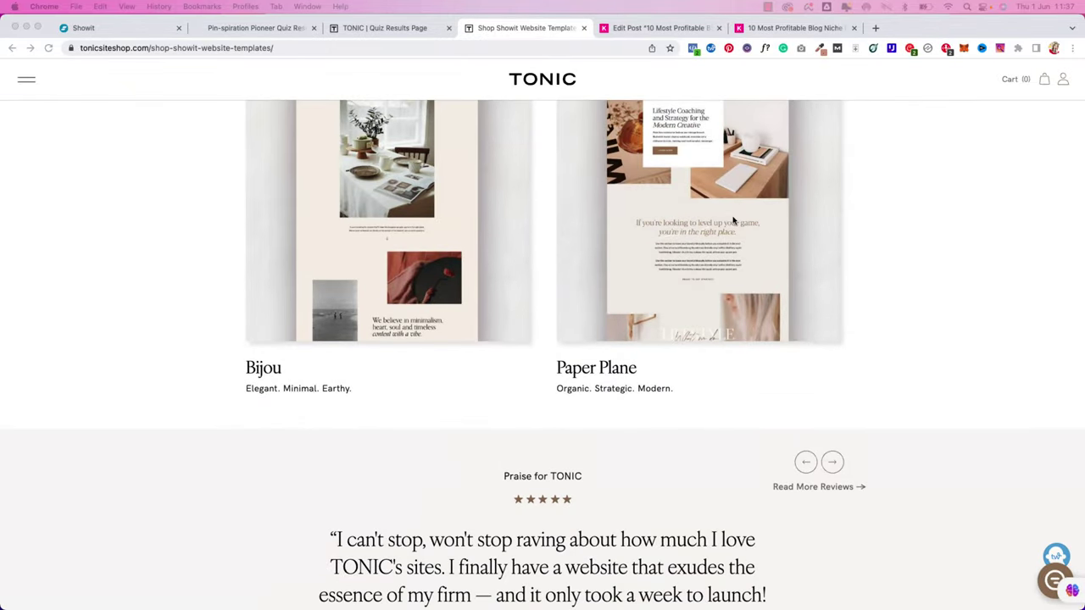
pyautogui.scroll(15, 734, 221)
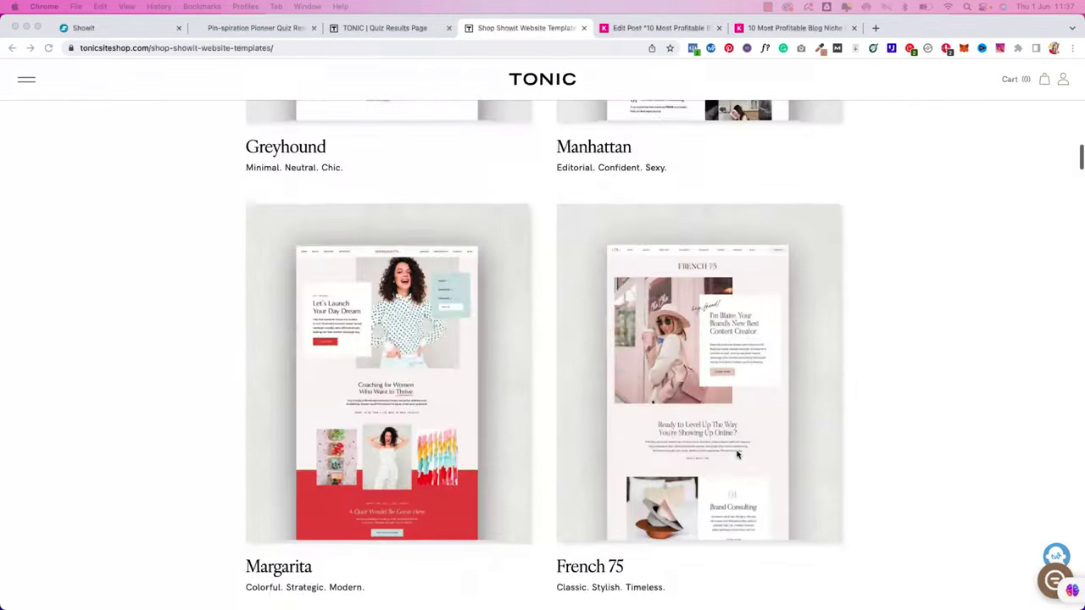
pyautogui.scroll(-1, 736, 455)
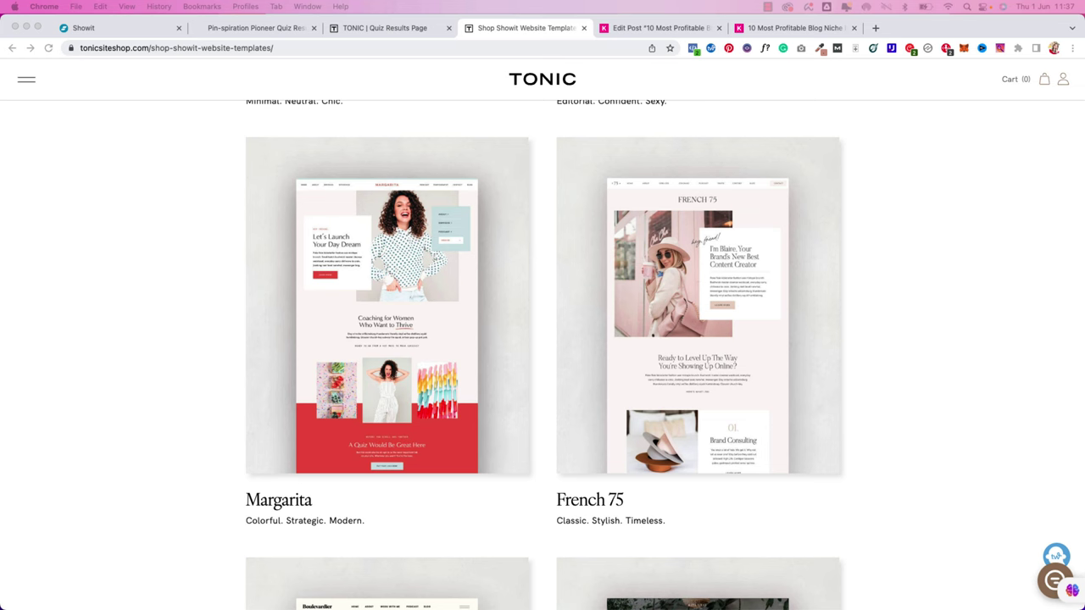
pyautogui.scroll(-15, 947, 385)
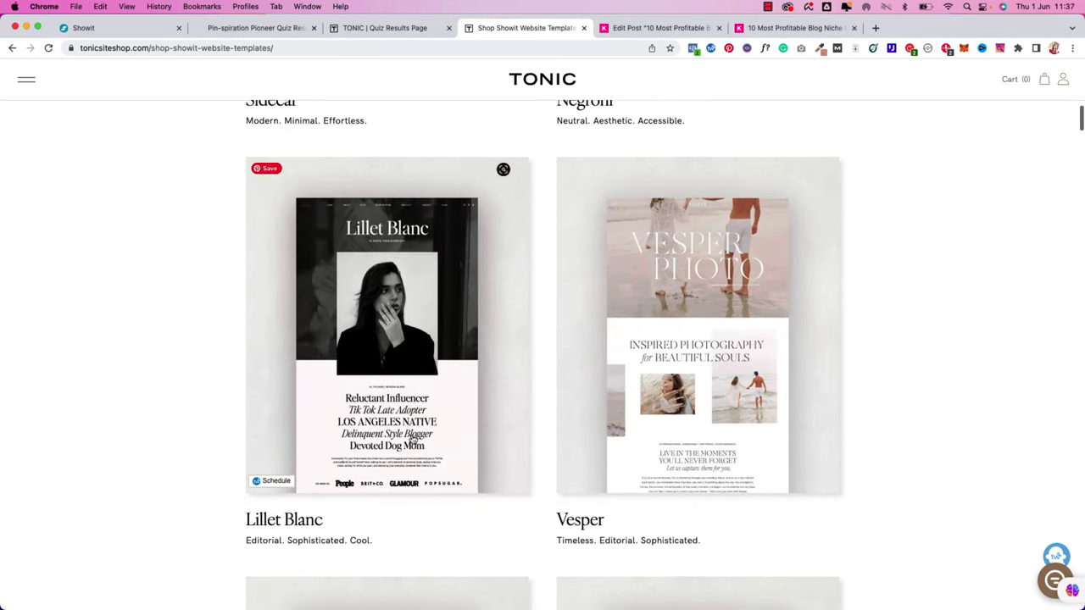
# Open the Lillet Blanc template's product page and launch its live demo
pyautogui.click(325, 421)
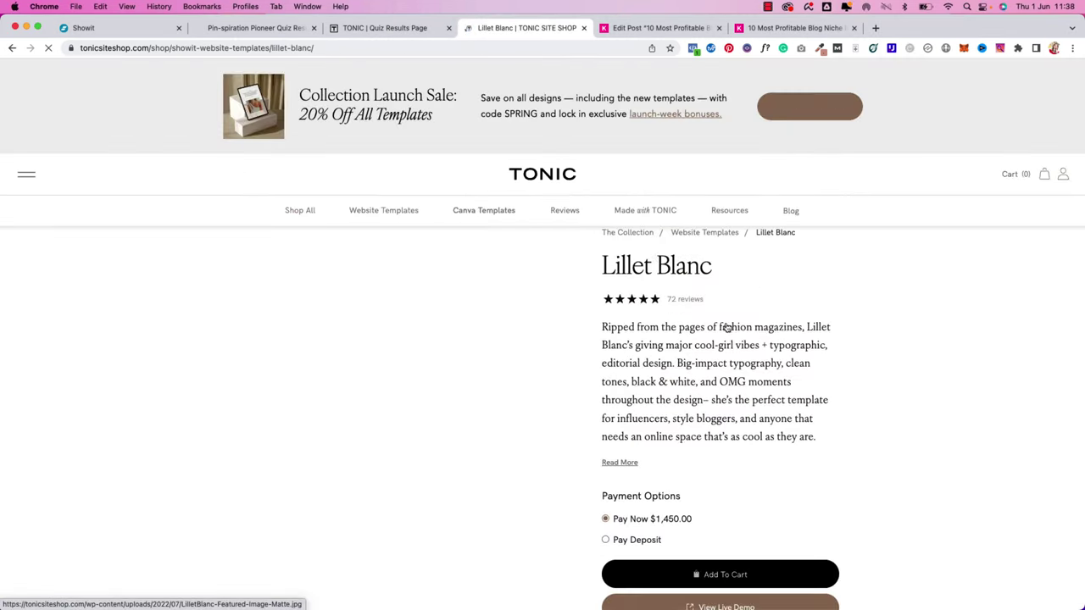
pyautogui.scroll(-2, 598, 254)
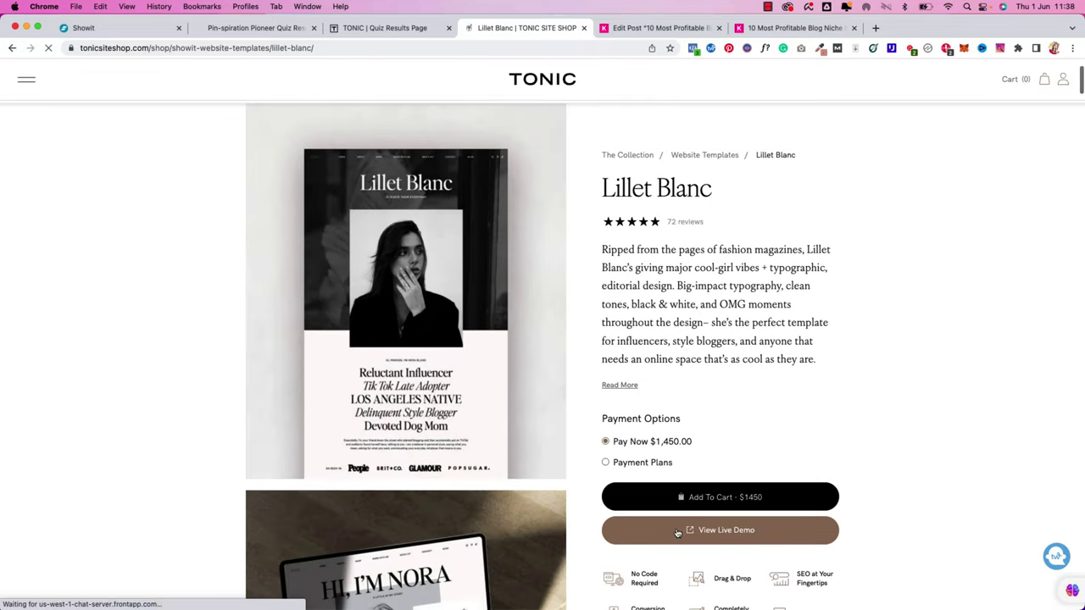
pyautogui.click(719, 531)
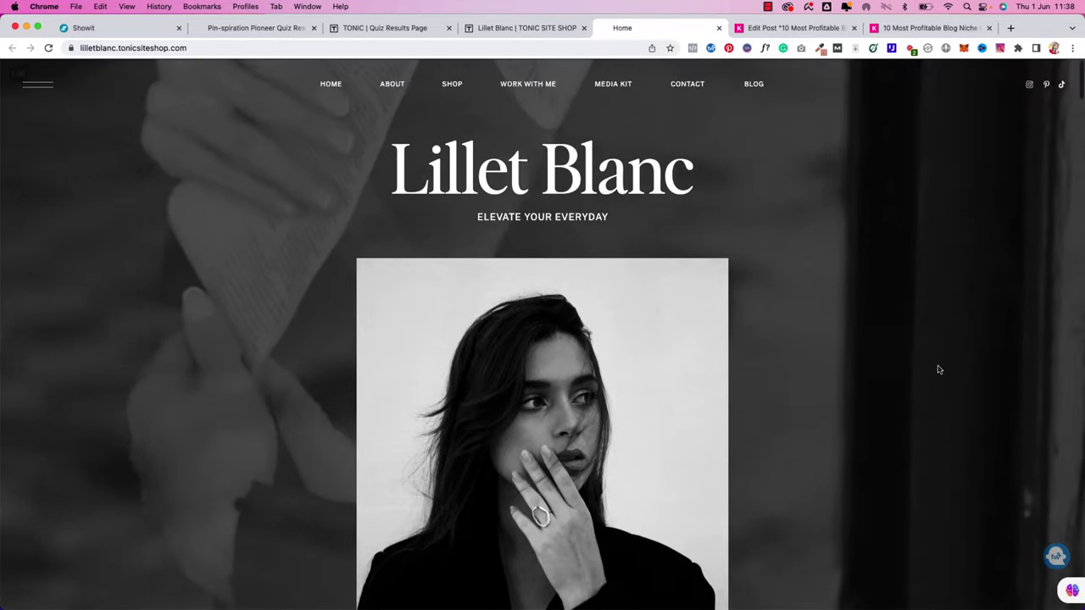
# Look through the Lillet Blanc demo homepage, including its quick links, brand partnerships, blog posts and podcast sections
pyautogui.scroll(-10, 938, 370)
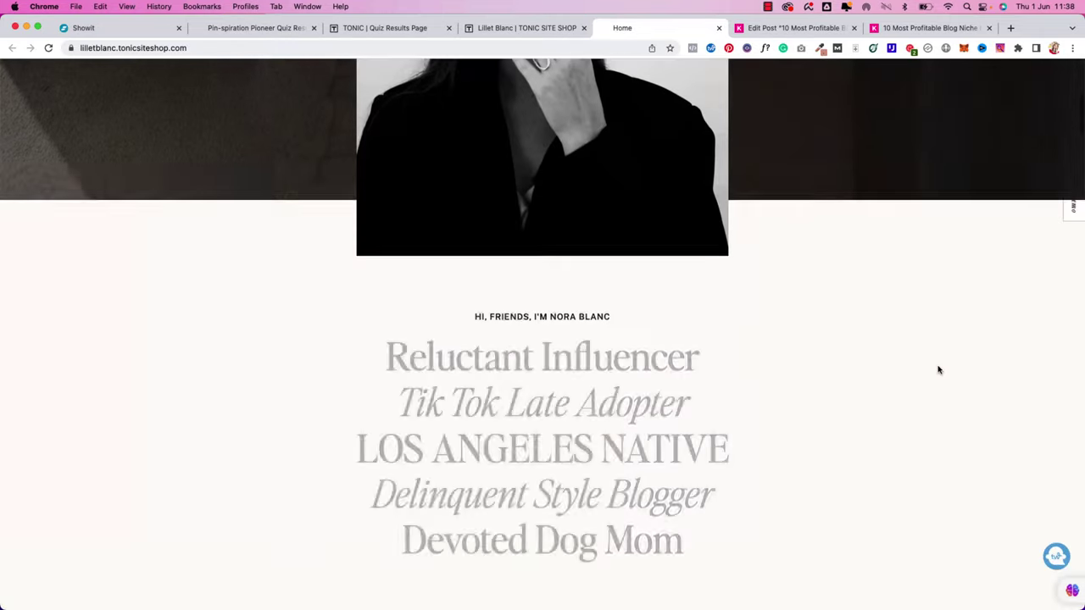
pyautogui.scroll(-10, 938, 370)
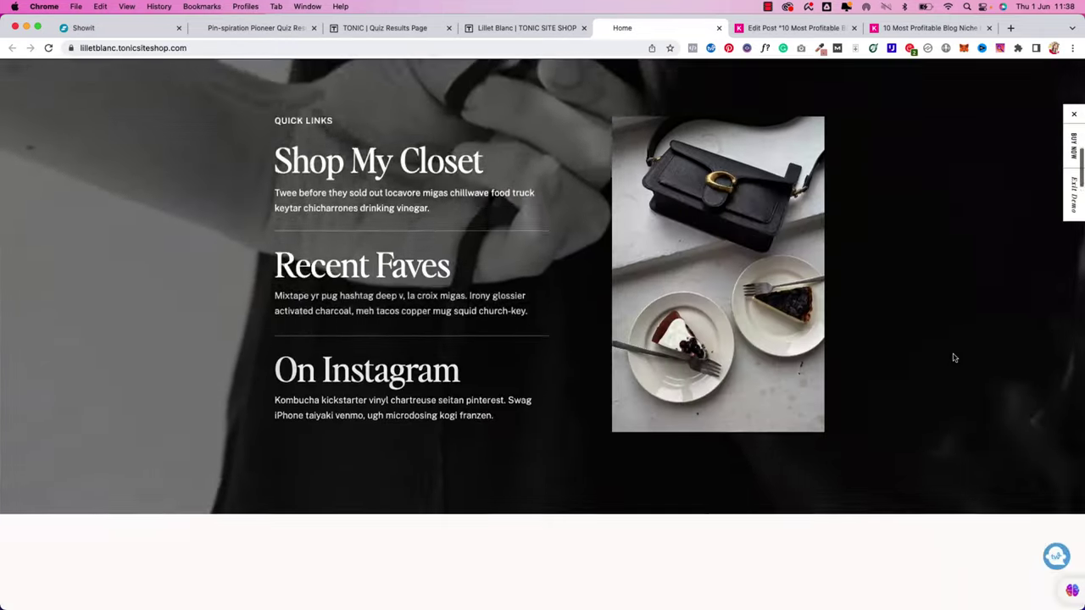
pyautogui.scroll(-15, 953, 358)
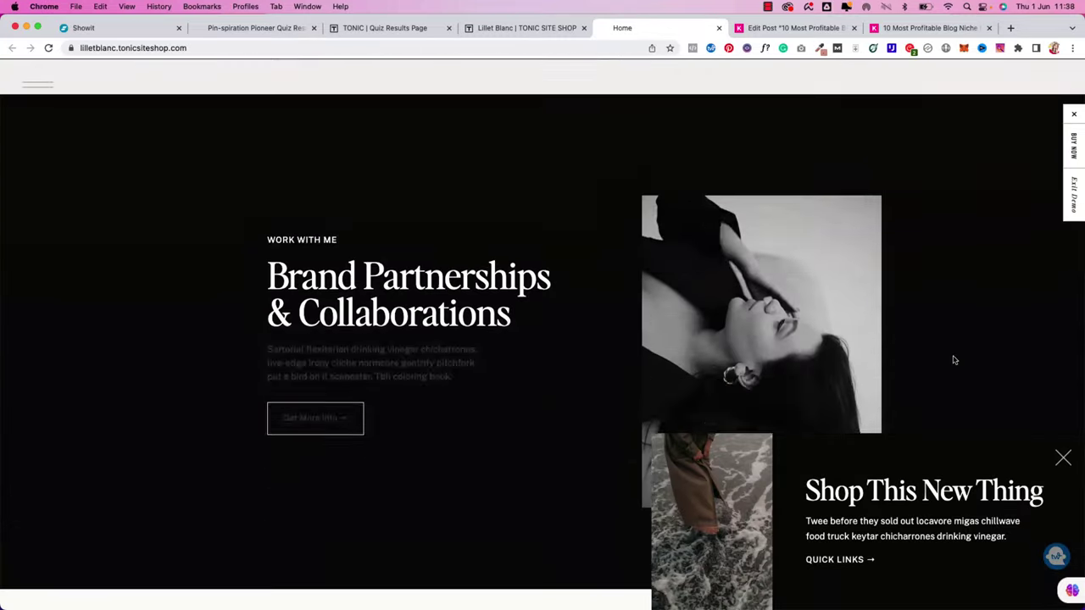
pyautogui.scroll(-15, 953, 360)
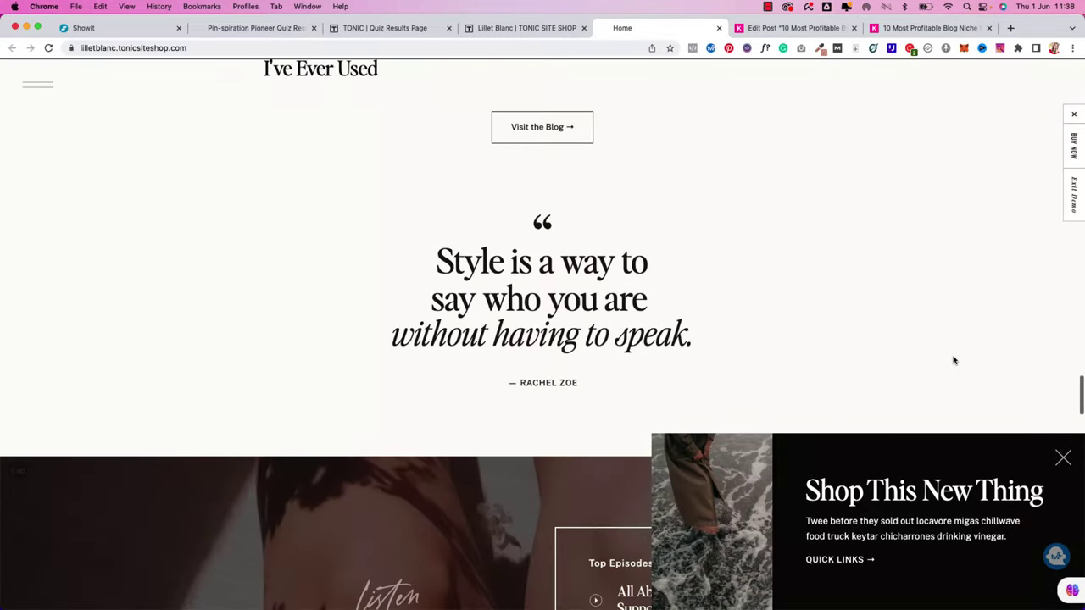
pyautogui.scroll(10, 953, 361)
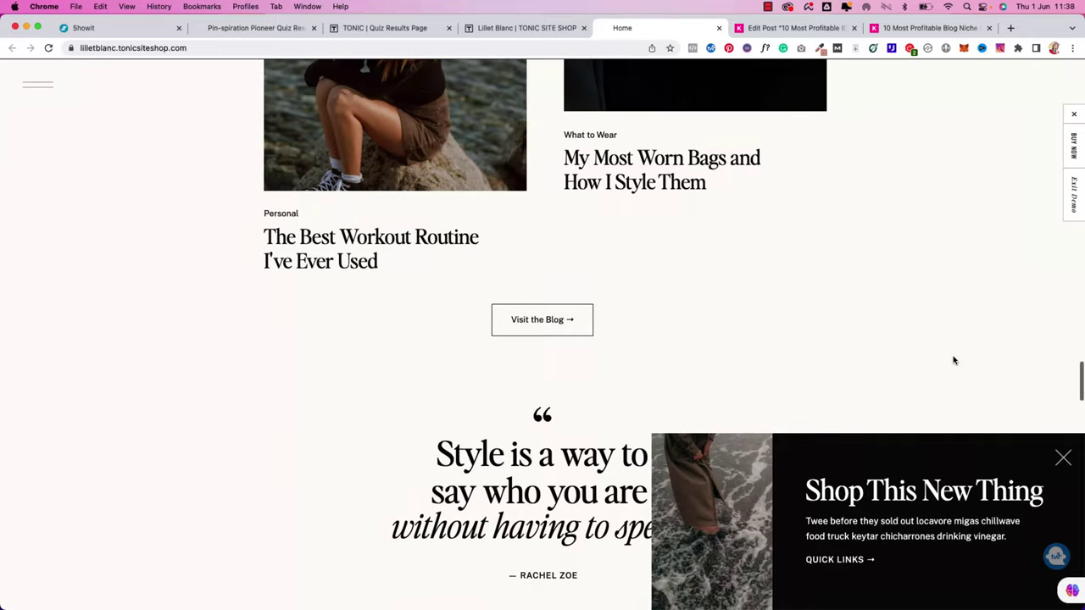
pyautogui.scroll(-9, 256, 342)
# Open the demo's Podcast page, look through it down to the review section, and close the demo
pyautogui.click(399, 377)
pyautogui.scroll(-15, 291, 358)
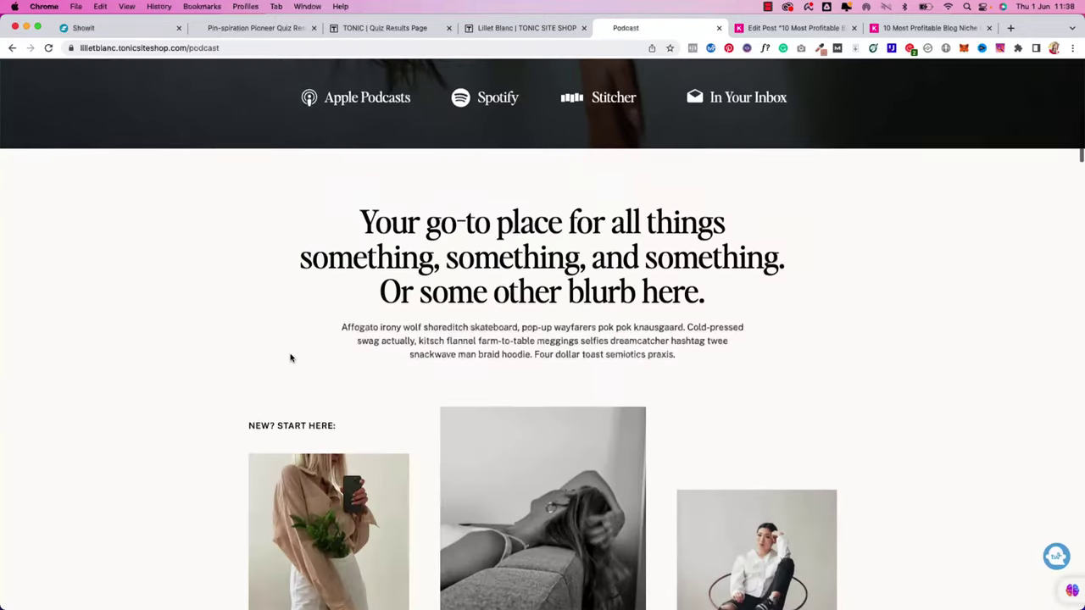
pyautogui.scroll(-20, 290, 358)
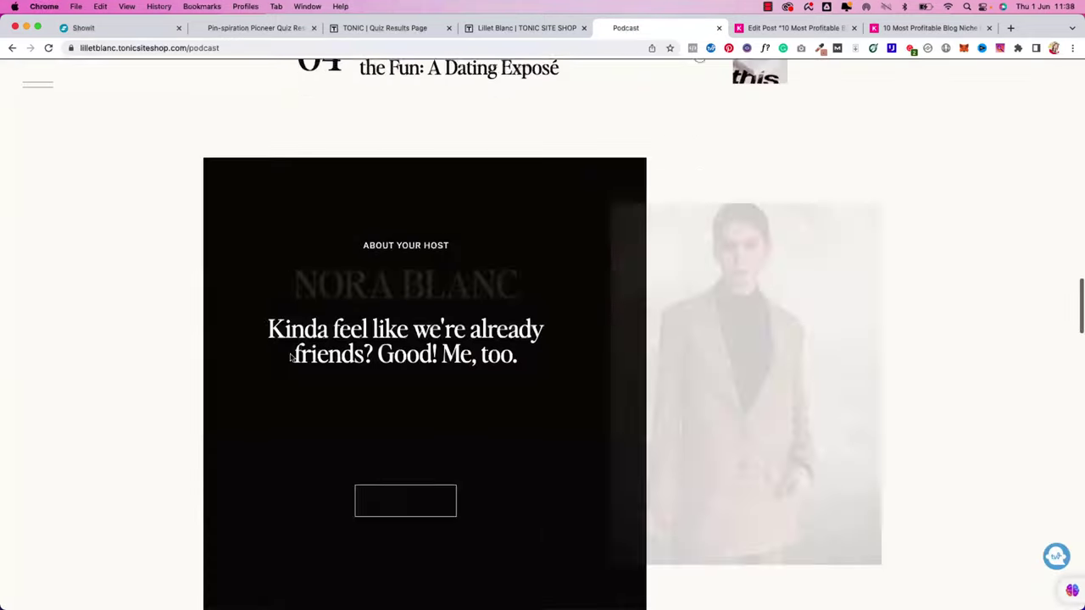
pyautogui.scroll(-10, 243, 504)
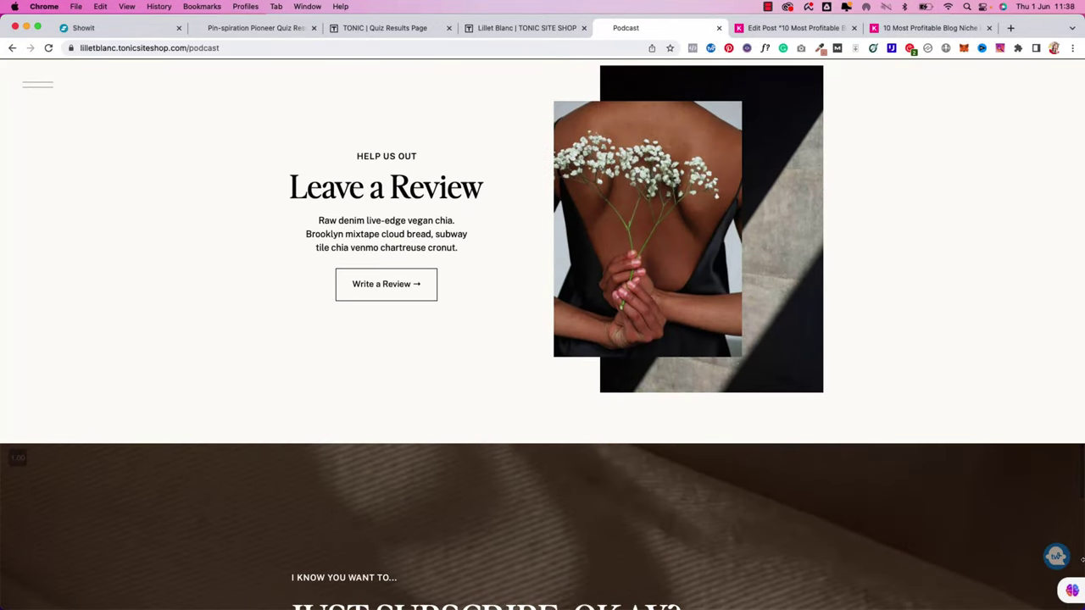
pyautogui.press('super+w')
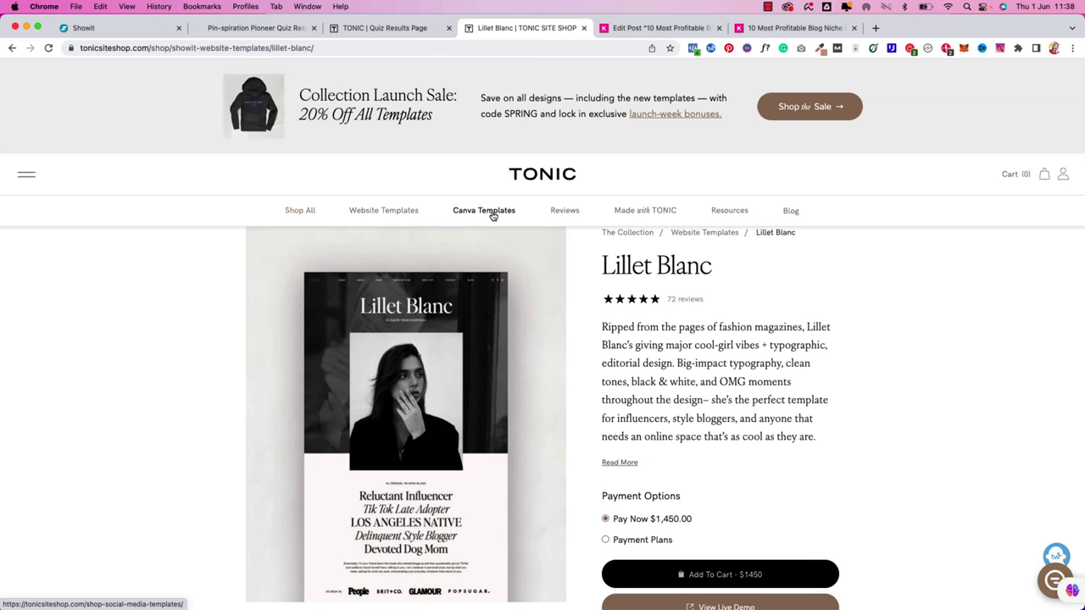
# Open TONIC's Canva Templates page and examine the Speaking + Presentation slide deck and Content Templates Batch No. 03
pyautogui.click(492, 216)
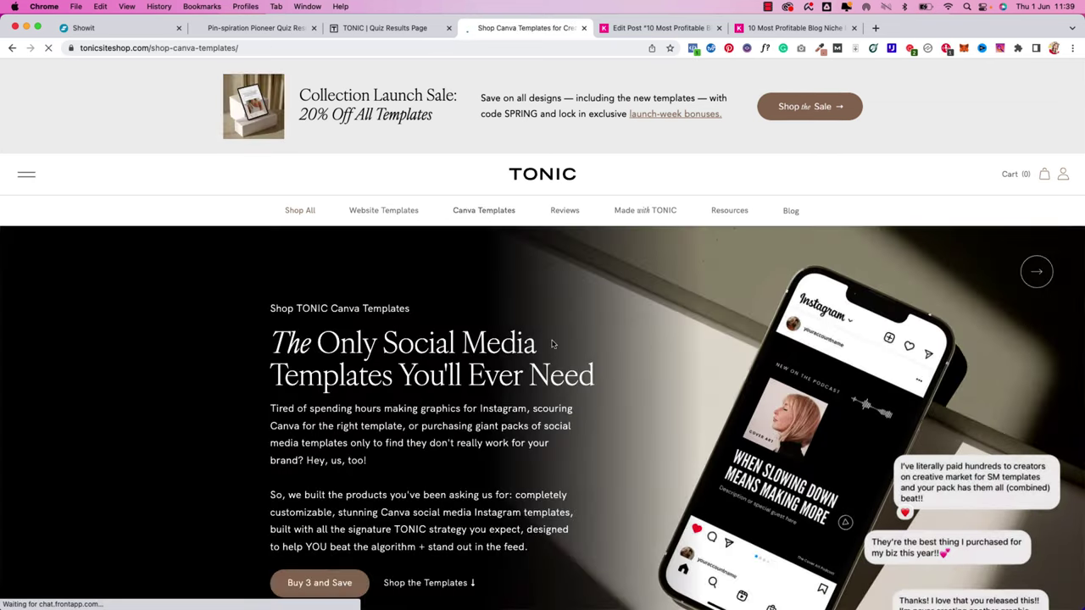
pyautogui.scroll(-10, 552, 343)
pyautogui.scroll(-1, 552, 343)
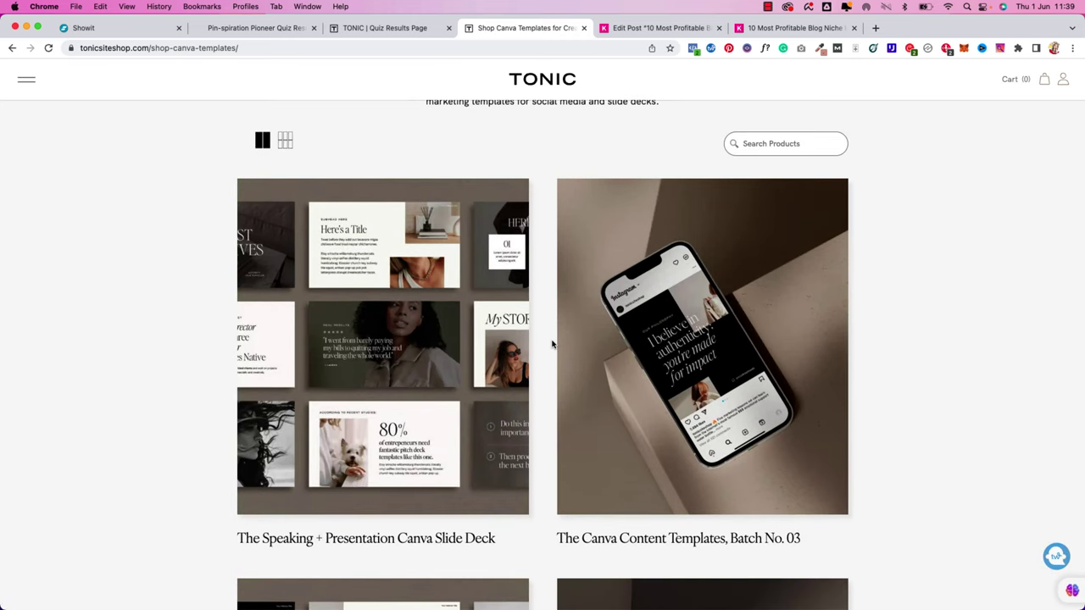
pyautogui.scroll(-1, 552, 343)
pyautogui.scroll(-2, 552, 344)
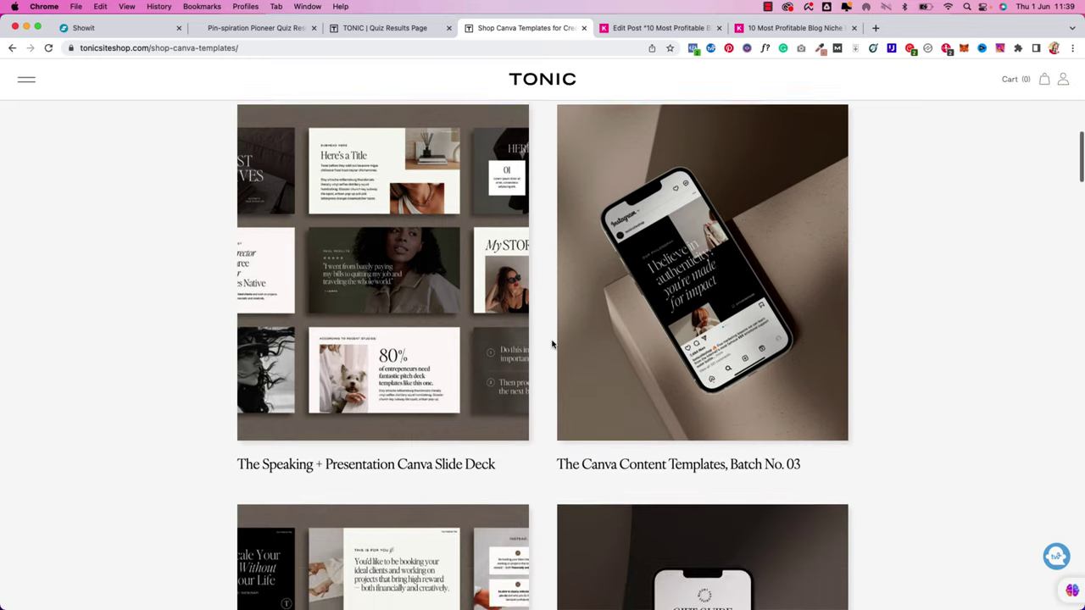
pyautogui.scroll(-1, 551, 343)
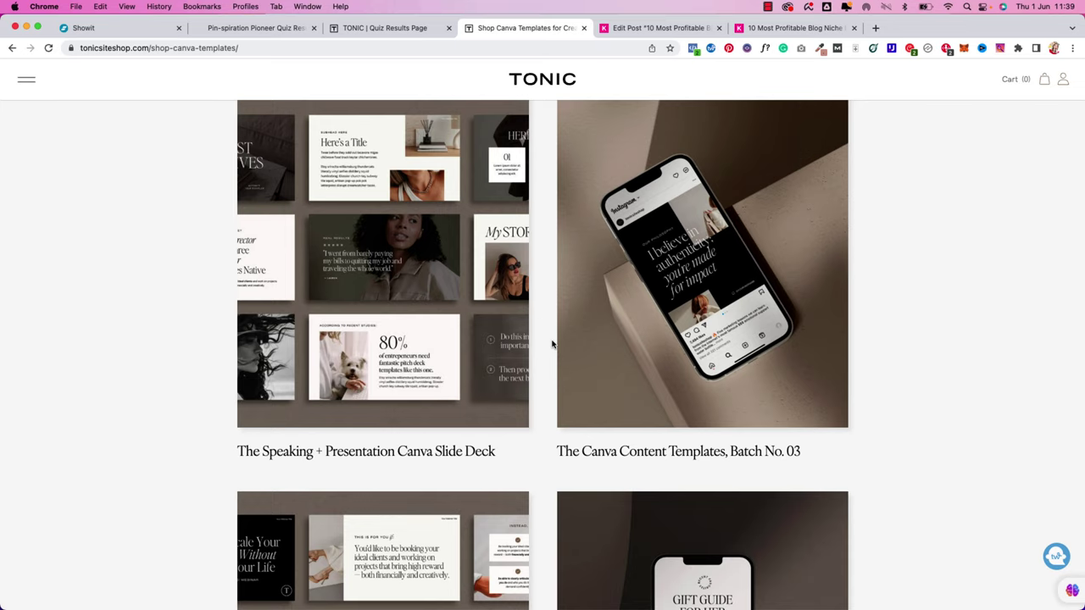
pyautogui.scroll(-2, 552, 343)
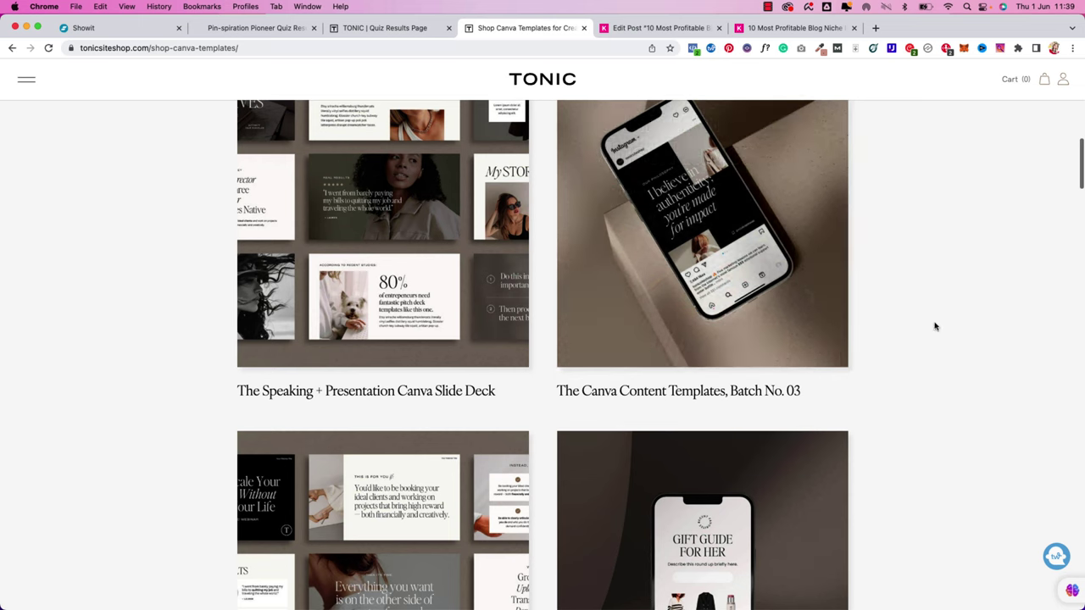
pyautogui.scroll(-1, 935, 326)
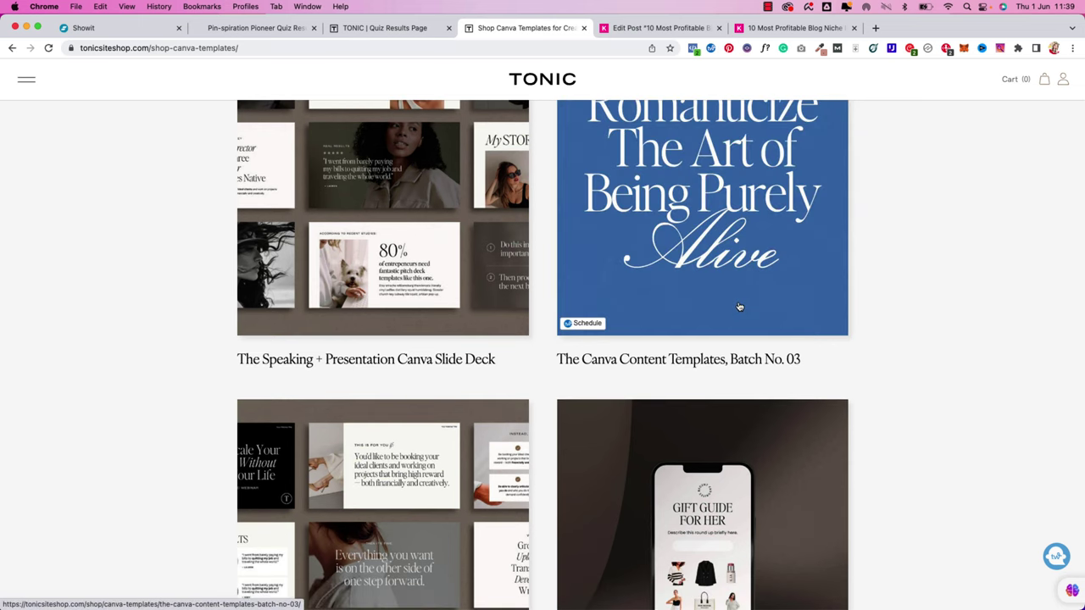
pyautogui.scroll(-2, 932, 305)
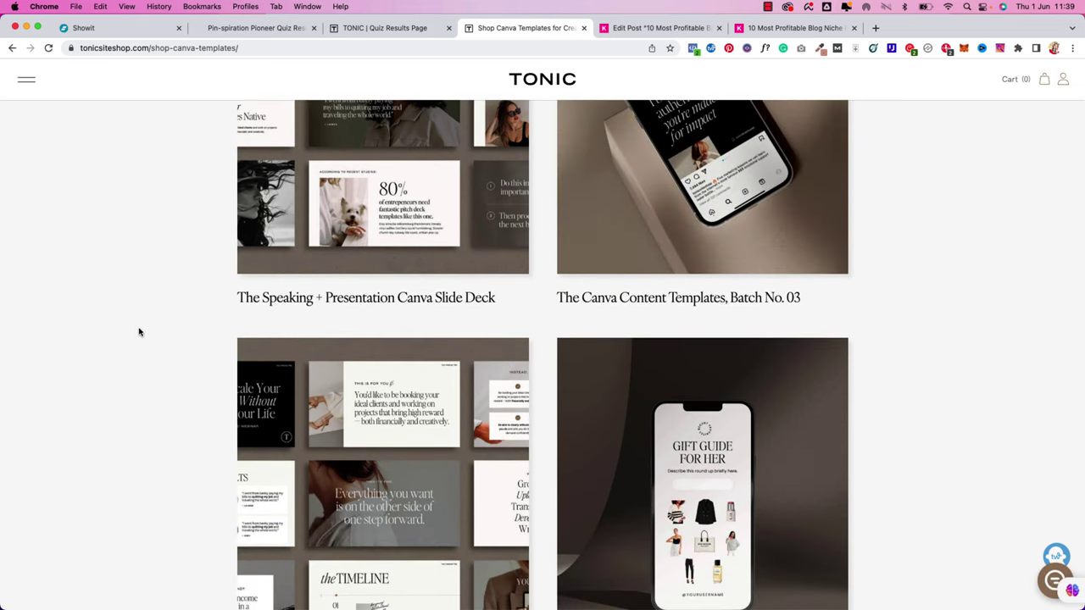
# Browse the remaining Canva products, from the Webinar + Sales Funnel deck and Stories templates down to Marketing Templates and Content Templates Batch No. 01
pyautogui.scroll(8, 139, 333)
pyautogui.scroll(-4, 141, 334)
pyautogui.scroll(-1, 129, 405)
pyautogui.scroll(-9, 218, 332)
pyautogui.scroll(5, 216, 333)
pyautogui.scroll(-2, 145, 436)
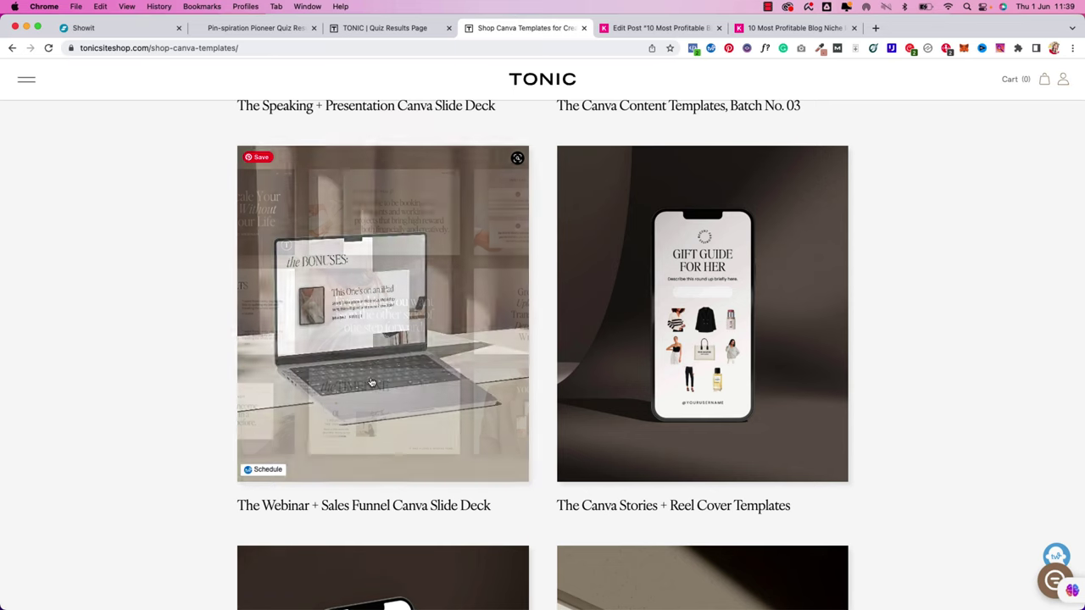
pyautogui.scroll(-3, 949, 390)
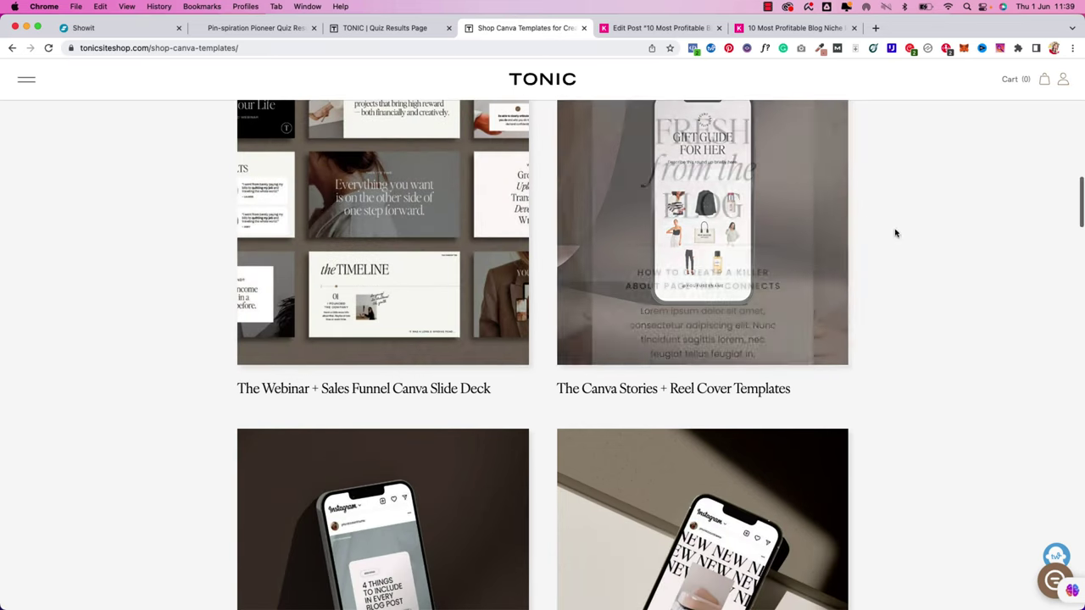
pyautogui.scroll(-10, 975, 254)
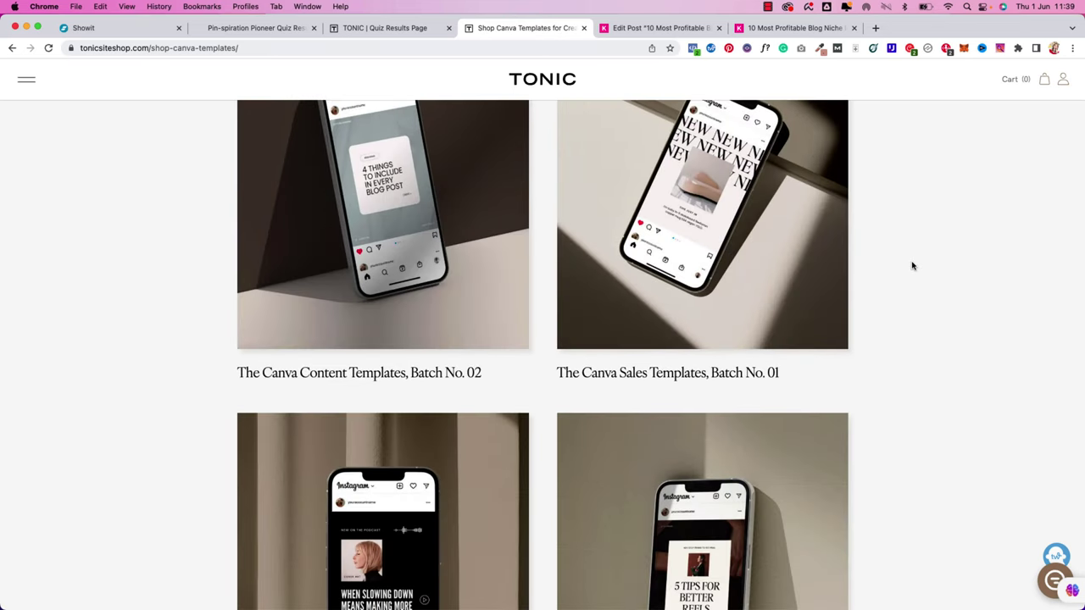
pyautogui.scroll(-8, 974, 284)
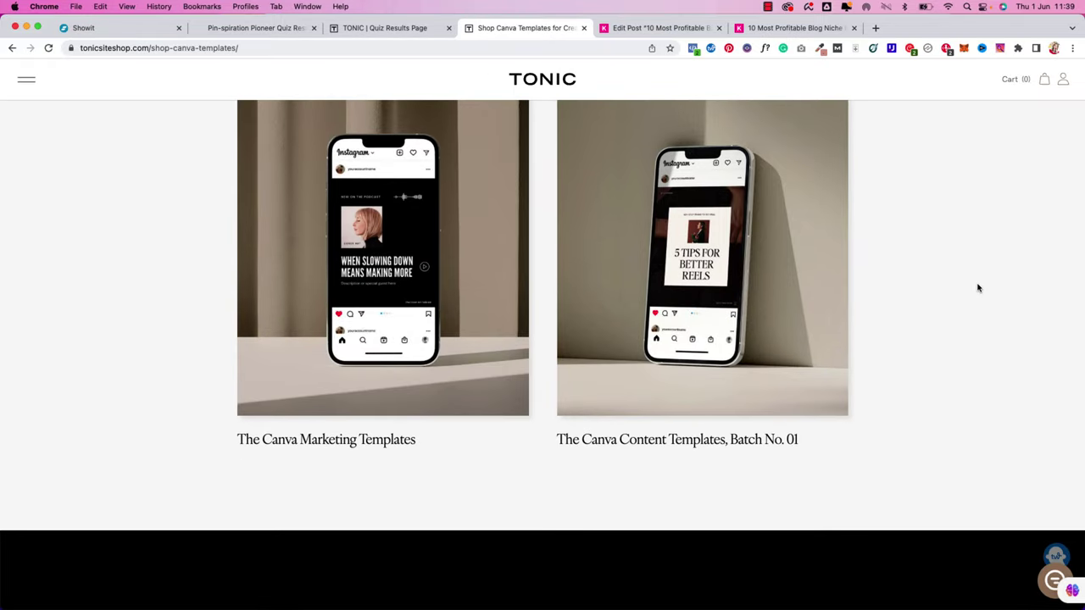
# Return to the introduction above the Canva template collection
pyautogui.scroll(15, 977, 289)
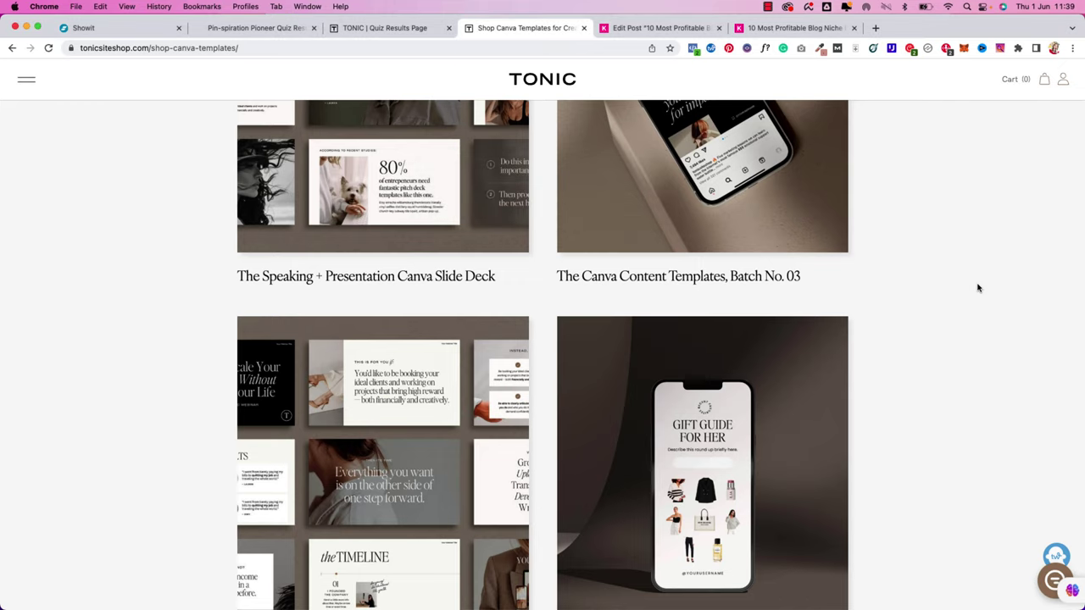
pyautogui.scroll(5, 977, 288)
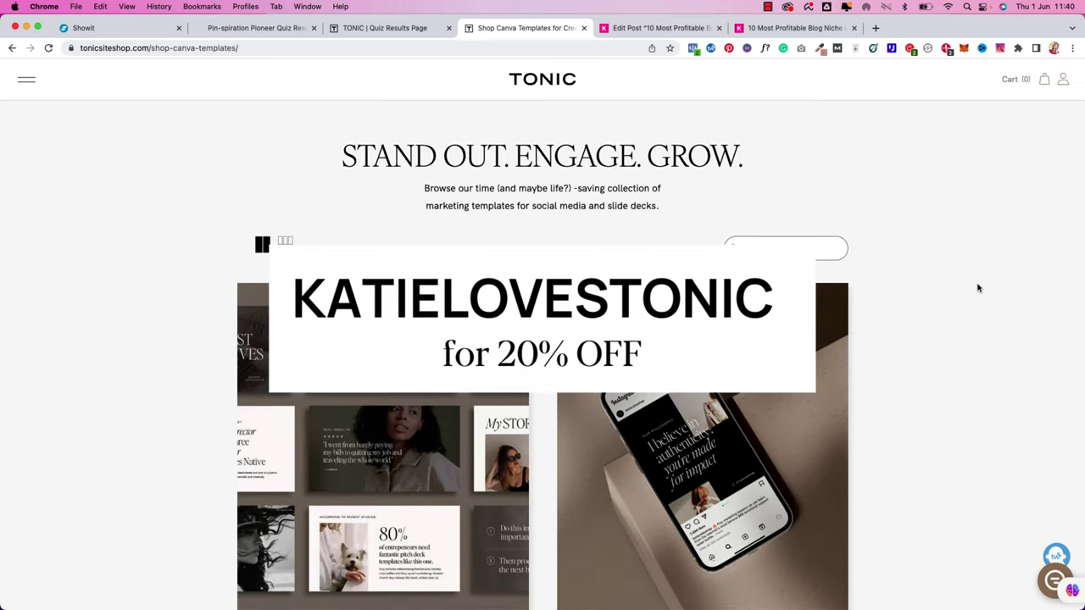
pyautogui.scroll(5, 977, 289)
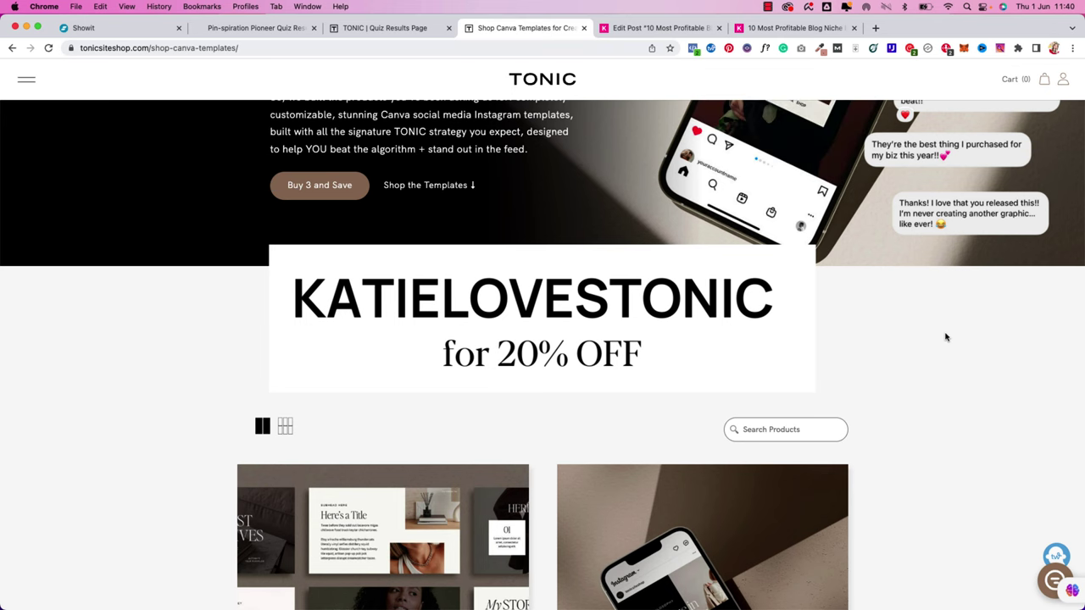
# Switch to the Showit editor, open the account's Add to Library dialog for a shared design key, and close it without adding a design
pyautogui.click(141, 30)
pyautogui.click(385, 272)
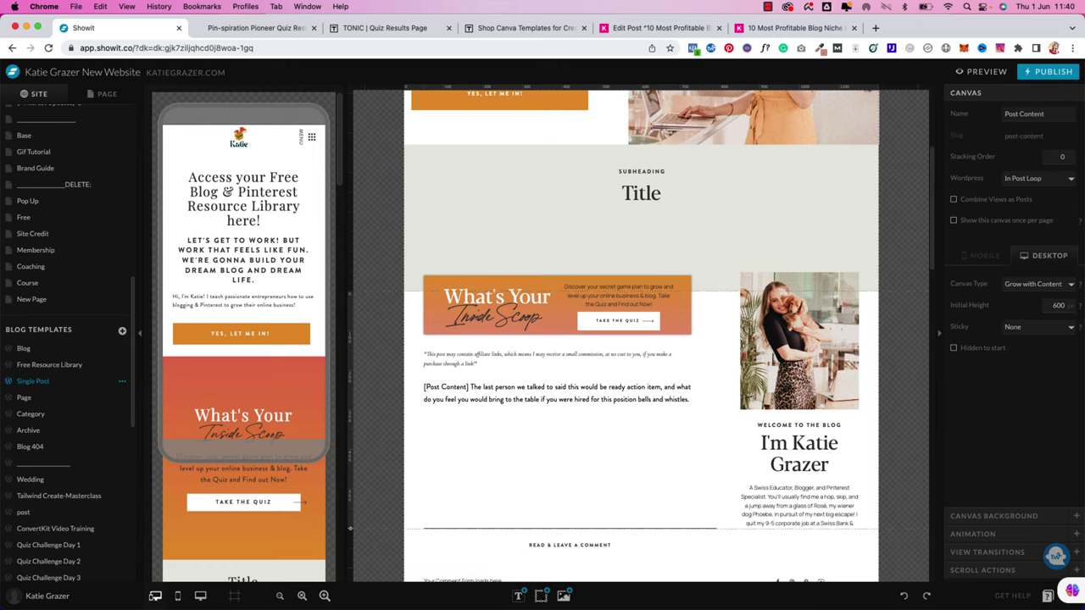
pyautogui.click(571, 417)
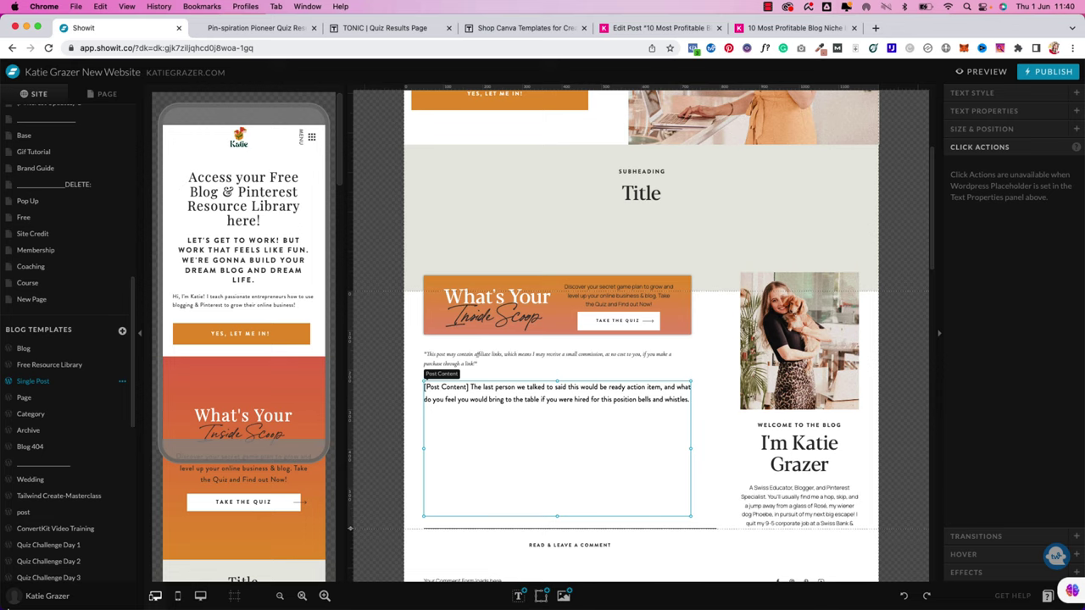
pyautogui.click(42, 595)
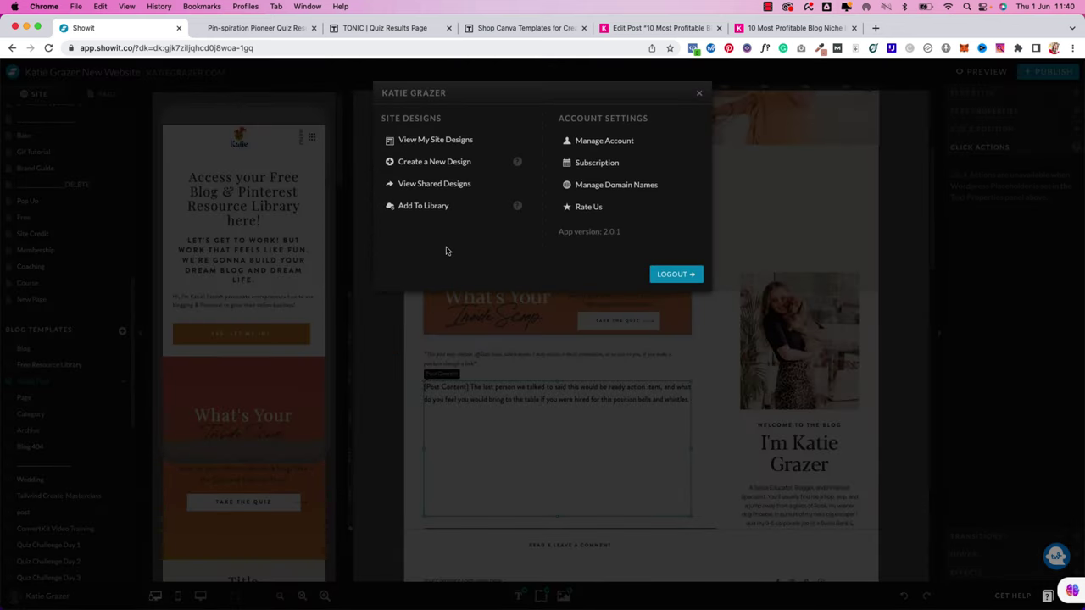
pyautogui.click(424, 206)
pyautogui.click(554, 222)
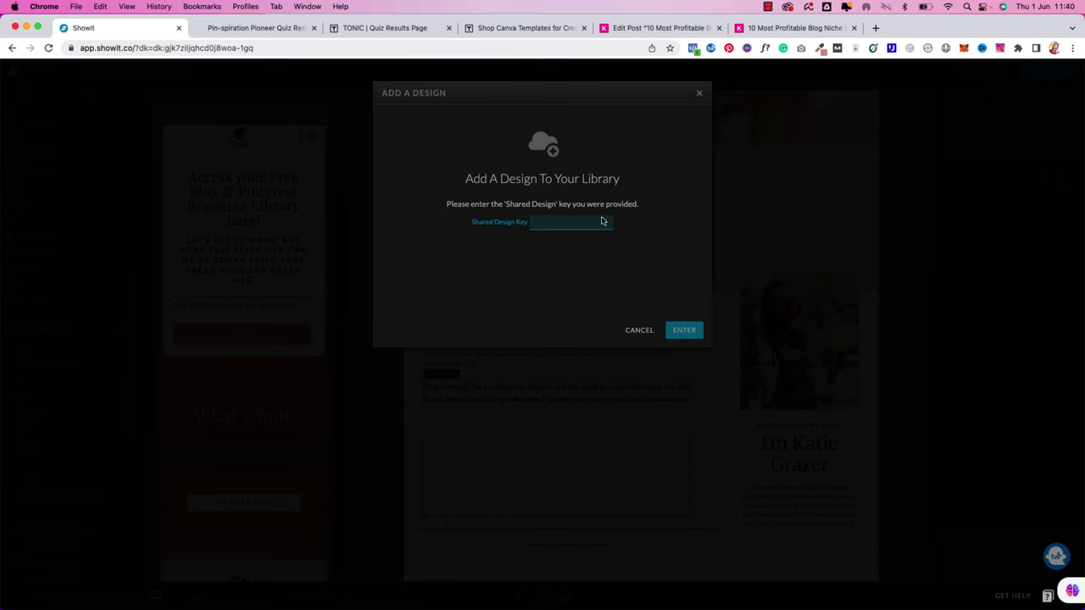
pyautogui.click(685, 334)
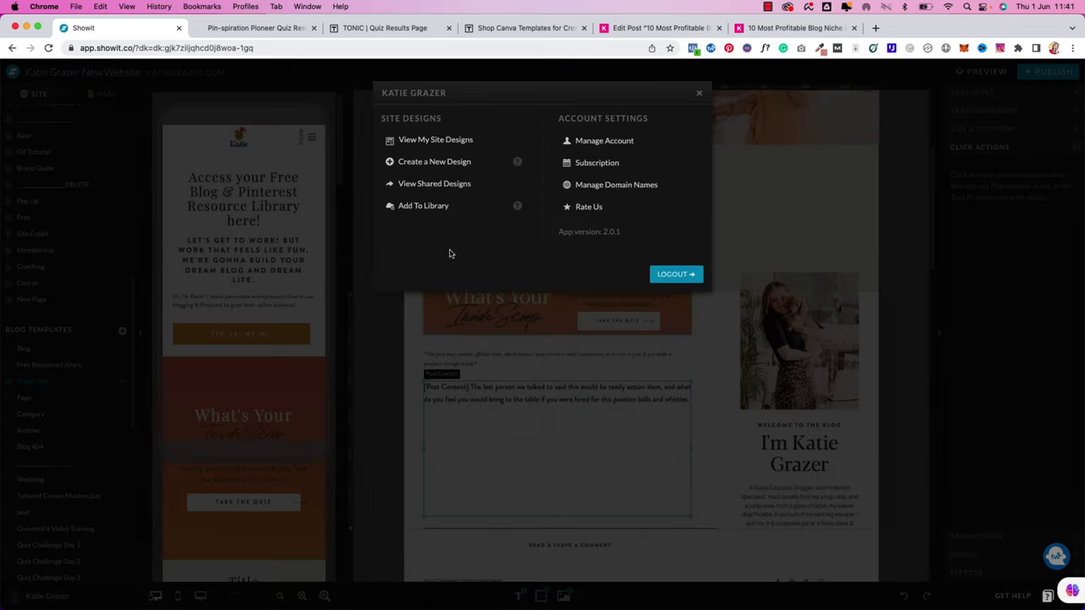
pyautogui.click(385, 343)
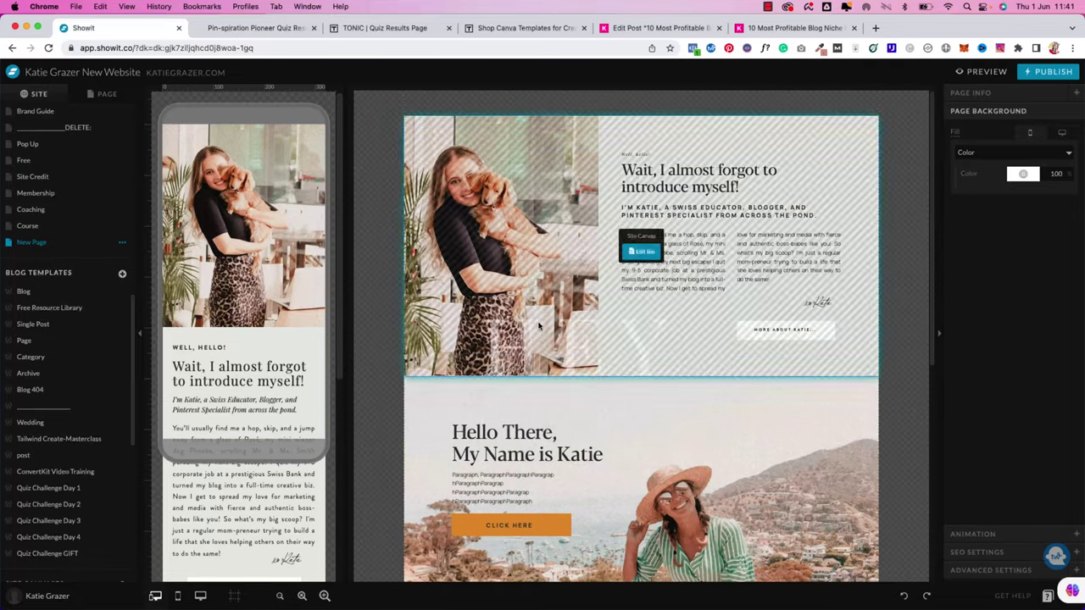
# Start adding a new canvas to New Page and show the designs stored in the personal library
pyautogui.click(102, 93)
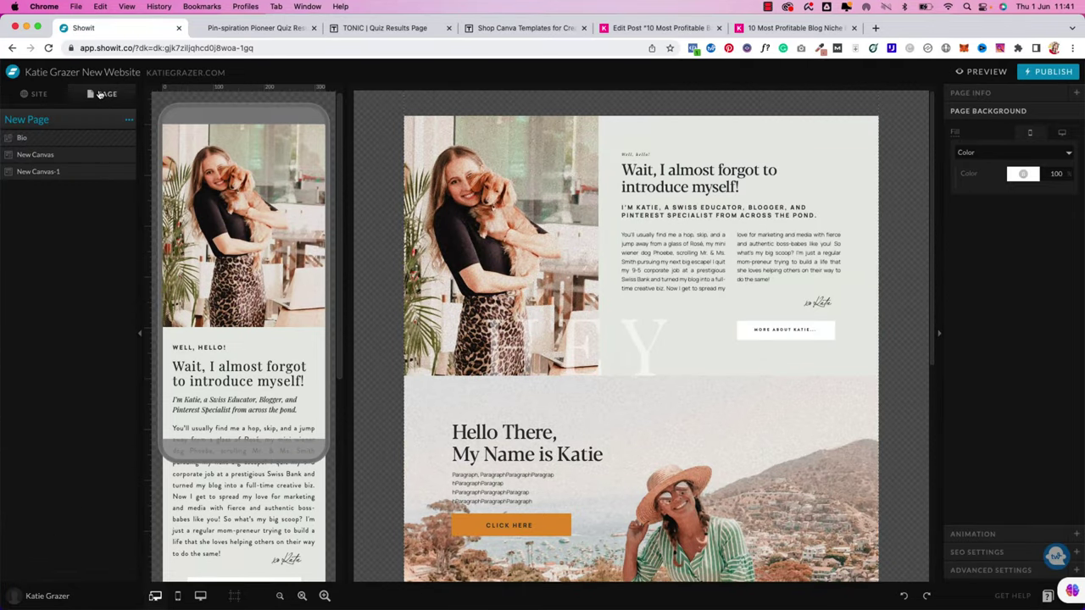
pyautogui.click(131, 120)
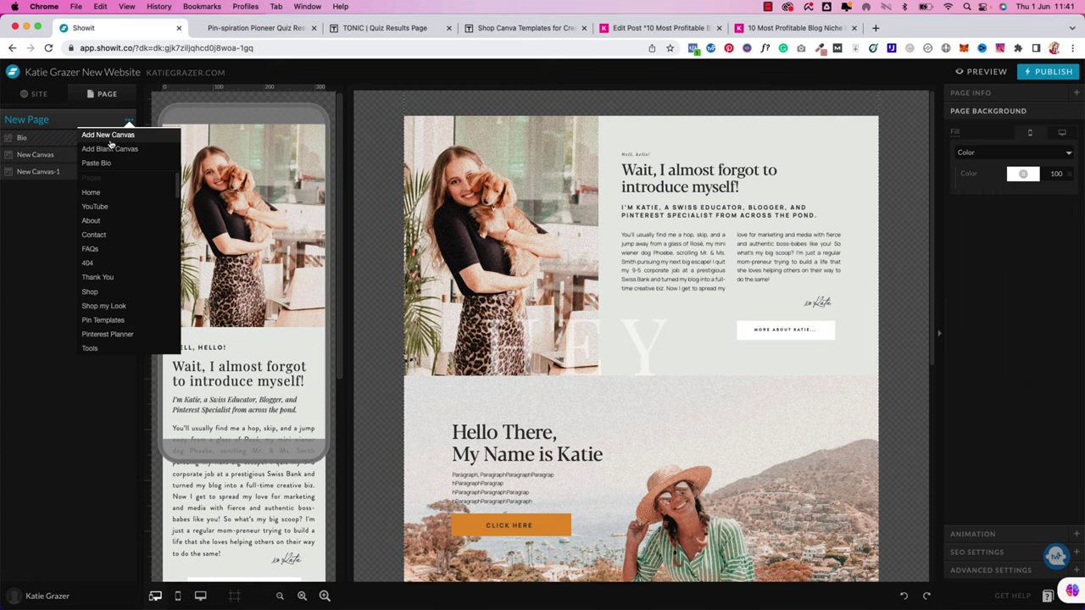
pyautogui.click(109, 136)
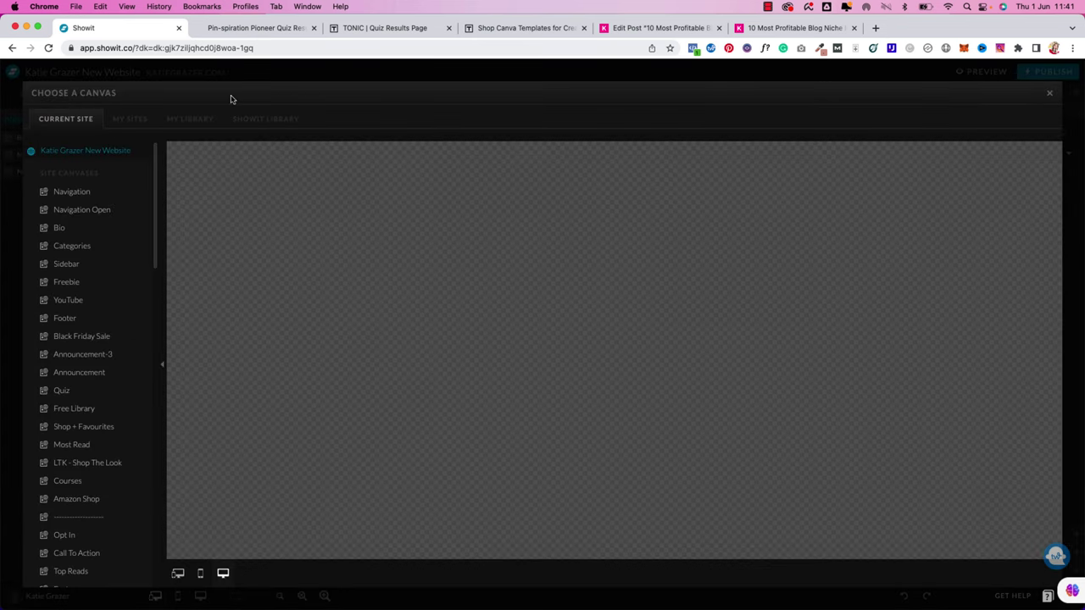
pyautogui.click(139, 119)
pyautogui.click(186, 121)
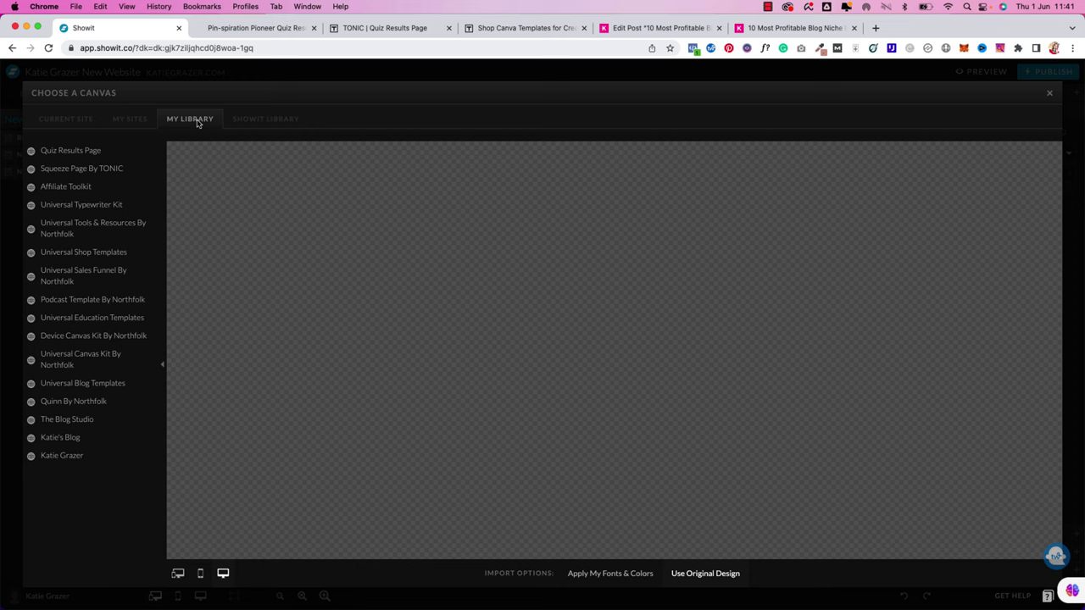
# Expand the Squeeze Page By TONIC design and look through its Long Form Lead Page
pyautogui.click(81, 168)
pyautogui.scroll(-6, 513, 325)
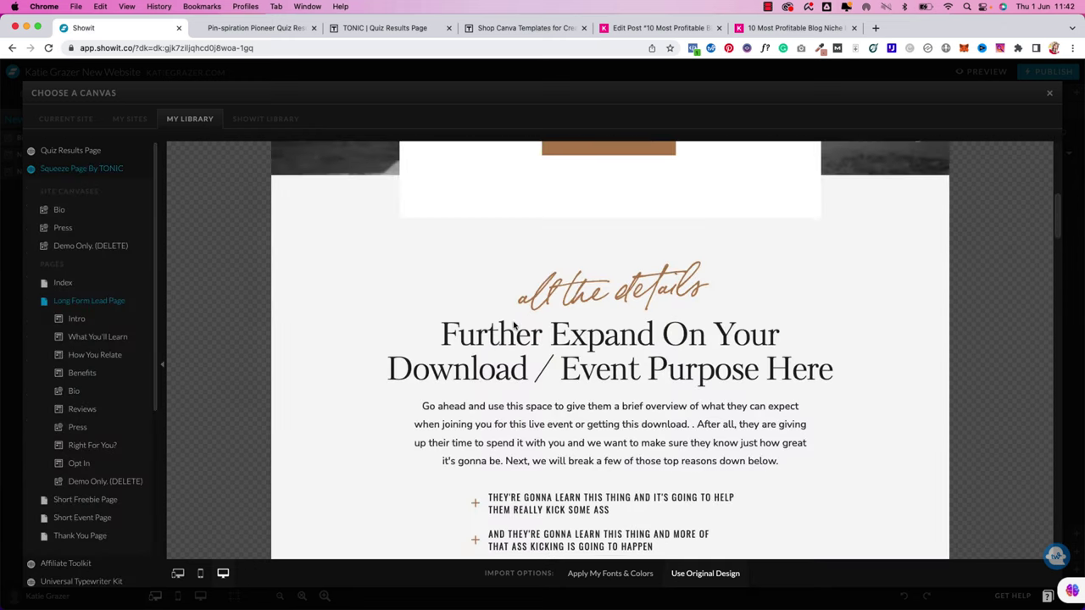
pyautogui.scroll(-10, 514, 324)
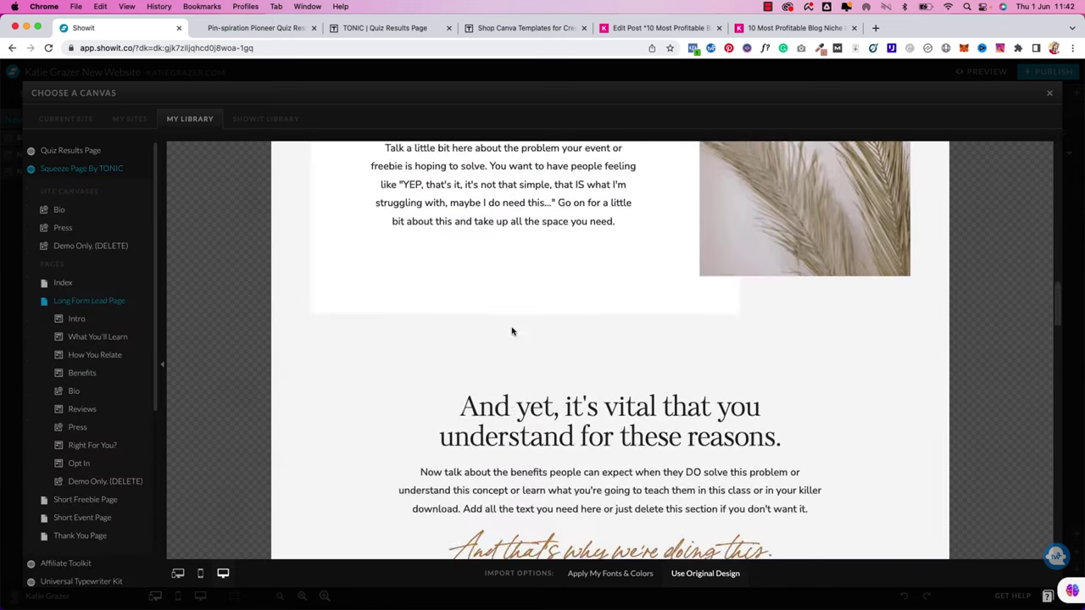
pyautogui.scroll(-10, 511, 327)
# Preview the Short Freebie Page of the squeeze page design, including its free guide header and sign-up form
pyautogui.click(85, 499)
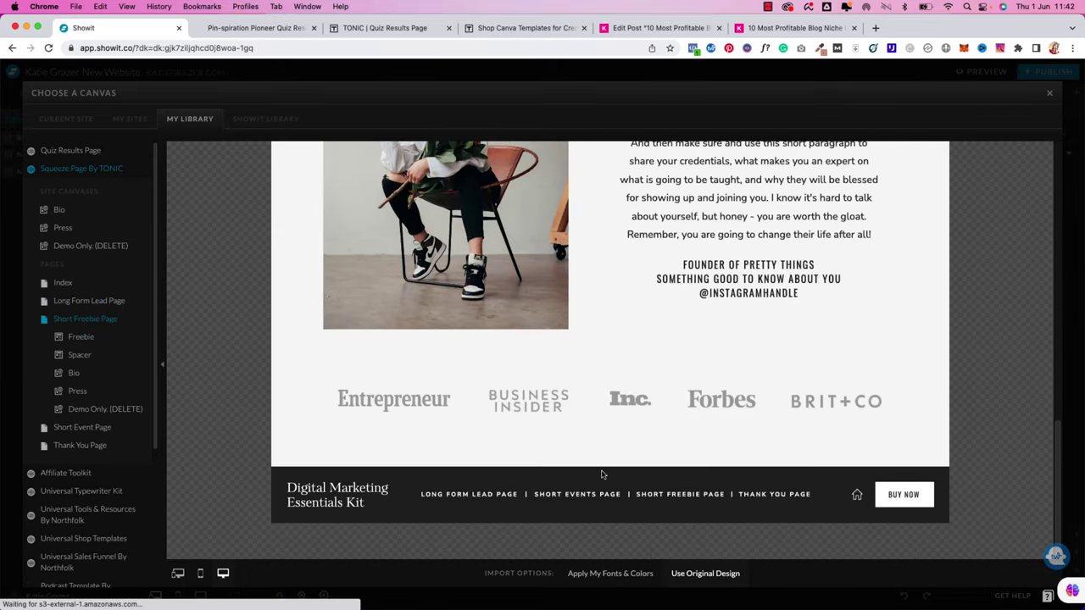
pyautogui.scroll(4, 601, 475)
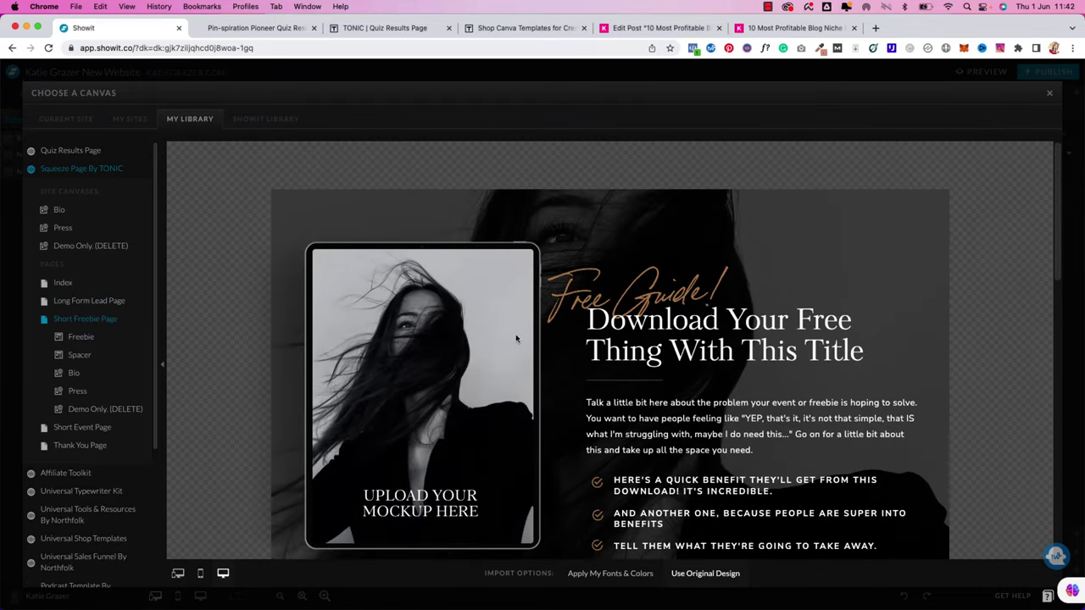
pyautogui.scroll(-1, 844, 303)
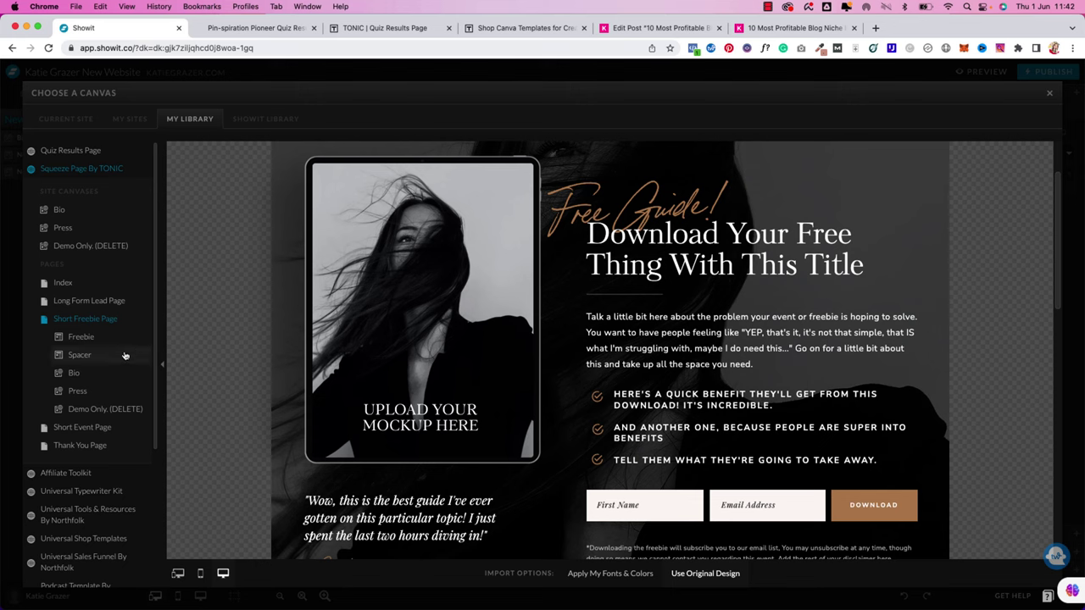
# Preview the Short Event Page and examine its masterclass header, sign-up form and event details section
pyautogui.click(81, 428)
pyautogui.scroll(-1, 571, 360)
pyautogui.scroll(2, 571, 360)
pyautogui.scroll(-2, 571, 360)
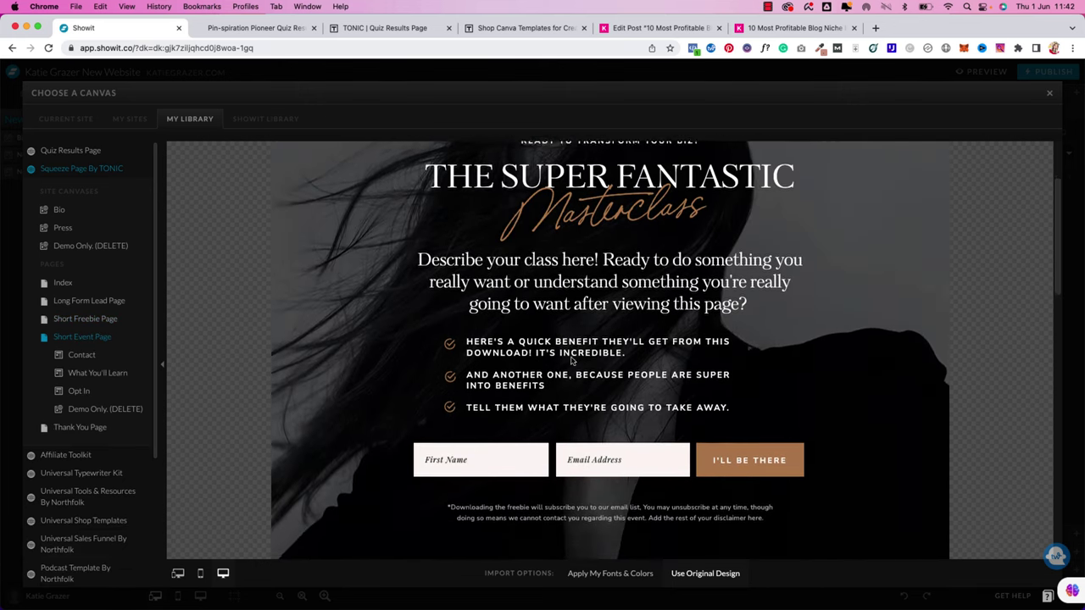
pyautogui.scroll(2, 571, 361)
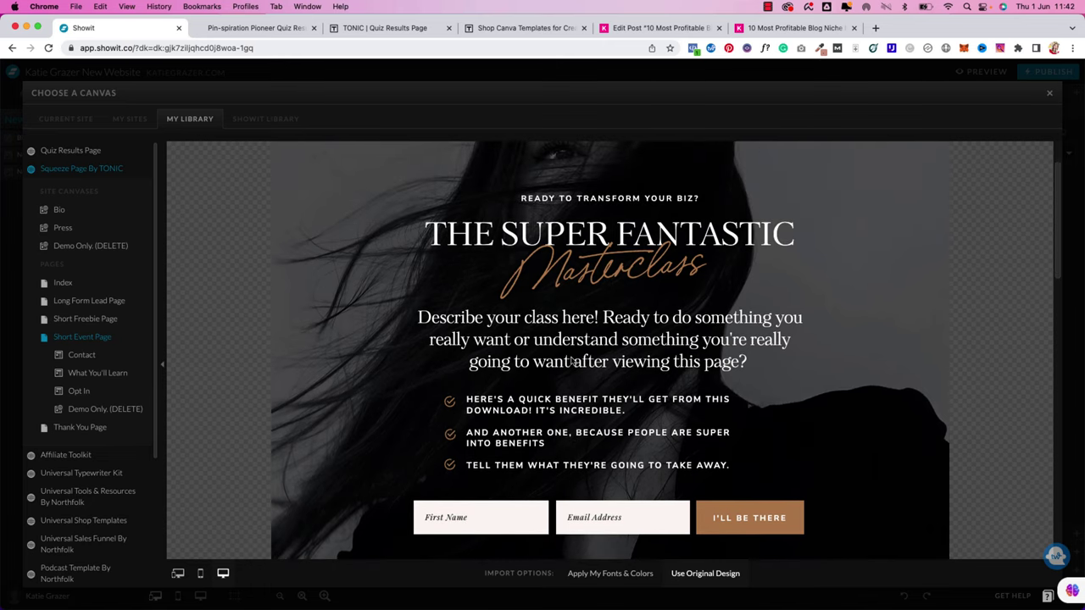
pyautogui.scroll(-15, 571, 360)
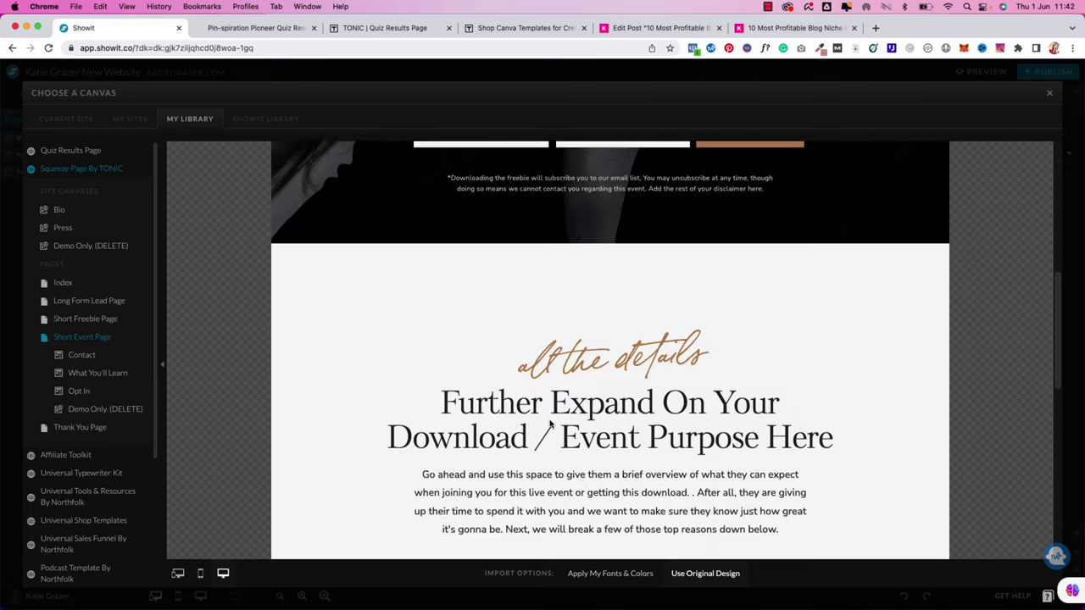
pyautogui.scroll(15, 549, 424)
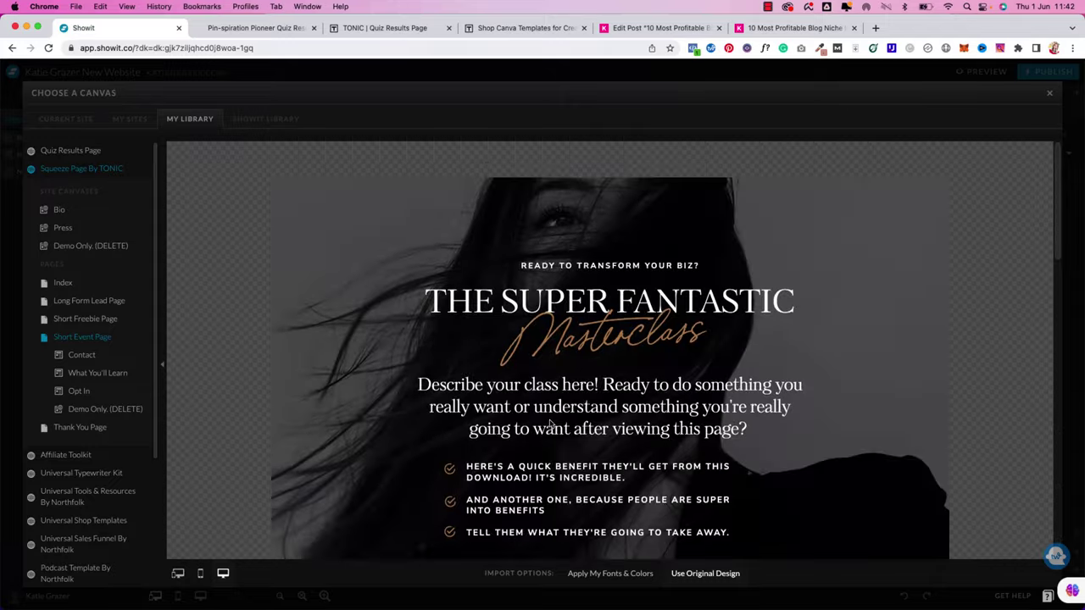
# Preview the Thank You Page of the squeeze page design and look through its layout
pyautogui.click(80, 427)
pyautogui.scroll(5, 508, 373)
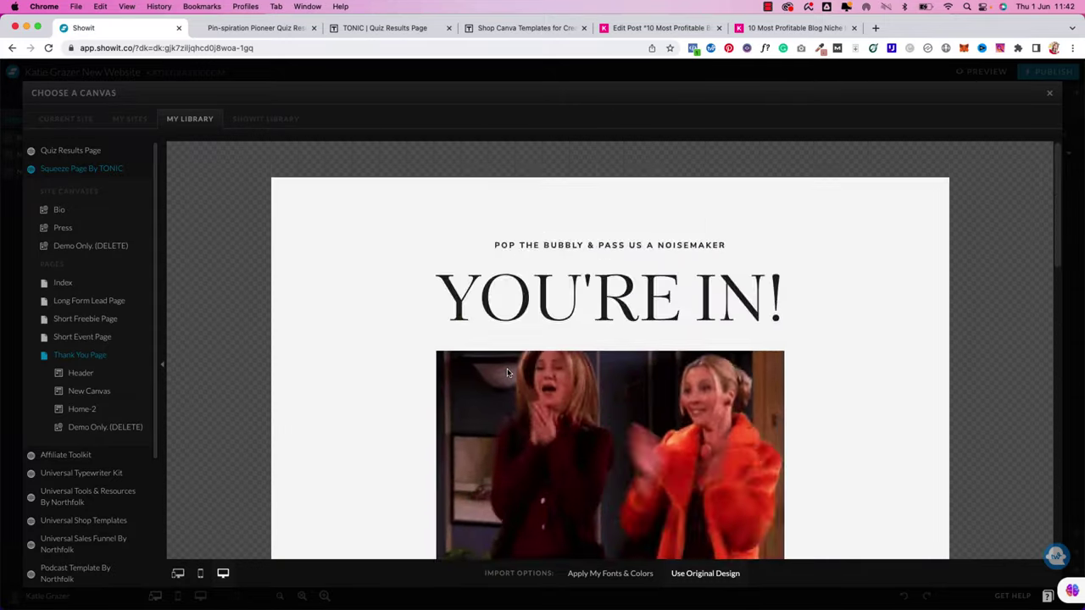
pyautogui.scroll(-10, 508, 373)
pyautogui.scroll(10, 508, 373)
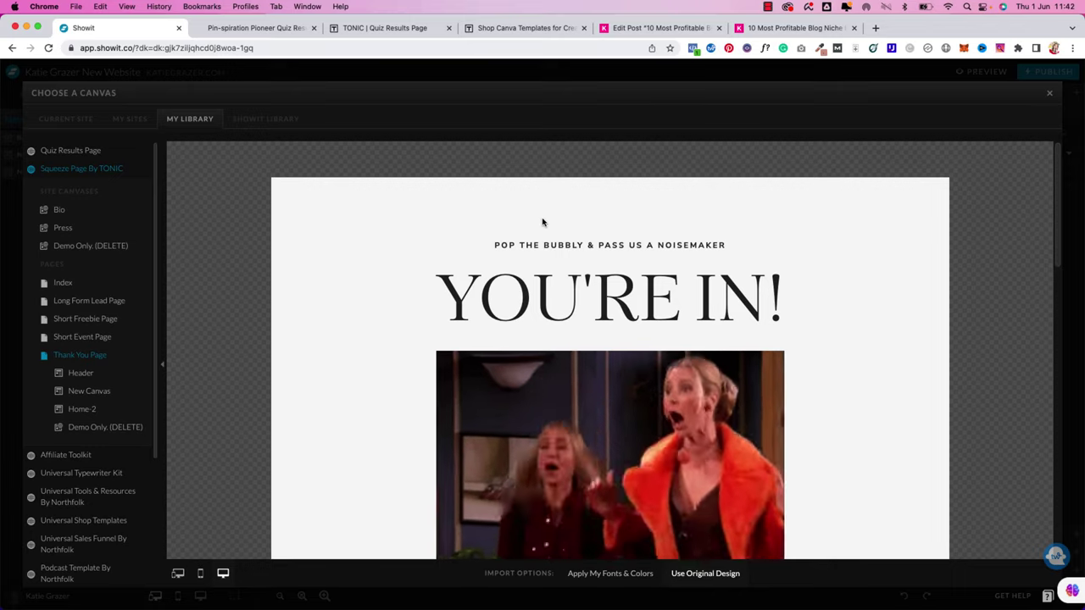
# Expand the Quiz Results Page design and look through its Quiz Results Page from the header to the numbered sections
pyautogui.click(38, 150)
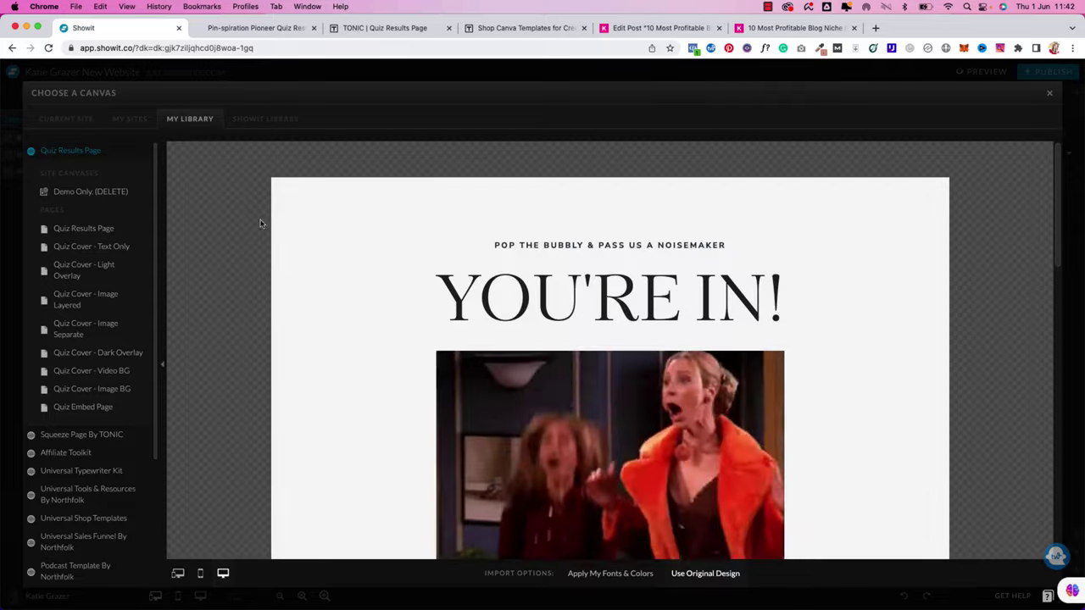
pyautogui.click(91, 230)
pyautogui.scroll(-15, 408, 252)
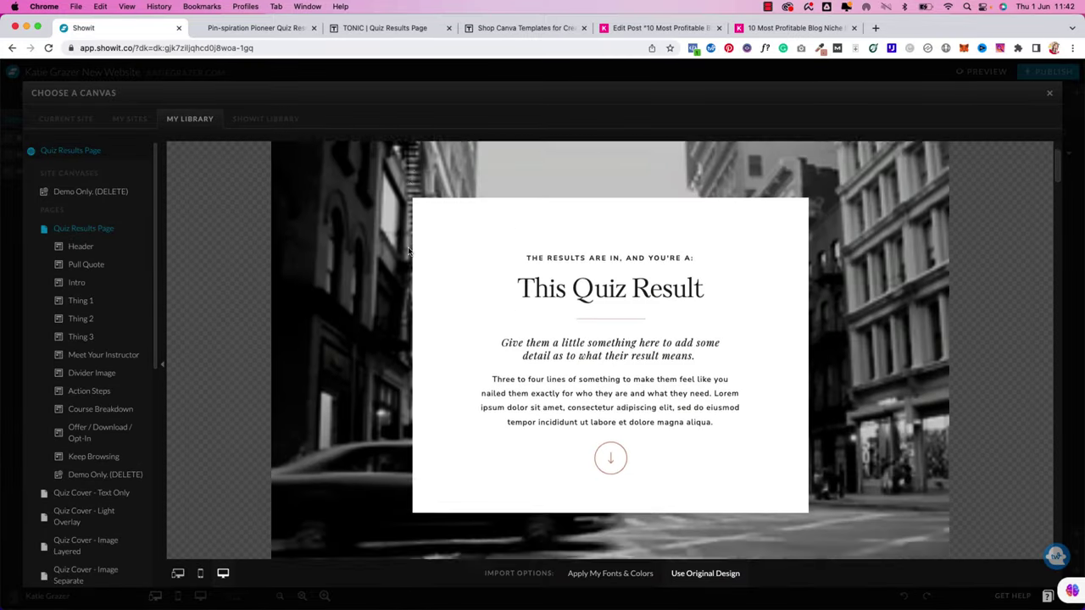
pyautogui.scroll(-10, 407, 252)
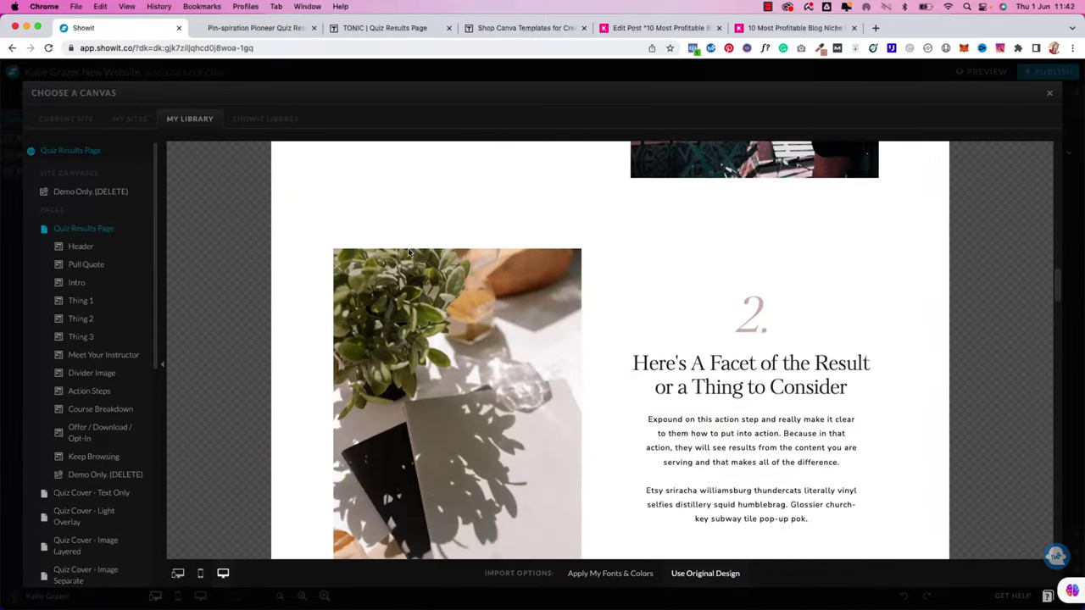
# Preview the Quiz Cover - Text Only page and examine its layout from the quiz title to the footer
pyautogui.click(92, 492)
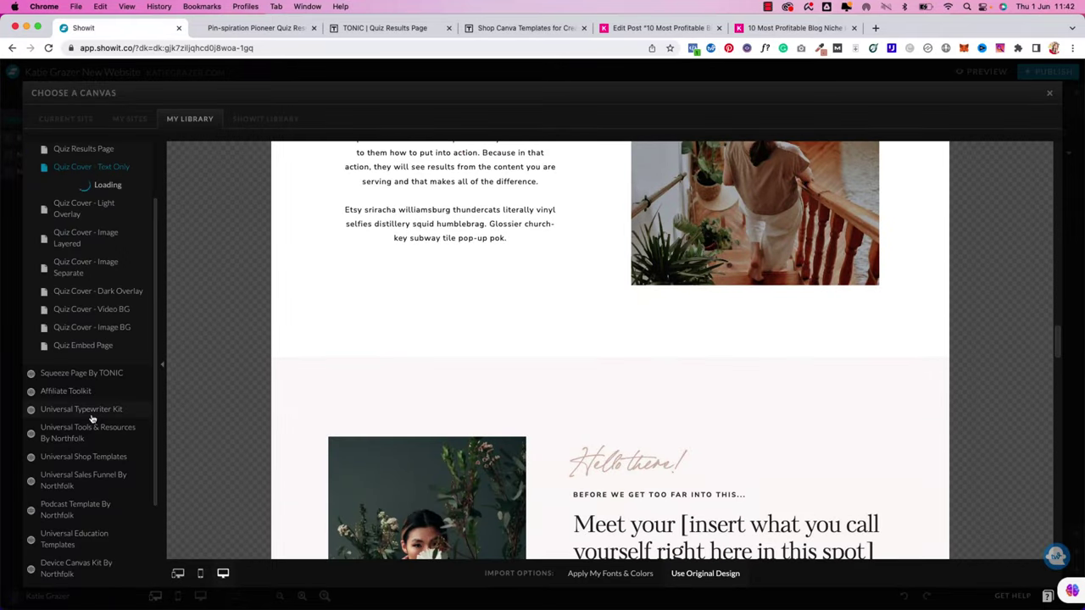
pyautogui.scroll(-3, 691, 461)
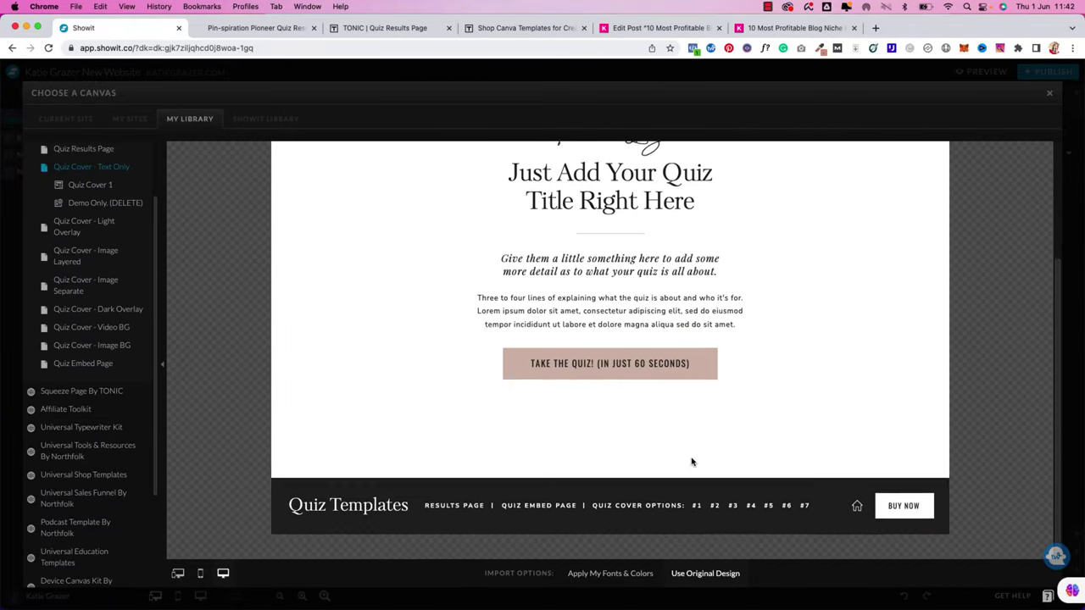
pyautogui.scroll(2, 691, 462)
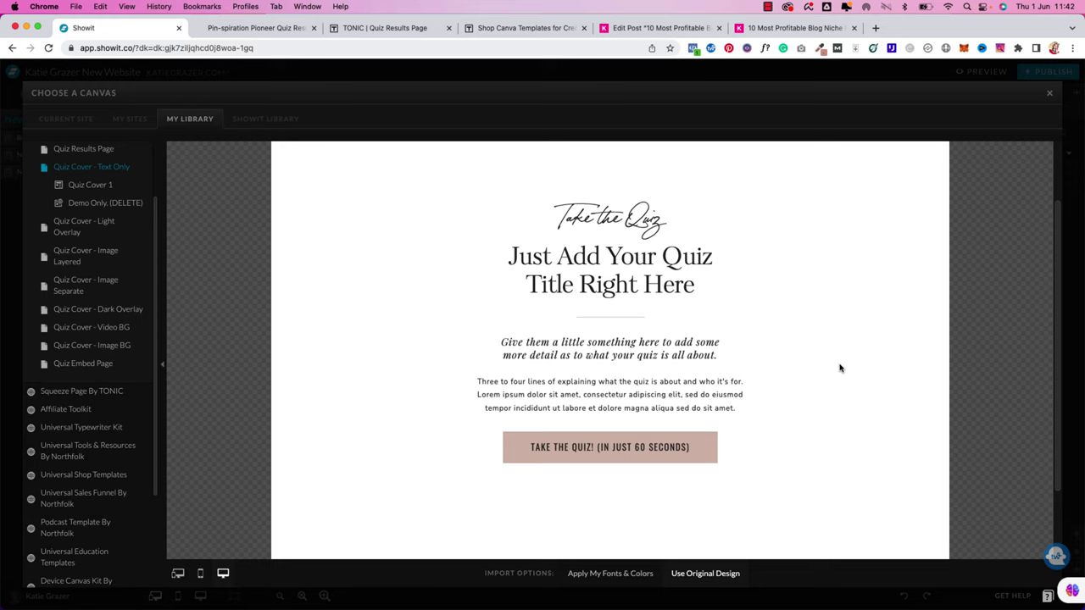
pyautogui.scroll(-2, 839, 368)
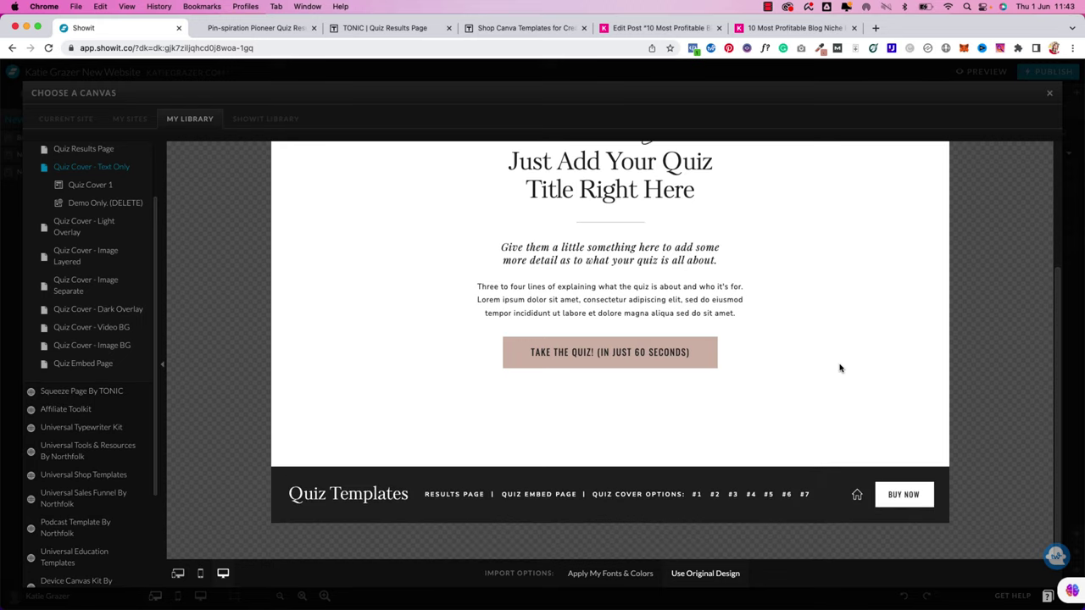
pyautogui.scroll(3, 837, 356)
pyautogui.scroll(2, 836, 348)
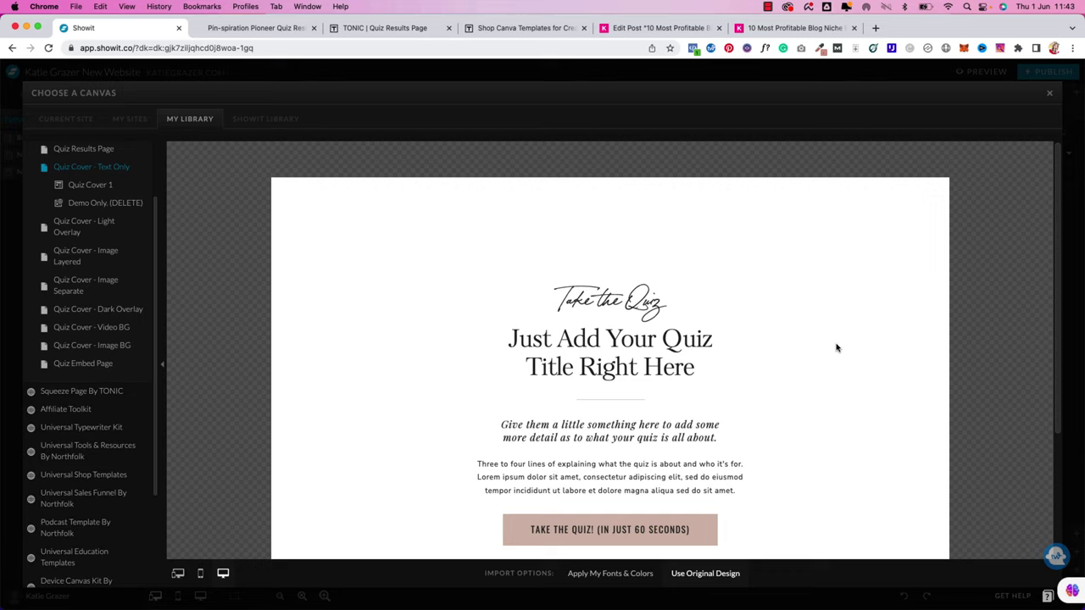